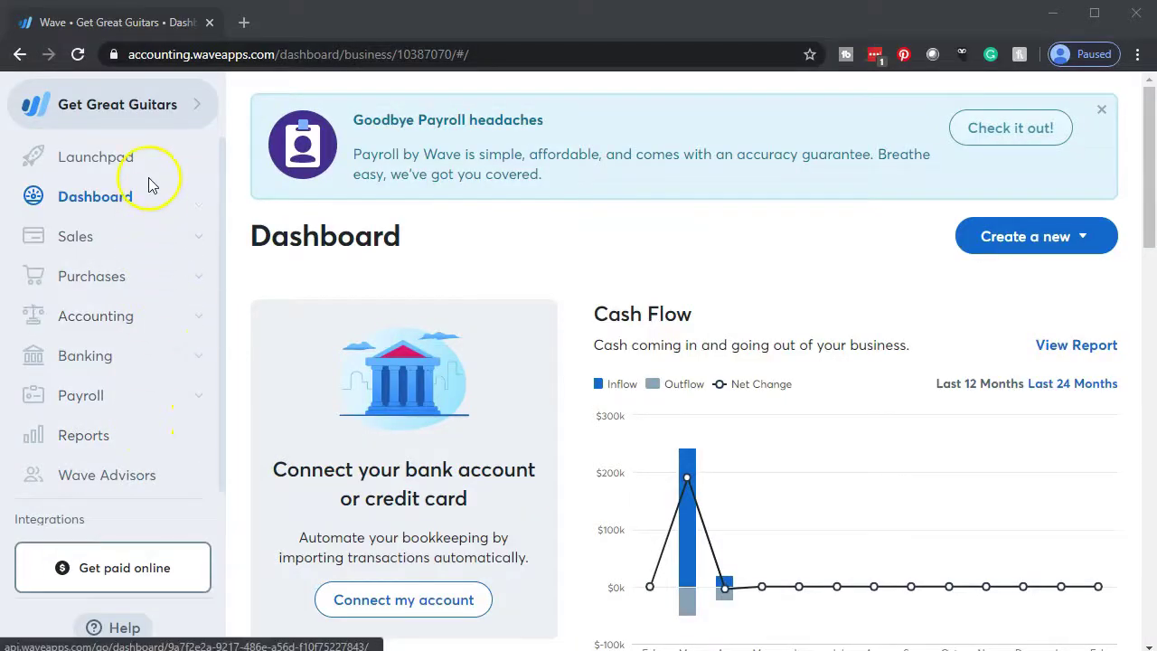
# Step: Open the Balance Sheet report and duplicate it into a second browser tab
pyautogui.click(107, 438)
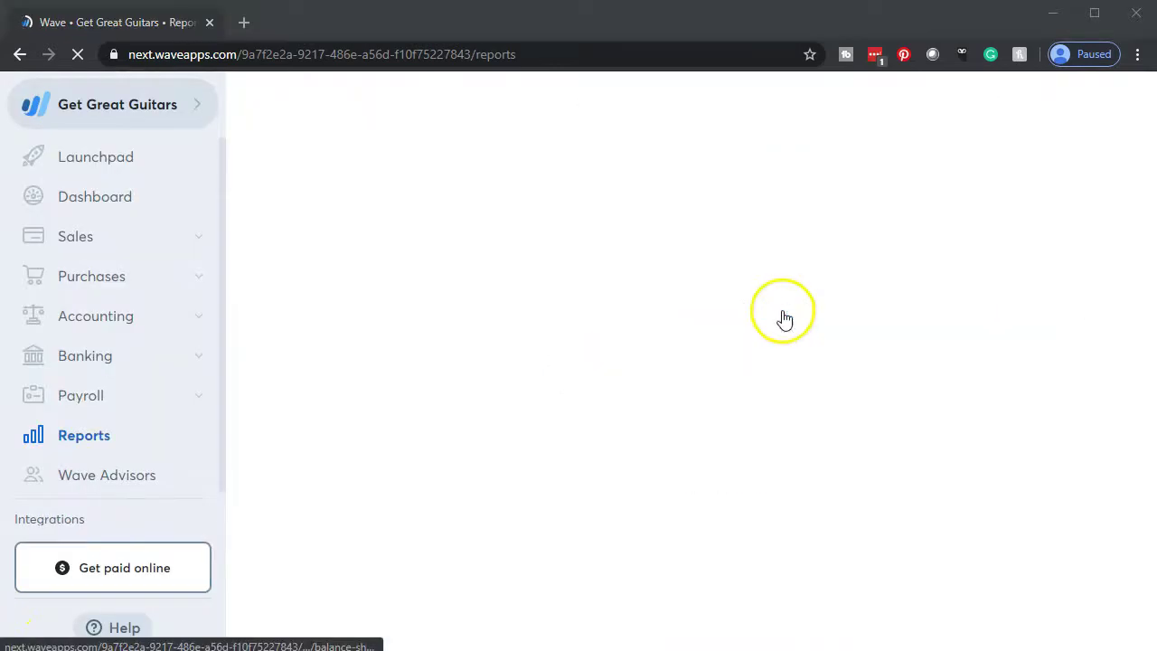
pyautogui.click(781, 316)
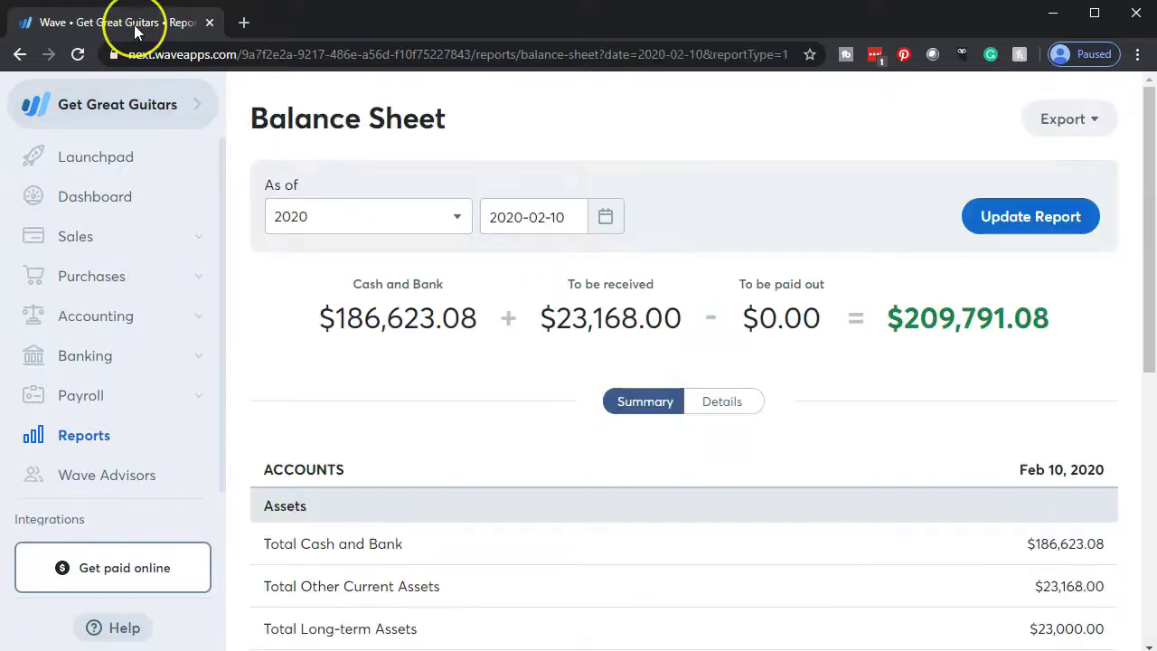
pyautogui.rightClick(136, 32)
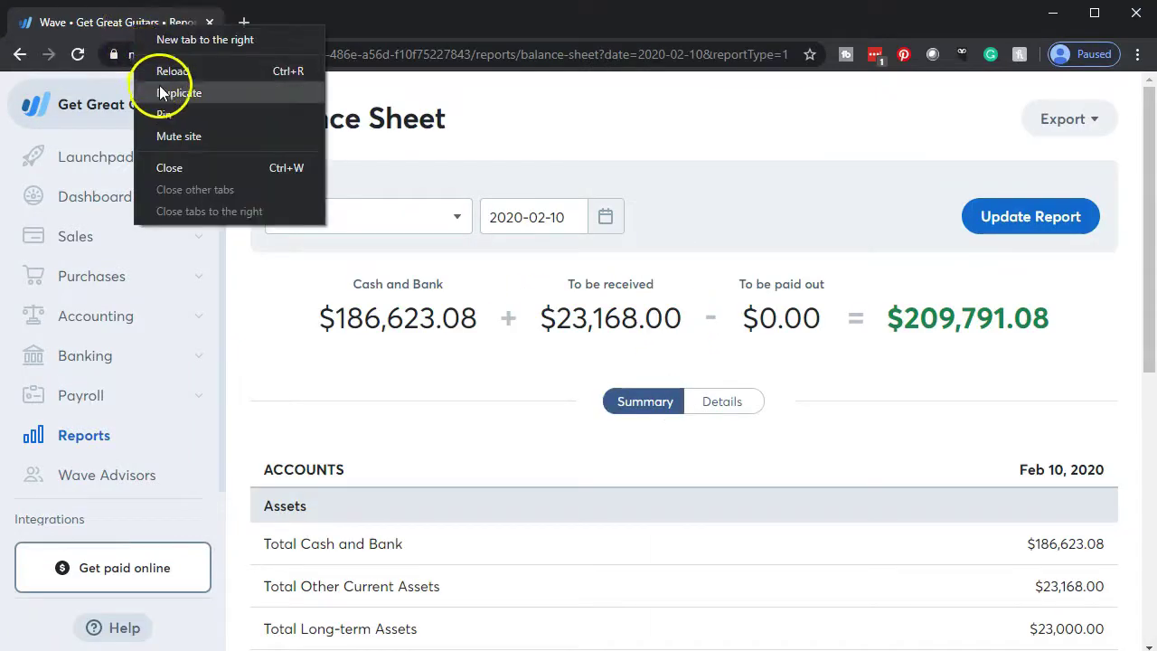
pyautogui.click(162, 94)
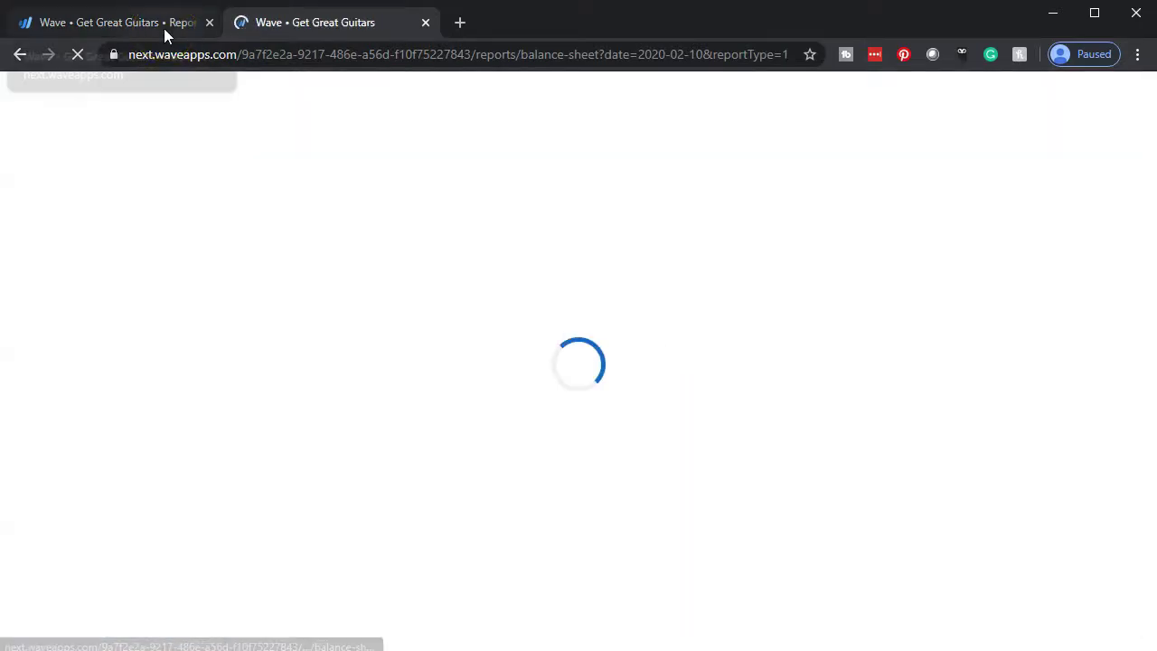
# Step: Return to the original browser tab, open the Profit & Loss (Income Statement) report, and duplicate it into another tab
pyautogui.click(163, 28)
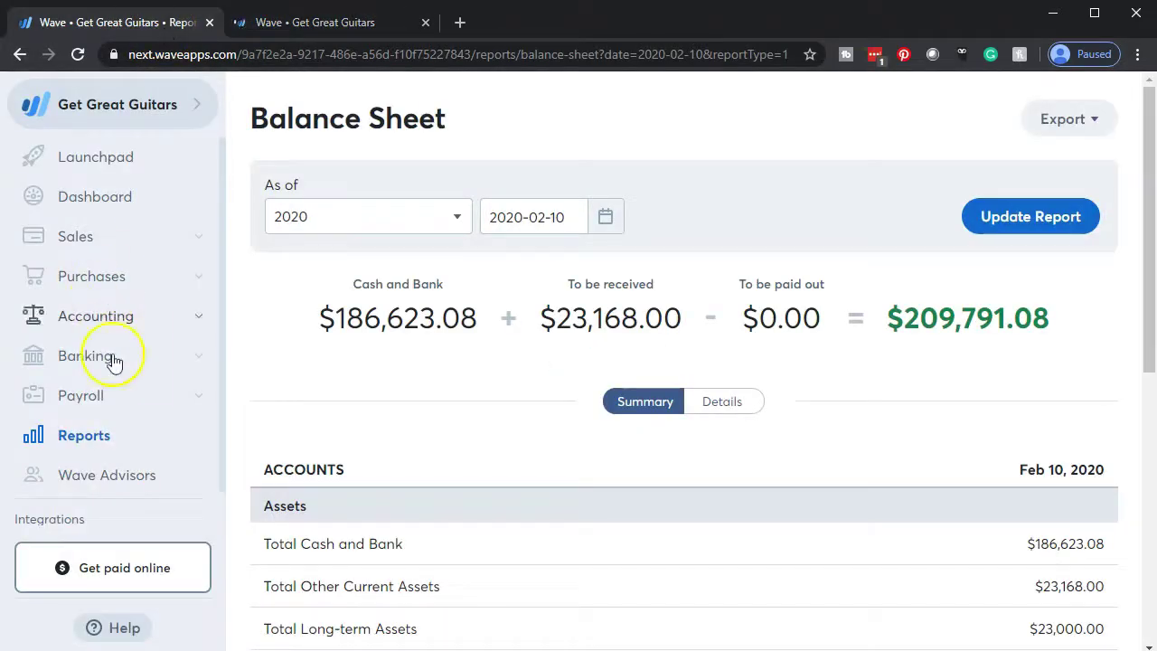
pyautogui.click(99, 441)
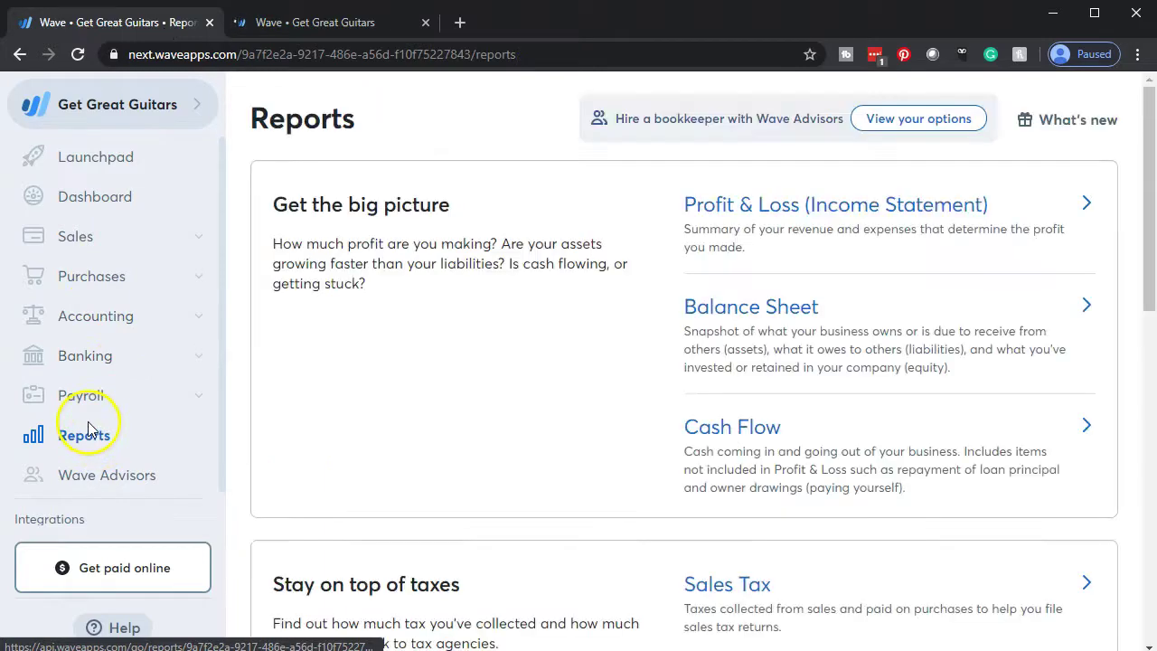
pyautogui.click(764, 210)
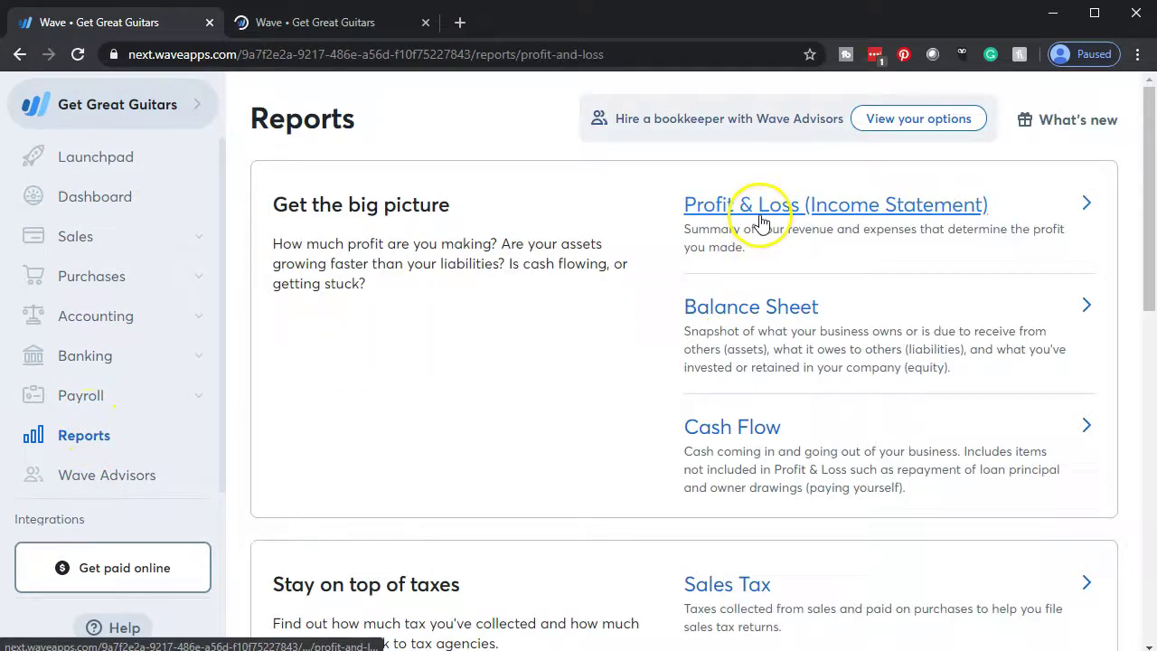
pyautogui.rightClick(136, 23)
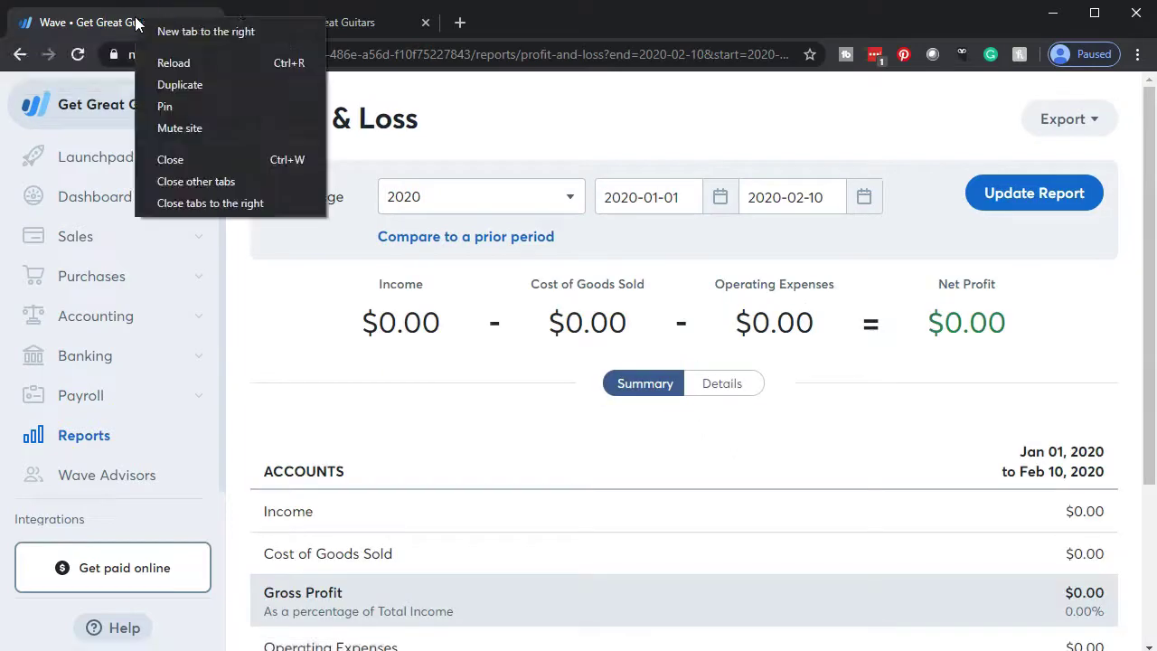
pyautogui.click(170, 85)
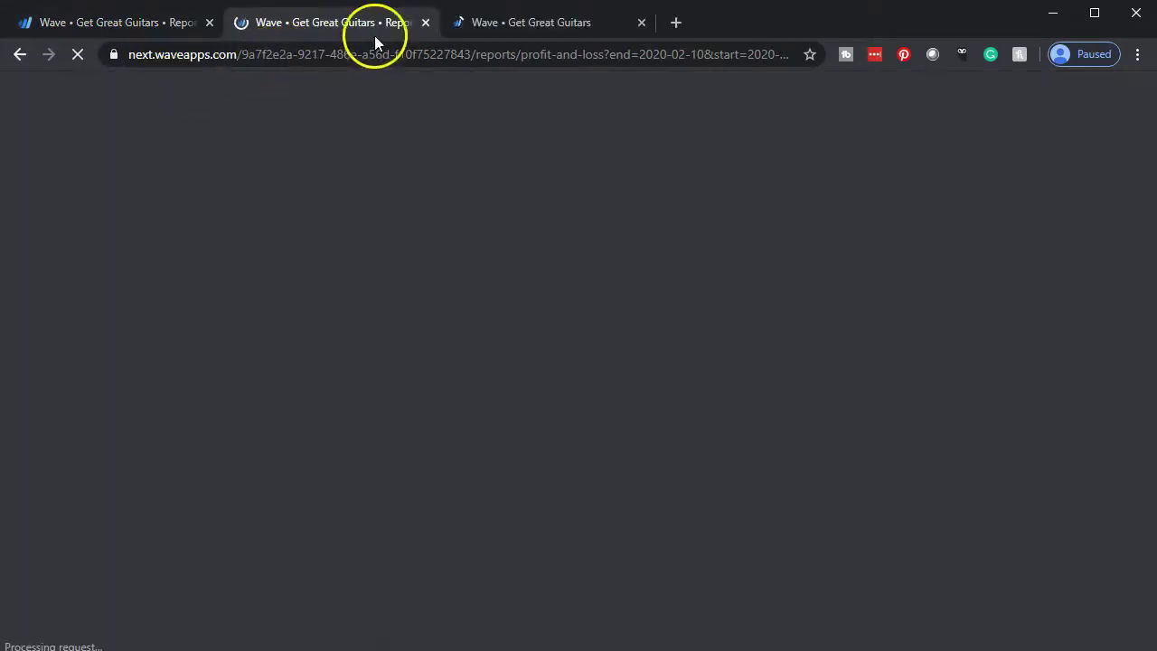
# Step: Set the duplicated Balance Sheet's as-of period to calendar year 2019 and update the report
pyautogui.click(538, 25)
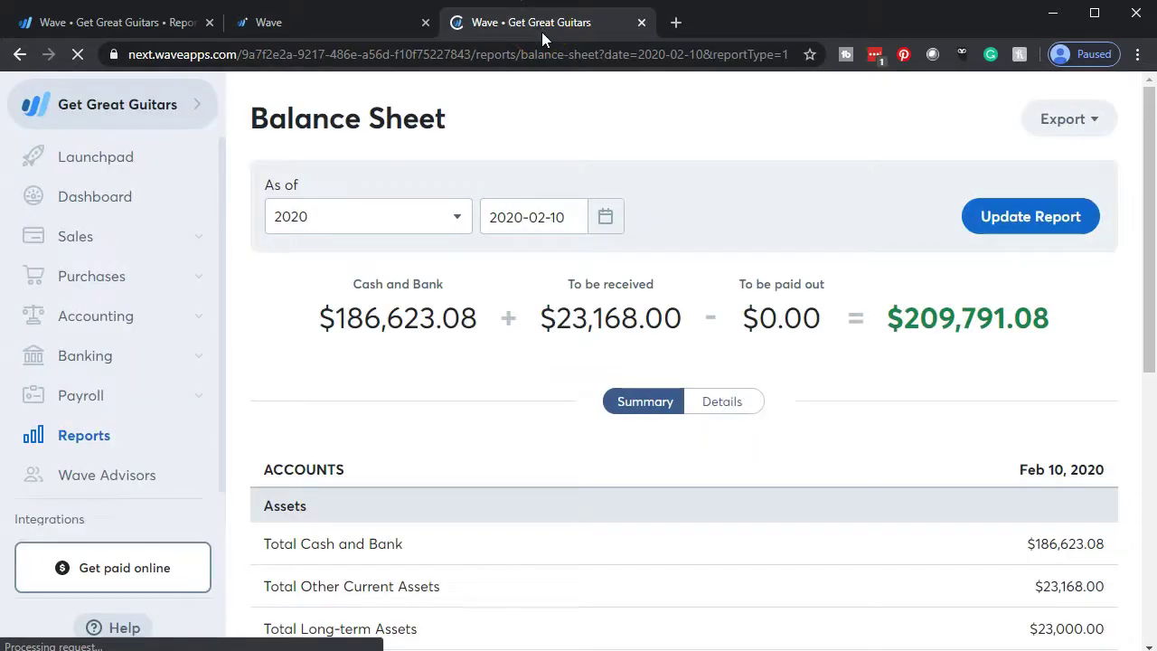
pyautogui.click(456, 217)
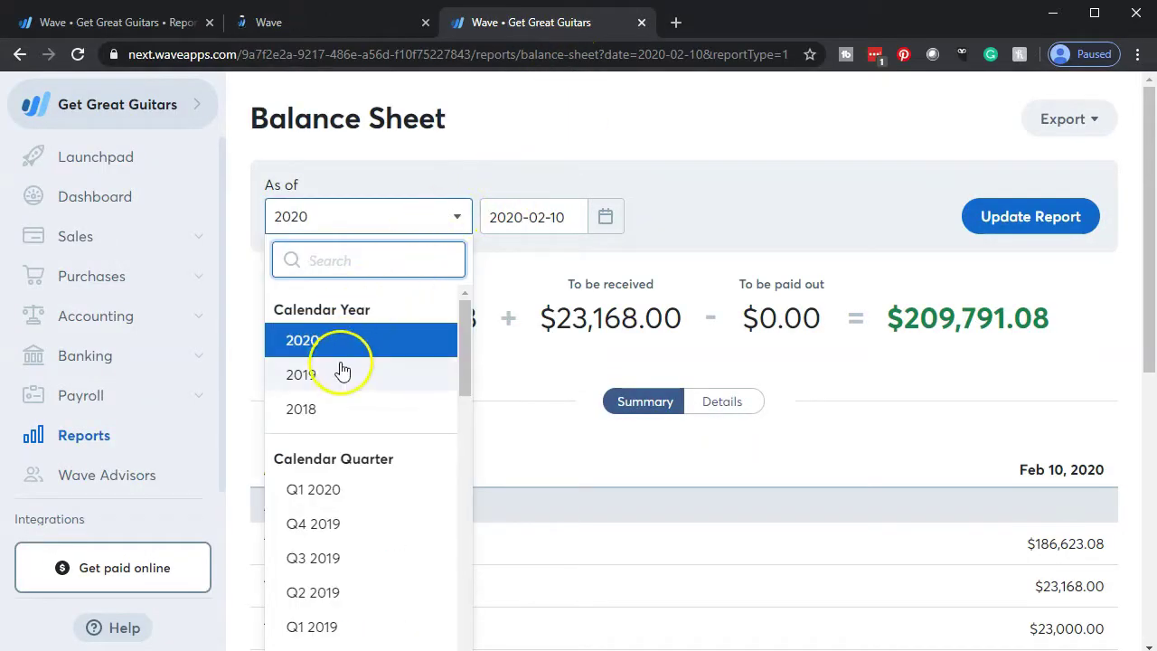
pyautogui.click(343, 372)
pyautogui.click(1055, 224)
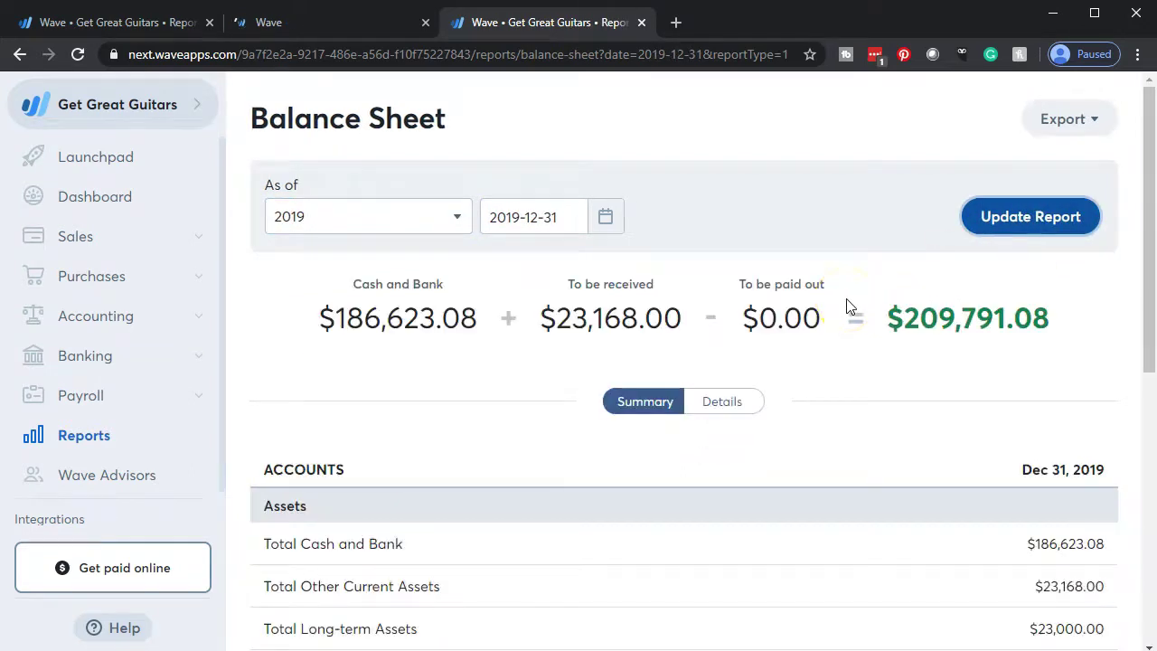
# Step: Expand the Balance Sheet to show account details and look over its asset and liability accounts
pyautogui.scroll(-2, 847, 299)
pyautogui.scroll(-4, 846, 305)
pyautogui.click(701, 559)
pyautogui.scroll(7, 716, 464)
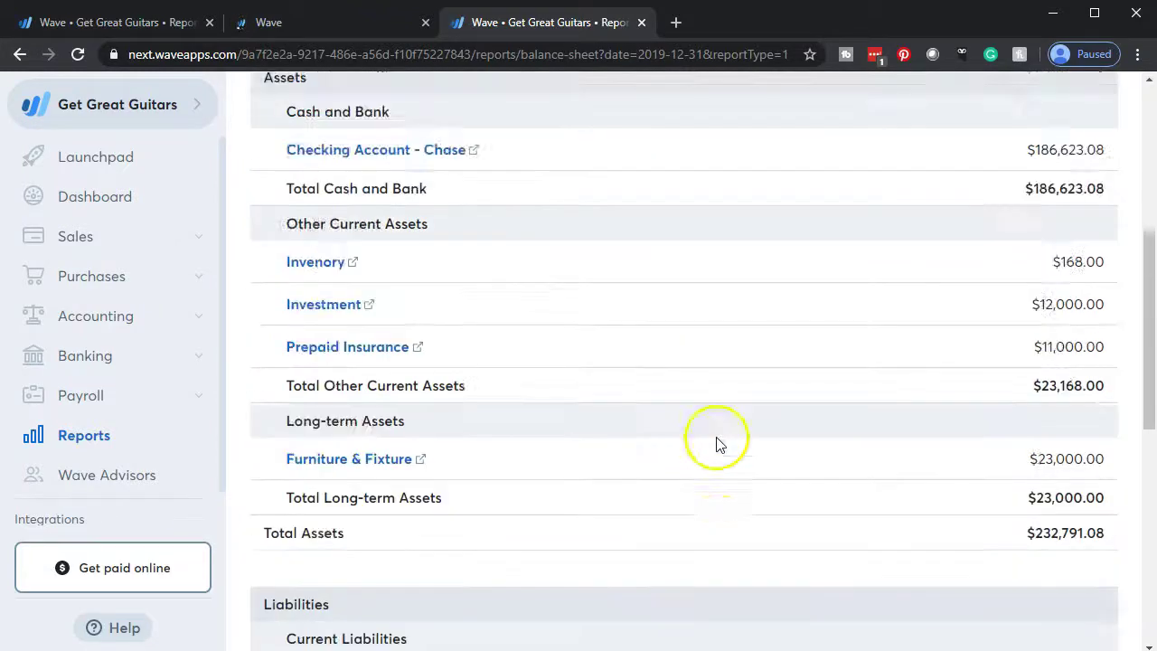
pyautogui.scroll(-8, 545, 288)
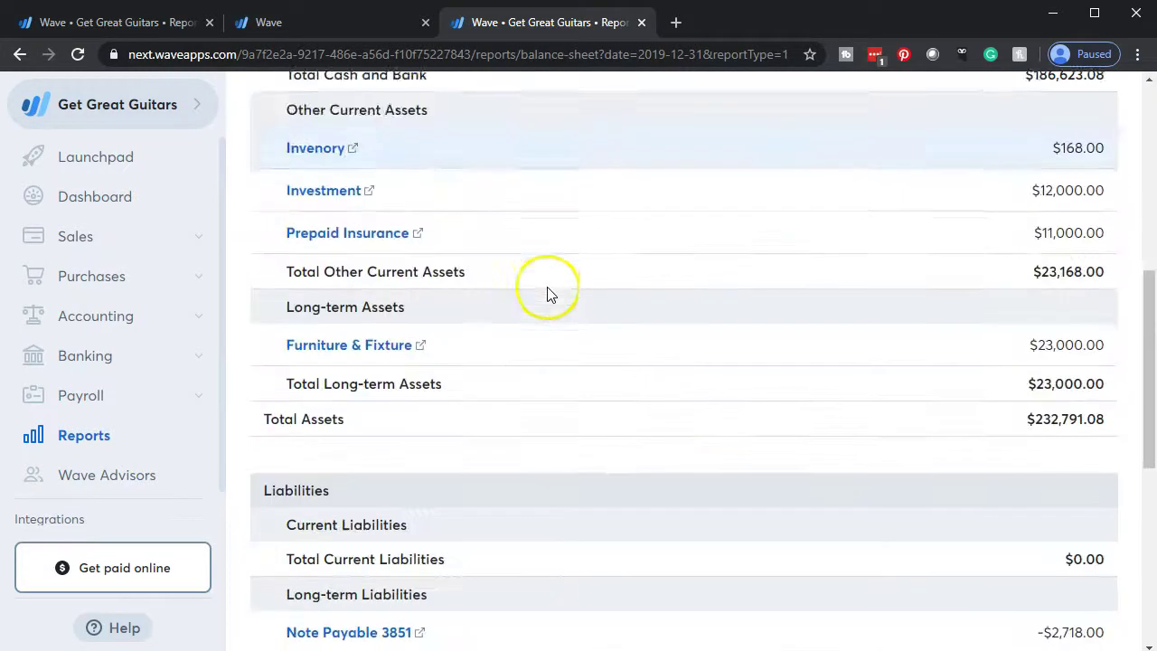
pyautogui.scroll(10, 648, 551)
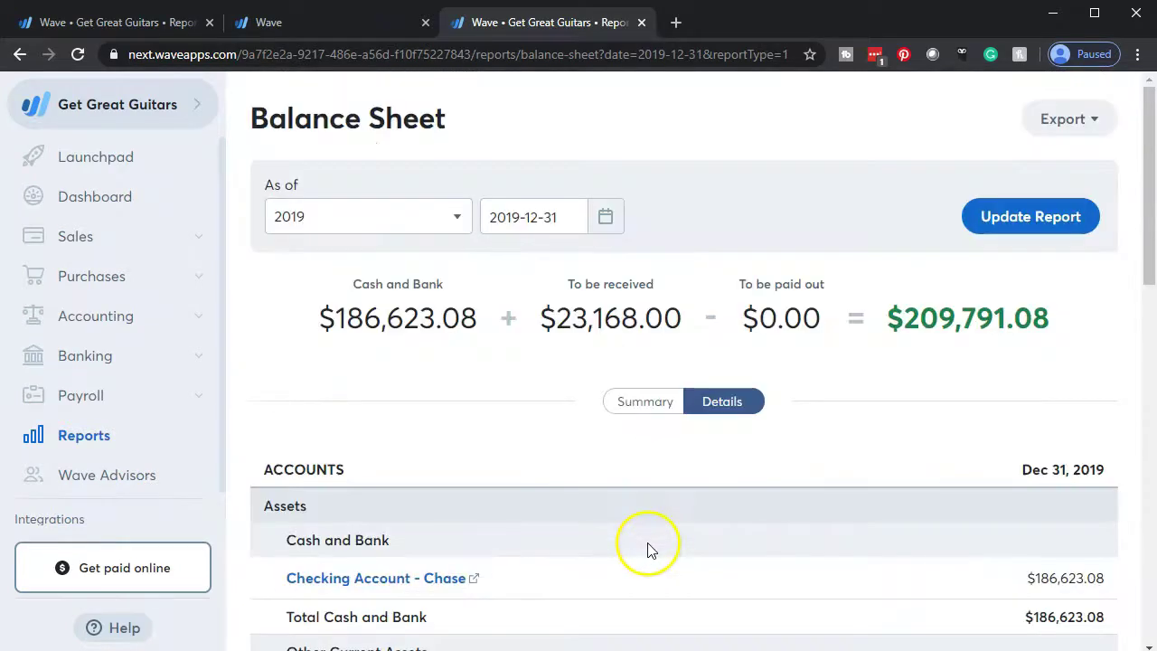
# Step: Set the duplicated Profit & Loss report's date range to calendar year 2019 and update the report
pyautogui.click(333, 29)
pyautogui.click(572, 199)
pyautogui.click(572, 199)
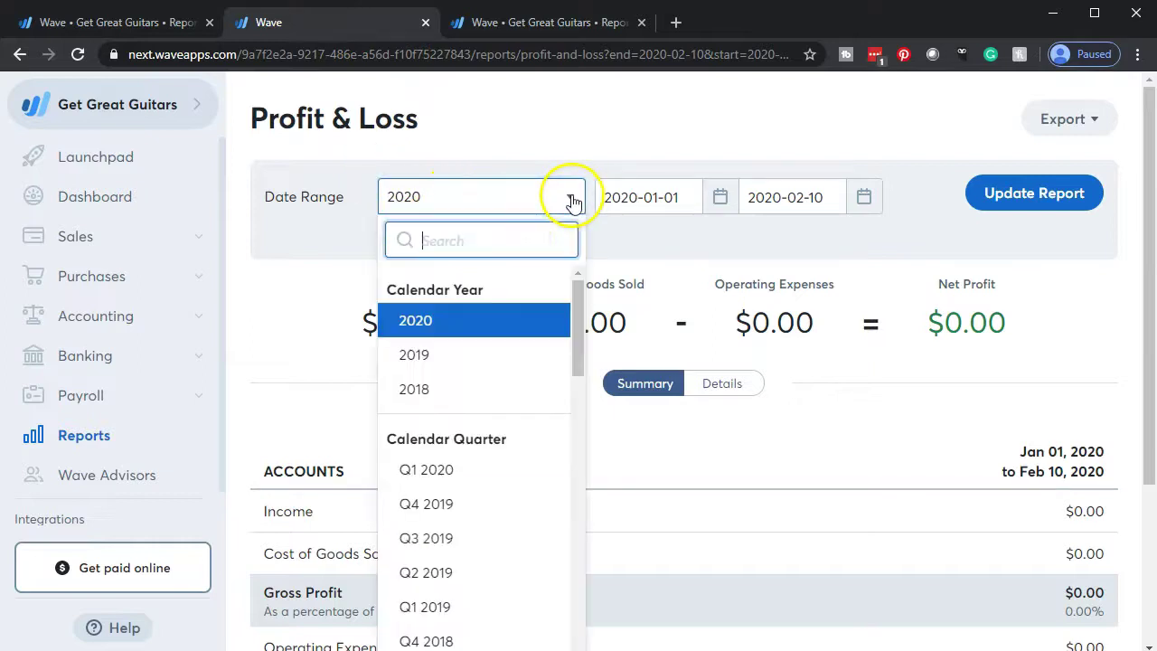
pyautogui.click(452, 357)
pyautogui.click(995, 197)
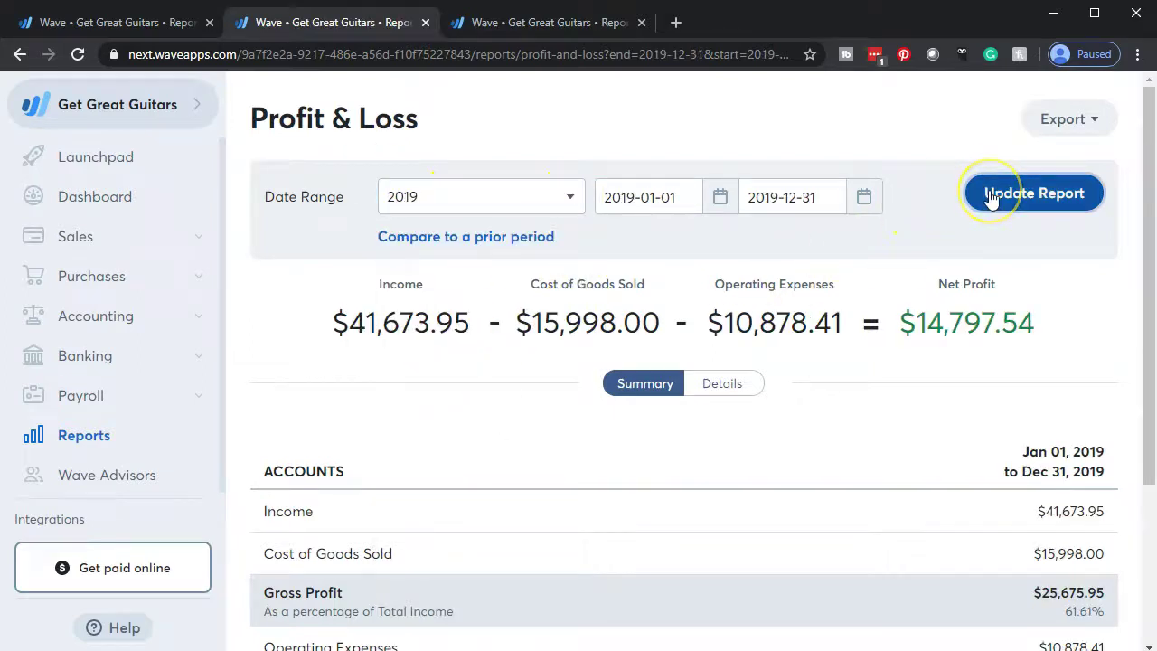
# Step: Expand the Profit & Loss report to show the individual income and expense accounts
pyautogui.scroll(-2, 992, 199)
pyautogui.scroll(-1, 992, 199)
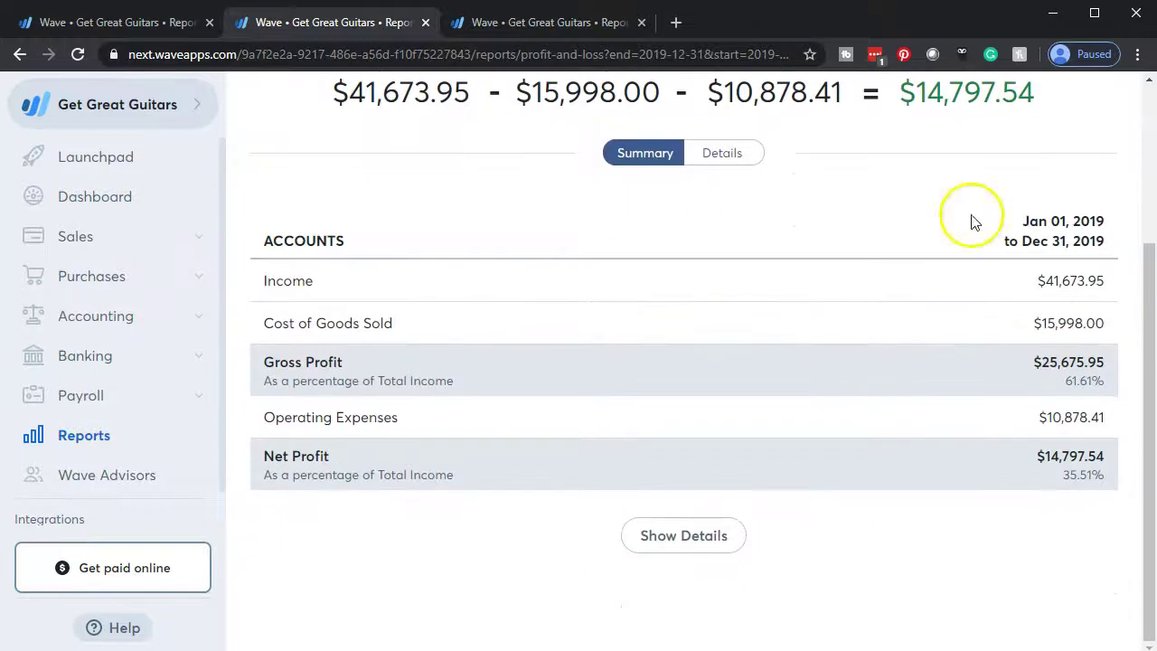
pyautogui.click(723, 540)
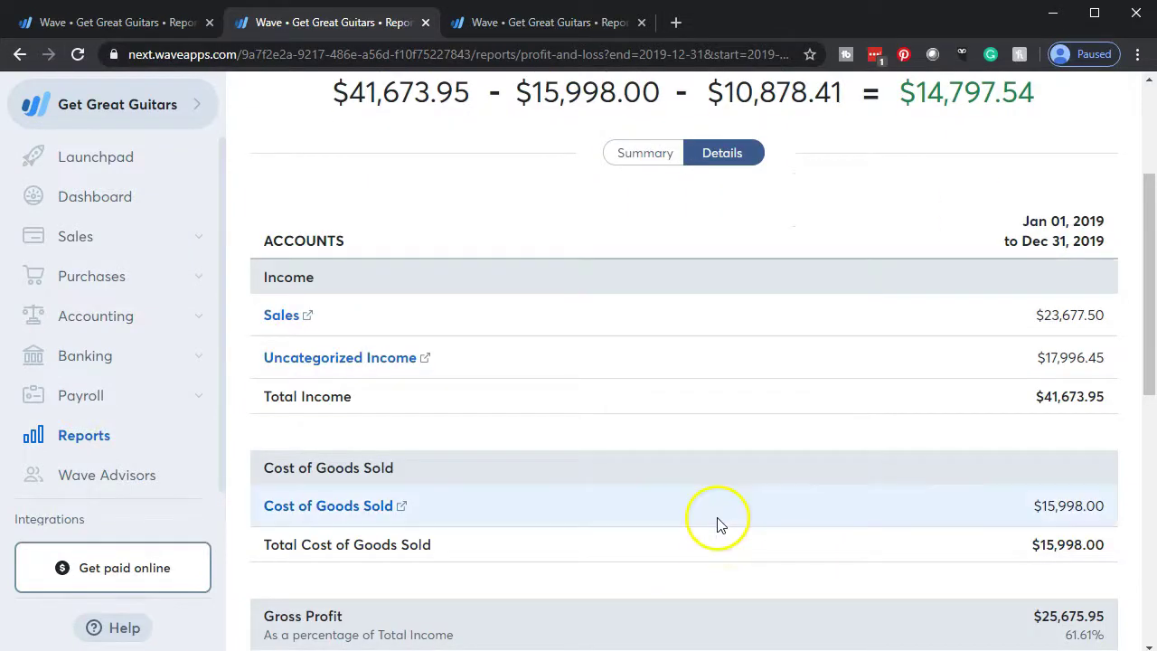
# Step: Return to the first browser tab, open the accounting Transactions list, and filter it to the Uncategorized category
pyautogui.click(156, 29)
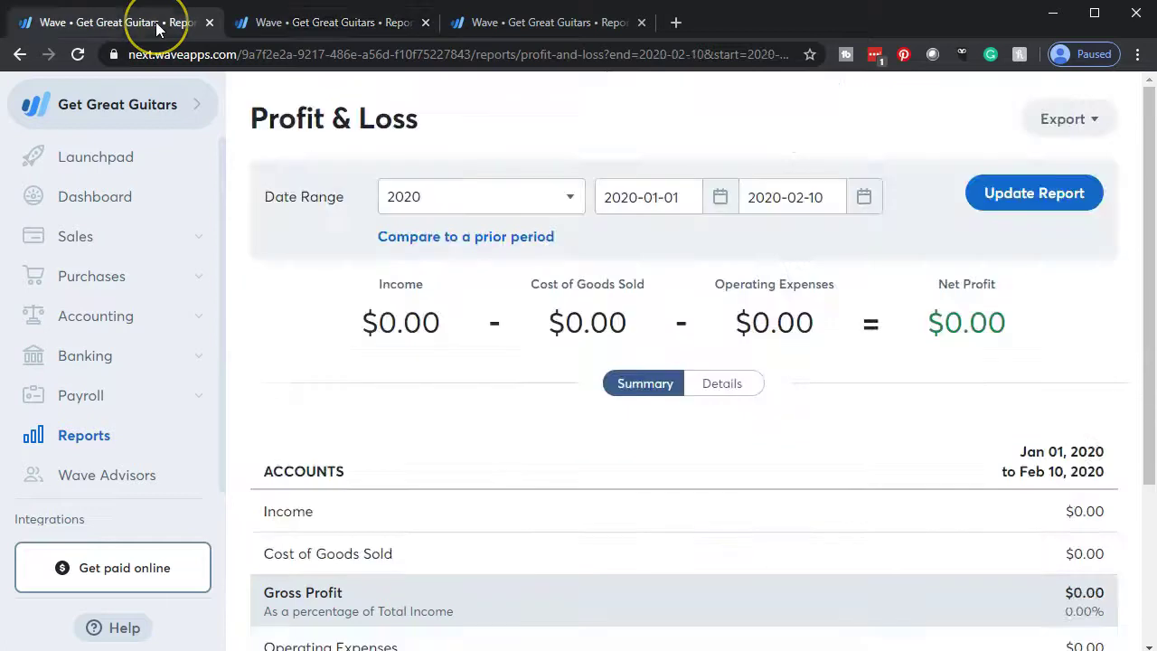
pyautogui.click(107, 321)
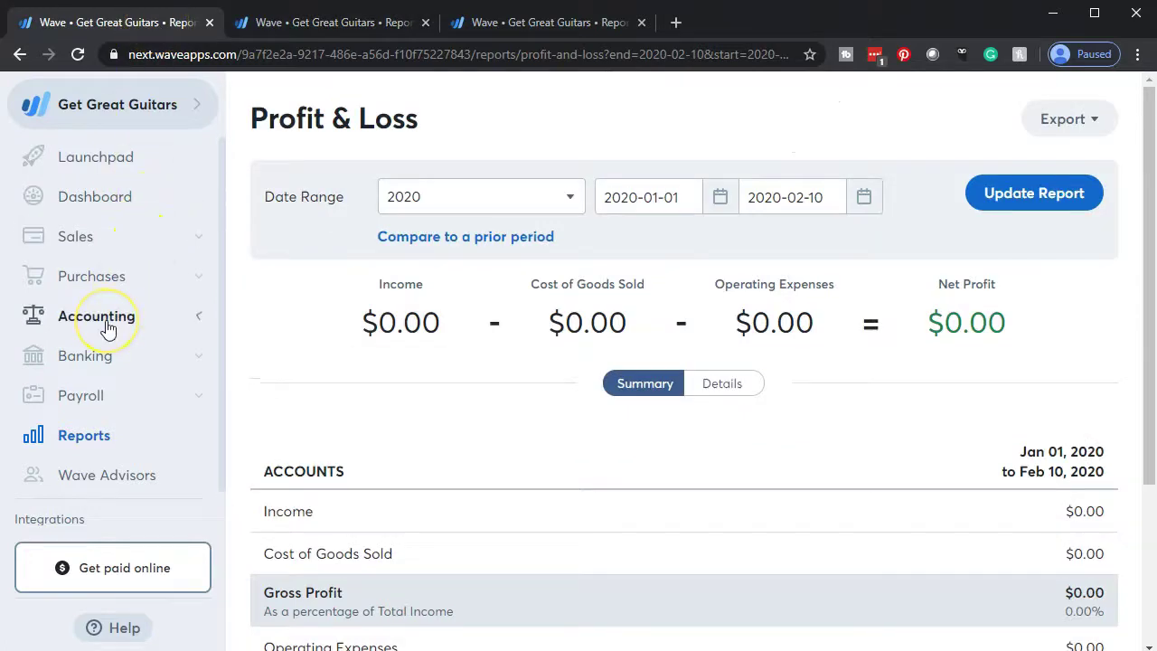
pyautogui.click(101, 351)
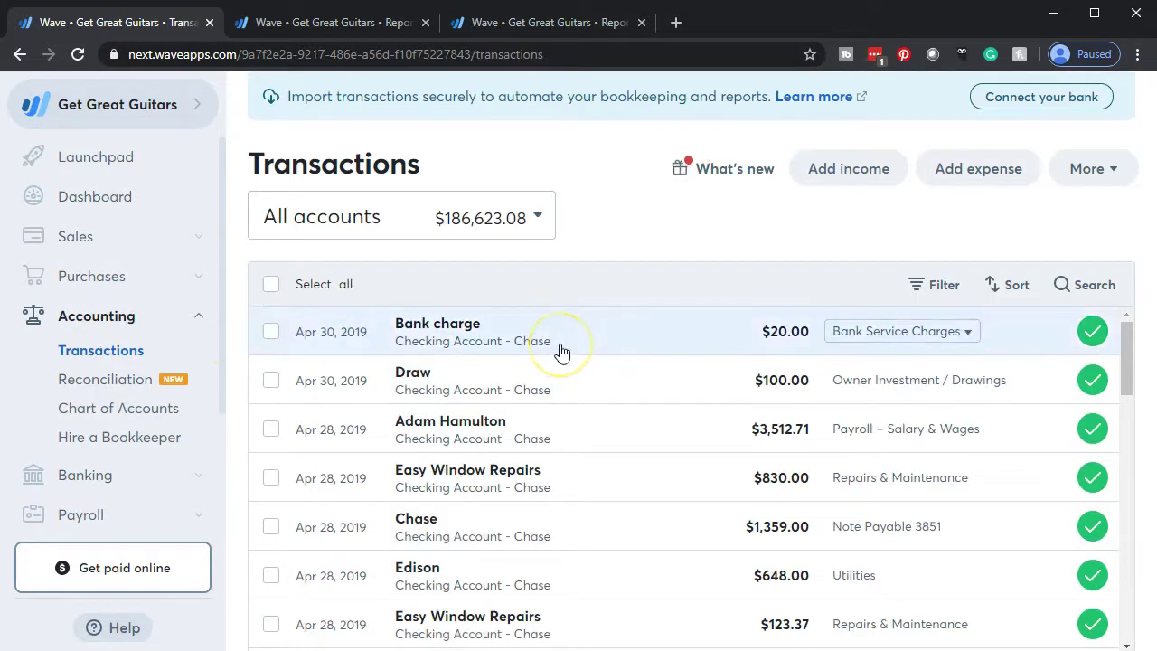
pyautogui.click(947, 293)
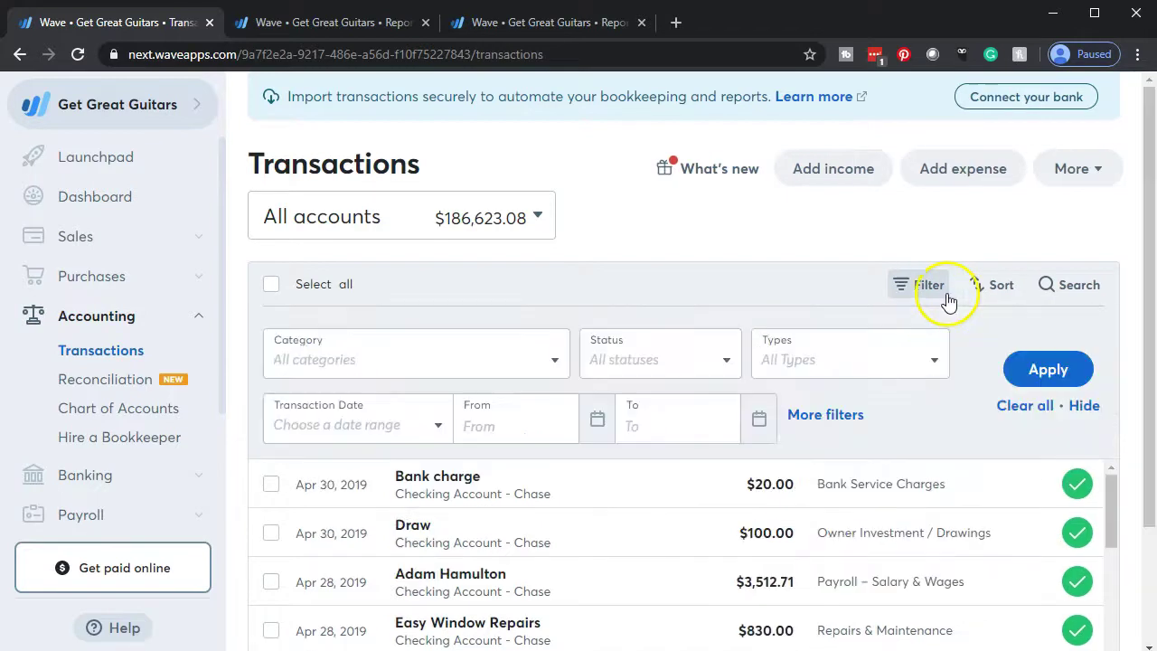
pyautogui.click(556, 365)
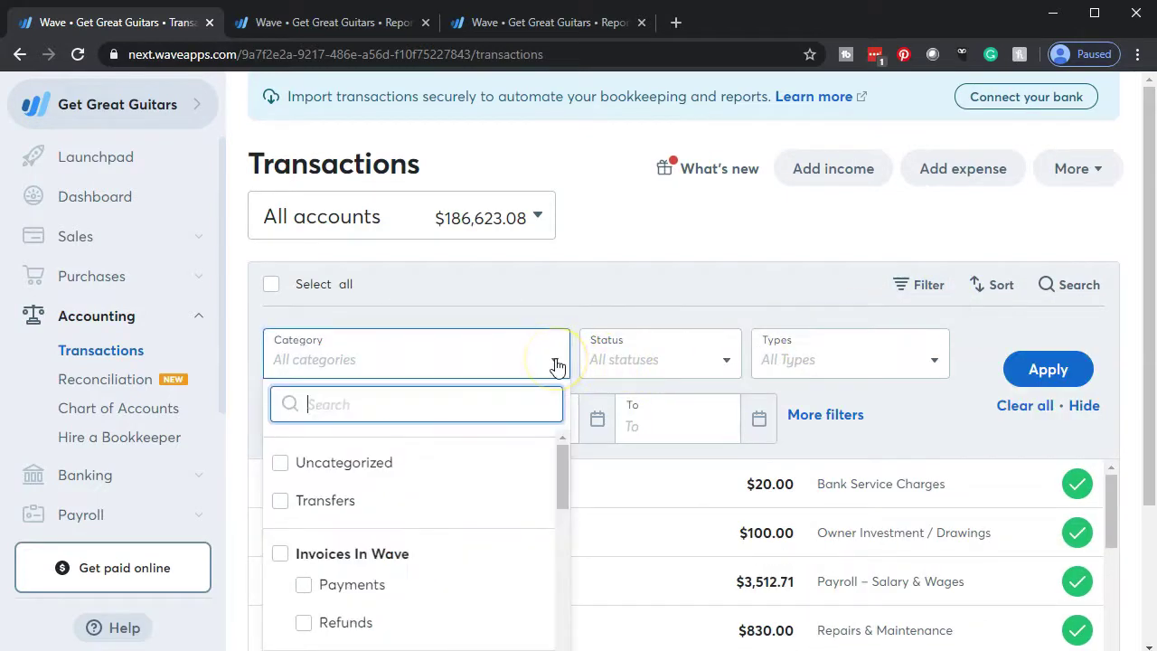
pyautogui.click(342, 465)
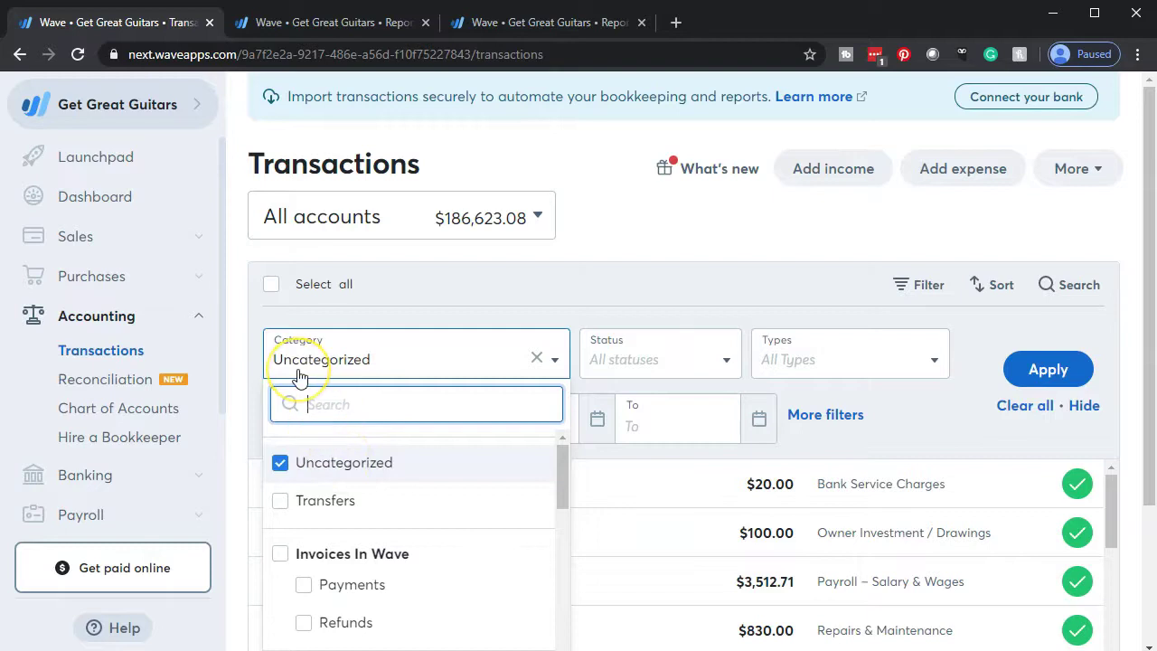
pyautogui.click(1051, 378)
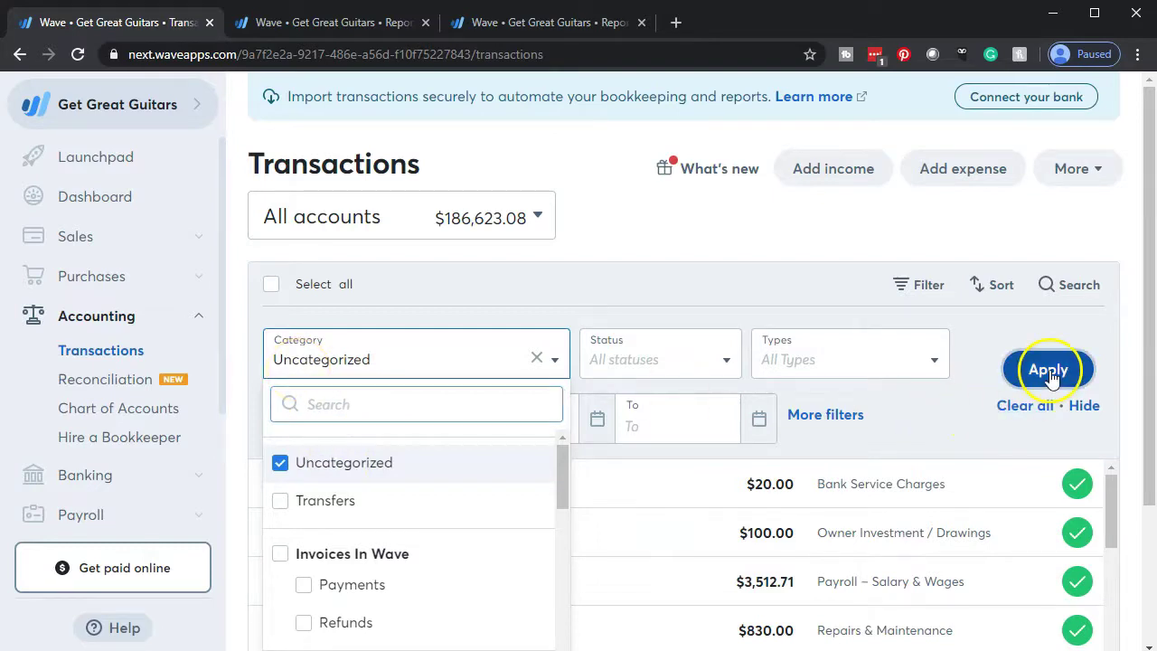
pyautogui.scroll(-1, 920, 355)
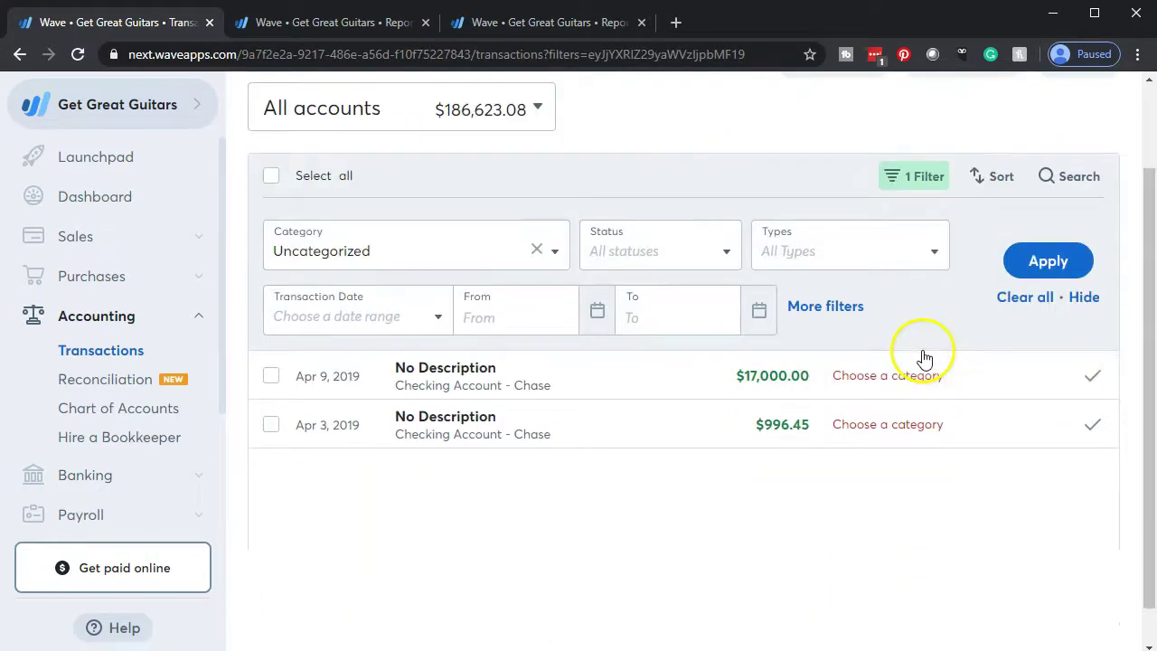
pyautogui.scroll(-1, 913, 366)
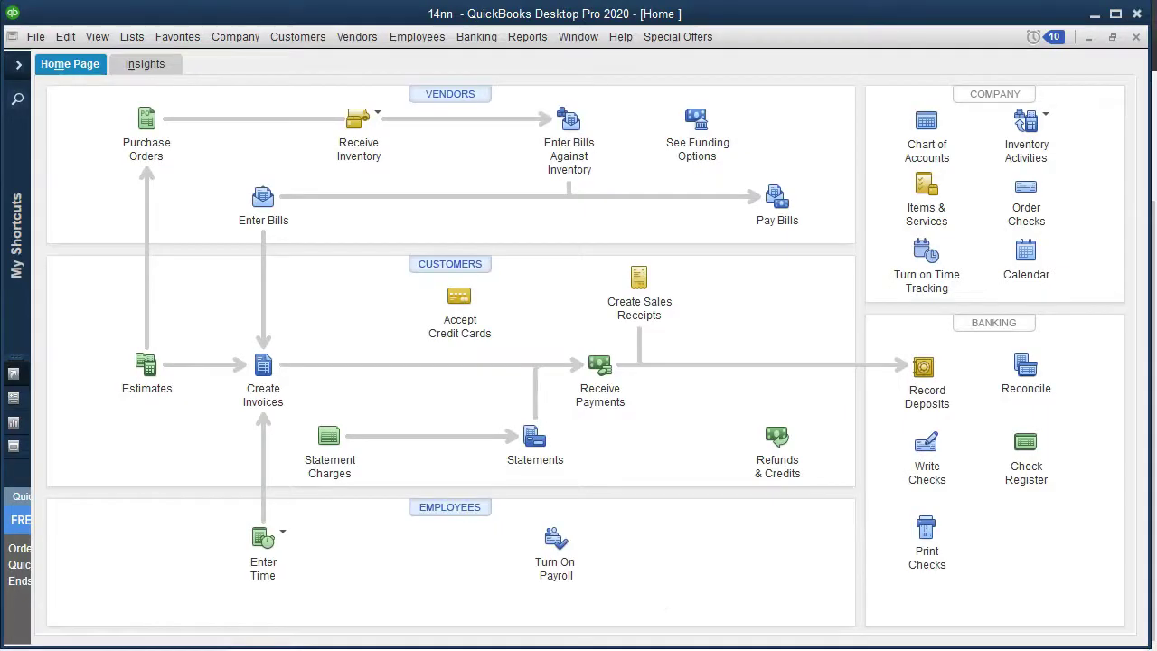
pyautogui.click(537, 611)
pyautogui.click(594, 425)
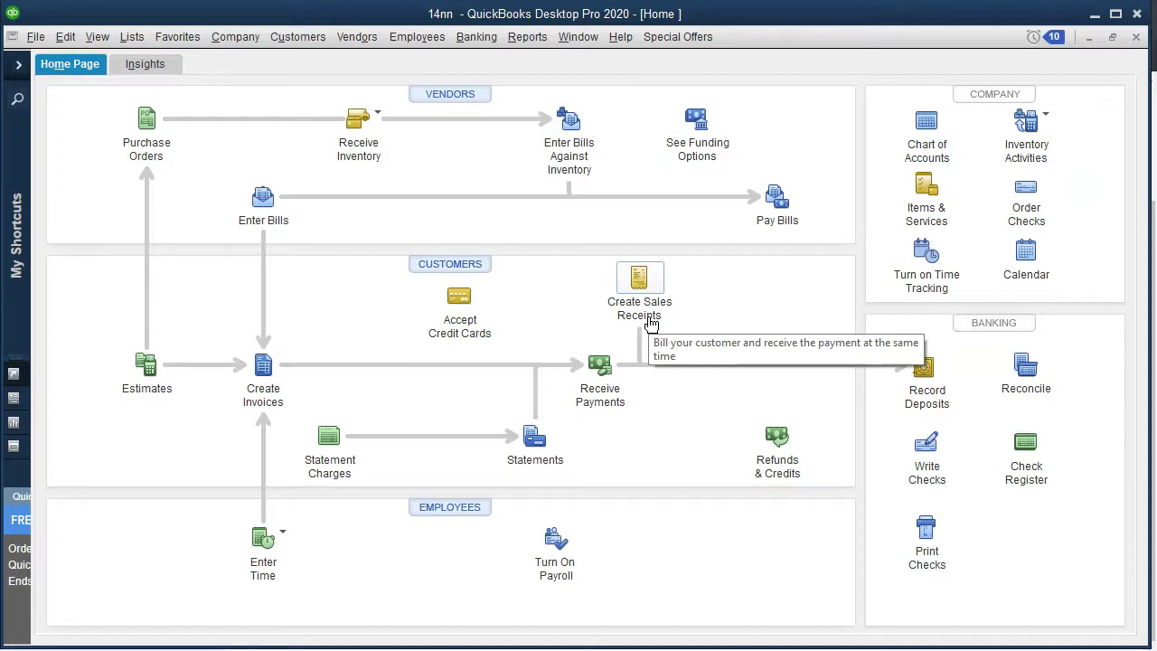
pyautogui.click(647, 361)
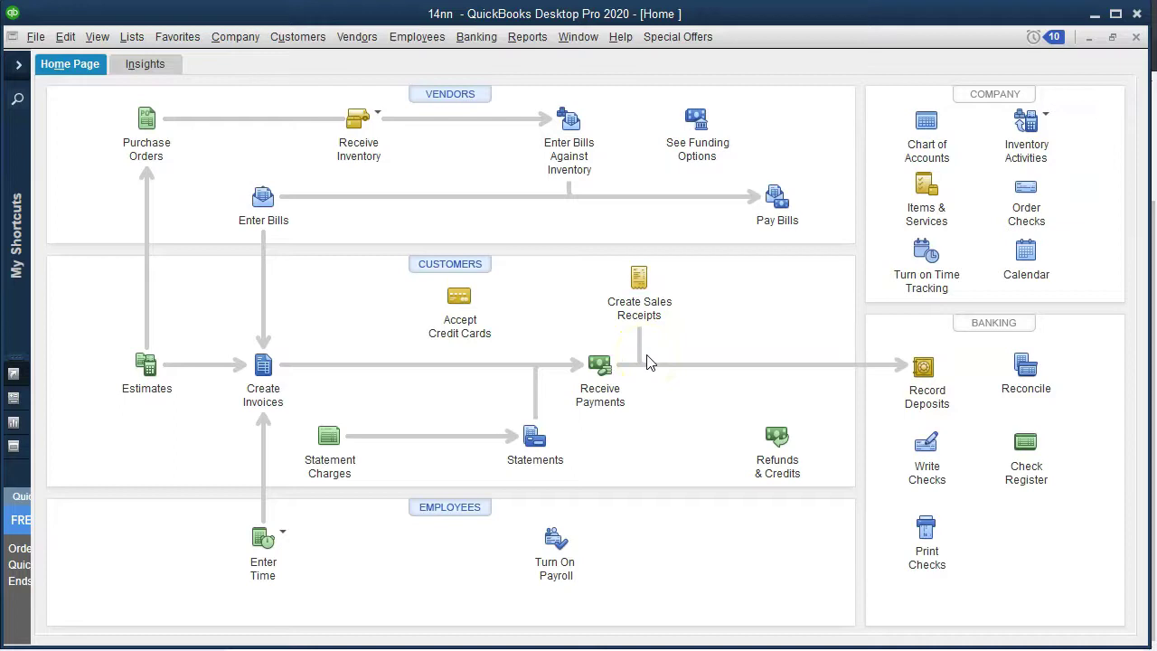
pyautogui.click(895, 379)
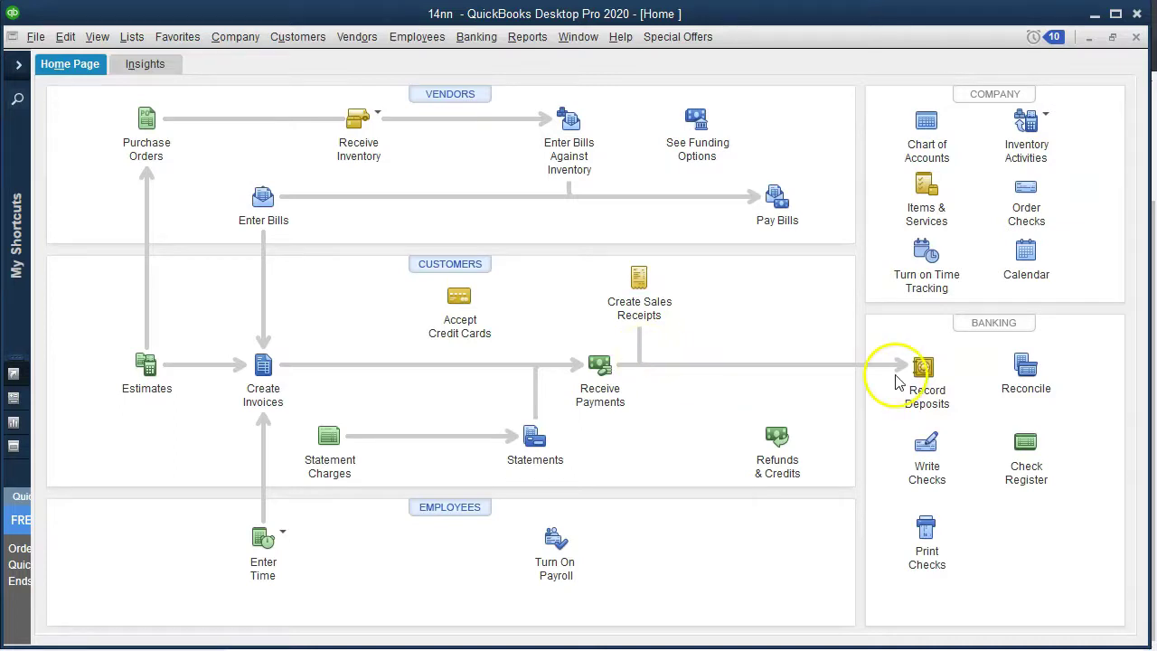
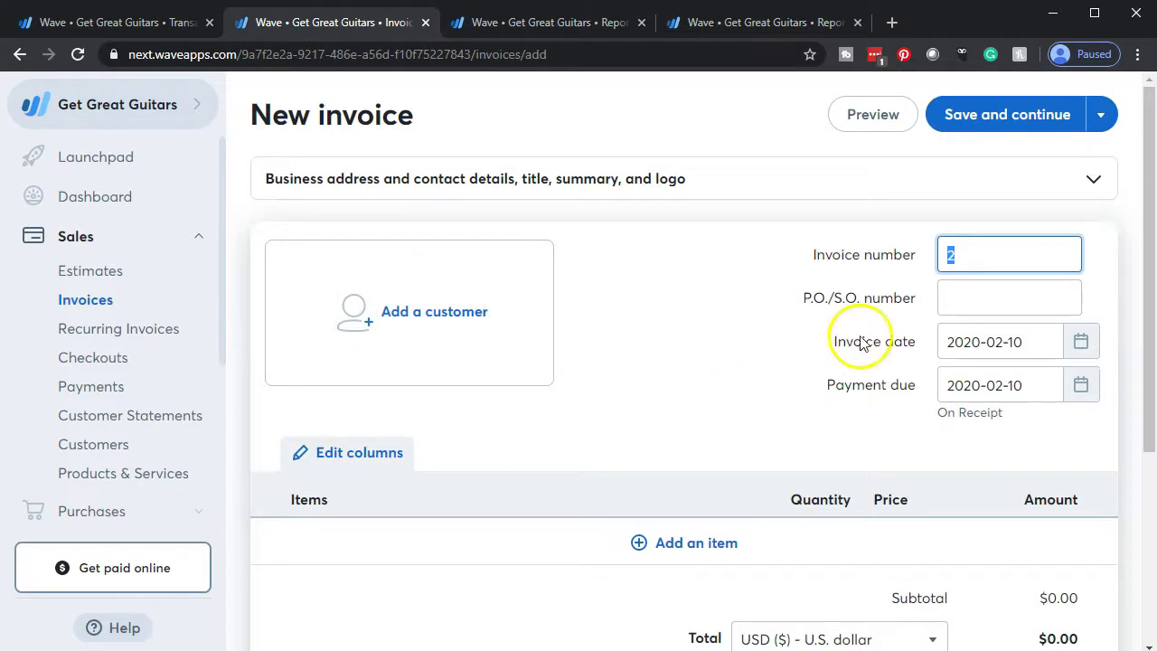
# Step: Set the new invoice's invoice date to April 2, 2019
pyautogui.click(1078, 345)
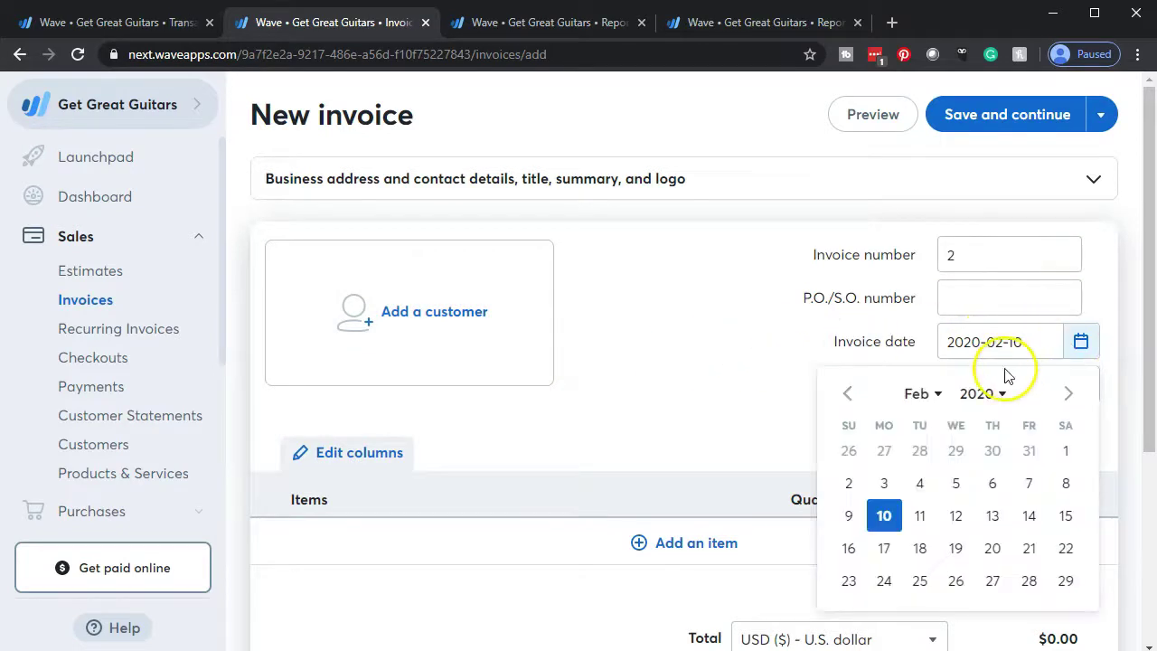
pyautogui.doubleClick(849, 396)
pyautogui.click(850, 396)
pyautogui.click(849, 396)
pyautogui.click(850, 396)
pyautogui.click(850, 396)
pyautogui.click(849, 396)
pyautogui.click(850, 396)
pyautogui.click(850, 396)
pyautogui.click(850, 396)
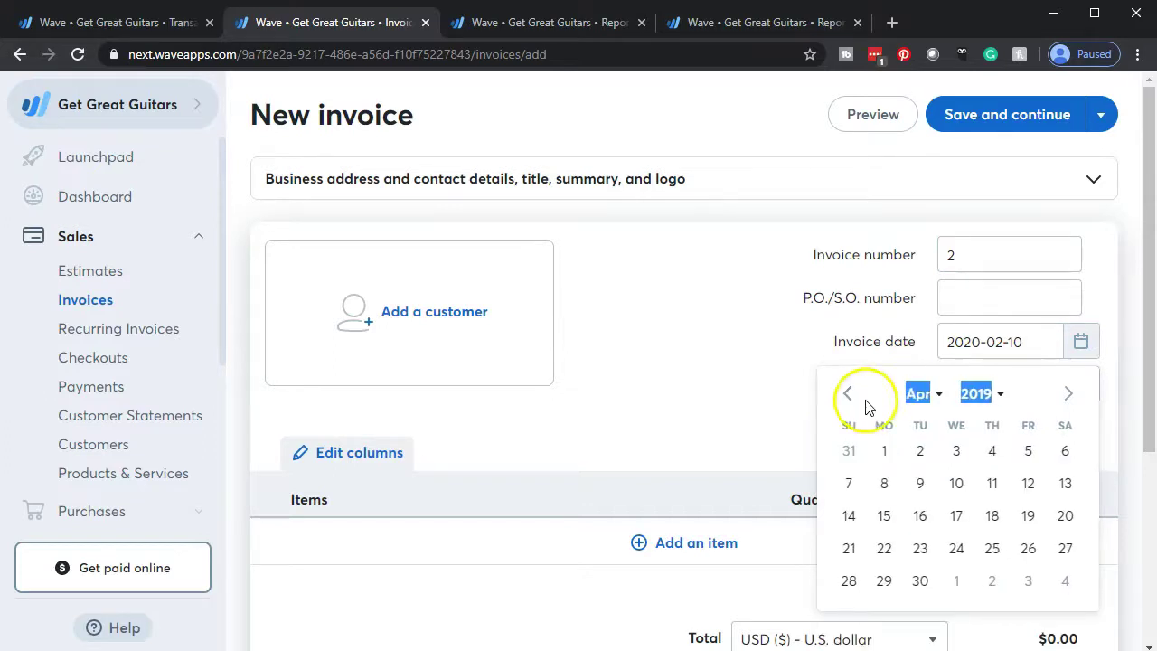
pyautogui.click(913, 448)
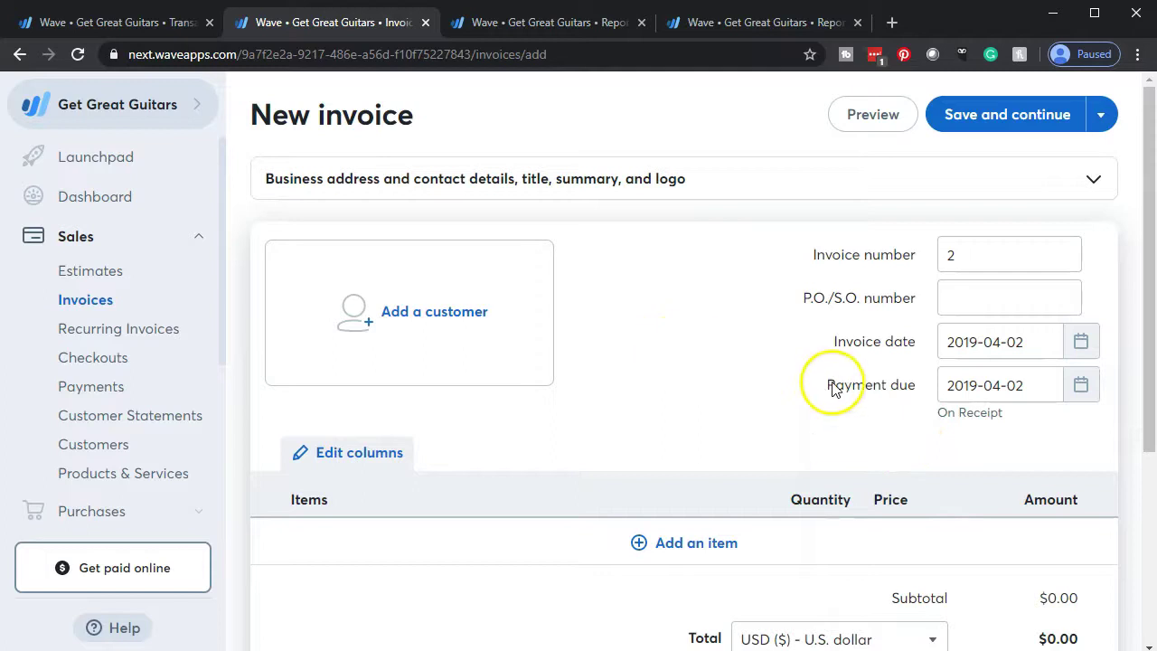
# Step: Add a line to the new invoice by creating a new item named "Sales 2"
pyautogui.scroll(-1, 825, 408)
pyautogui.scroll(-2, 826, 407)
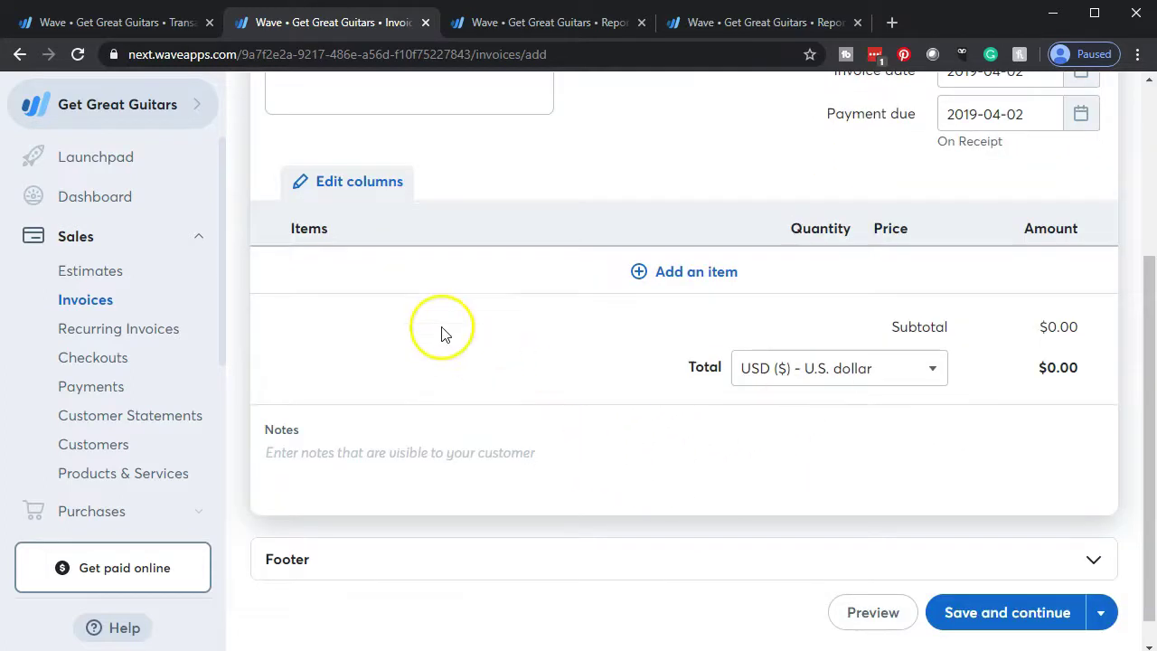
pyautogui.click(388, 271)
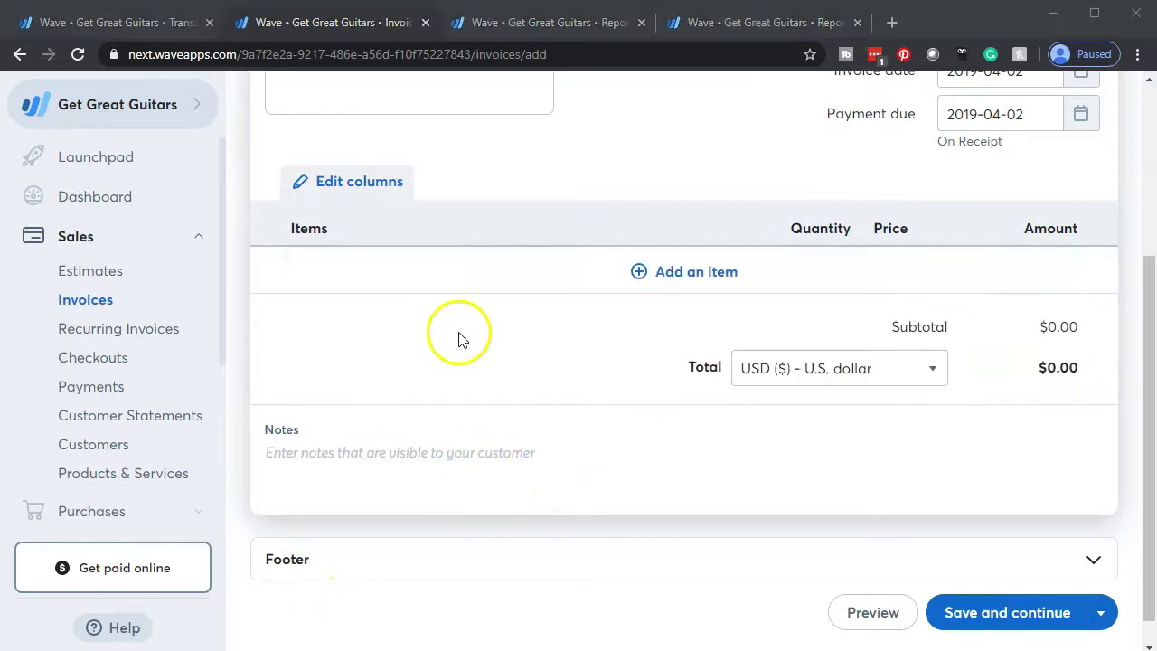
pyautogui.click(651, 279)
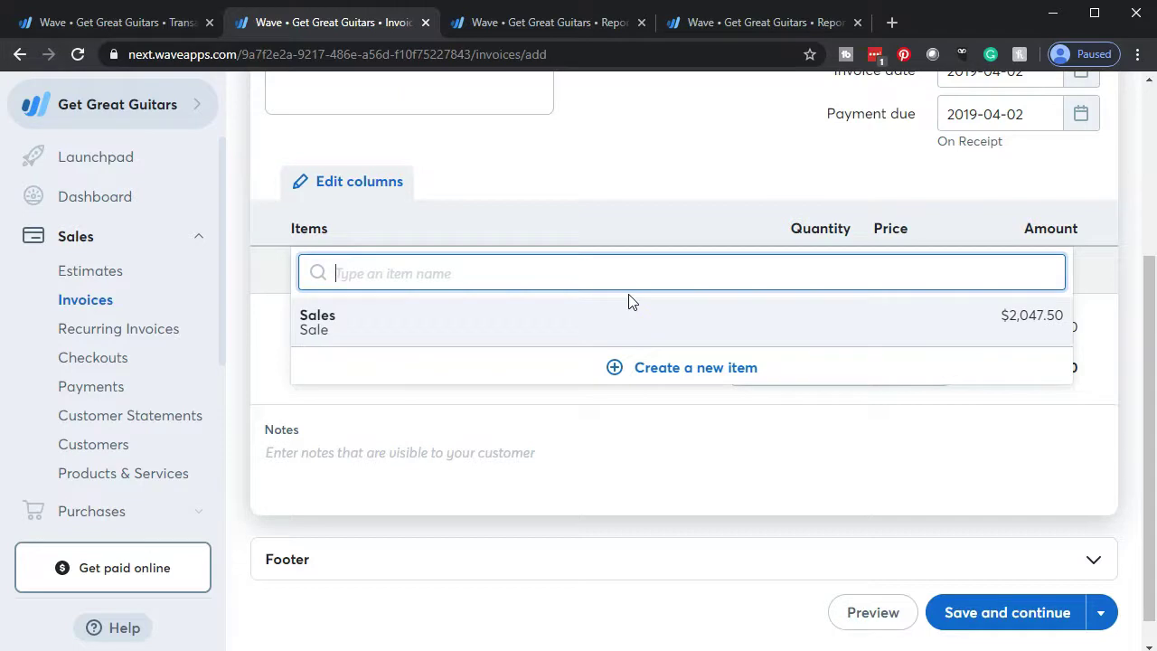
pyautogui.write('Sale')
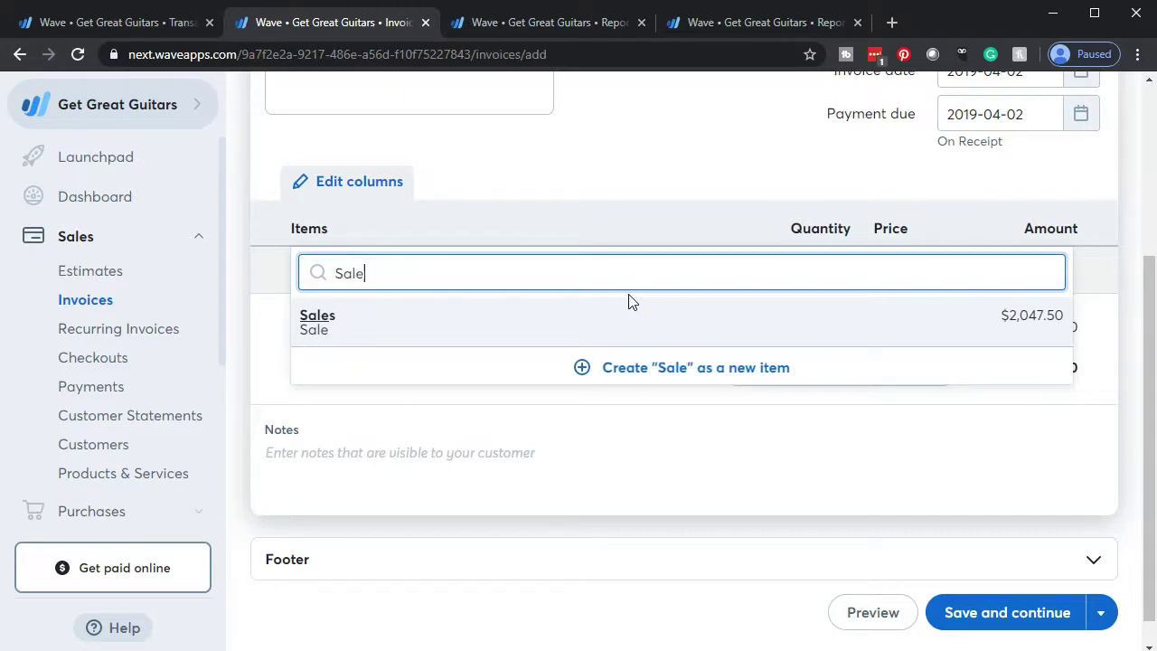
pyautogui.write('s 2')
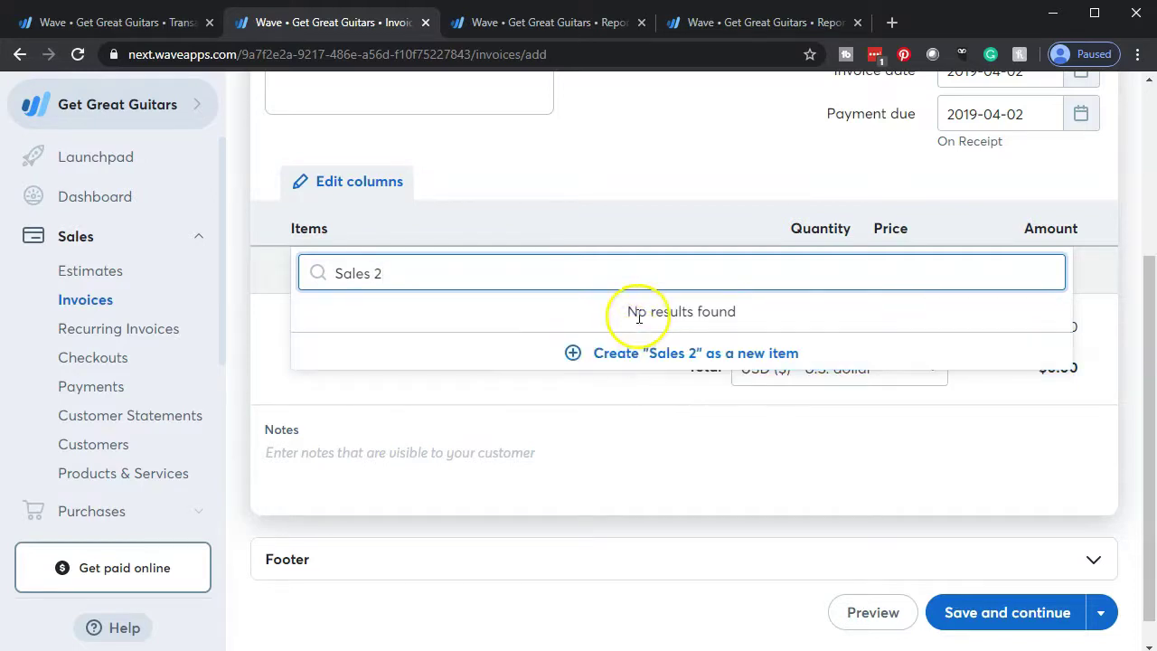
pyautogui.click(576, 354)
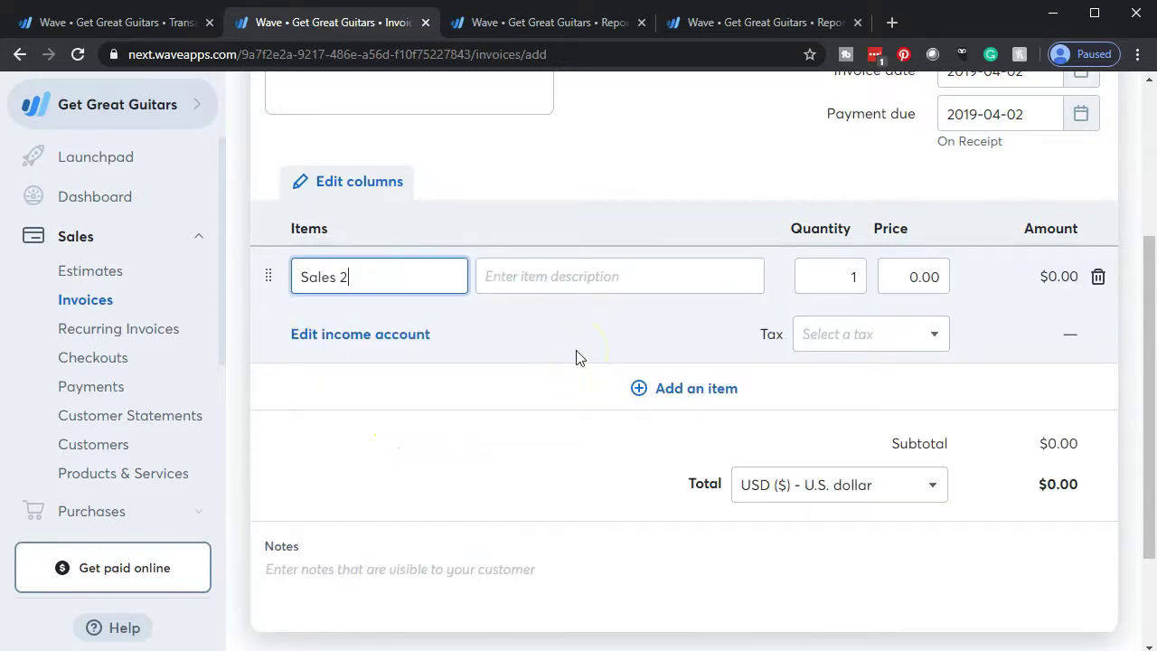
# Step: Enter "Sales 2" as the item description, keep quantity 1, and set the price to 10,000
pyautogui.press('Tab')
pyautogui.write('Sa')
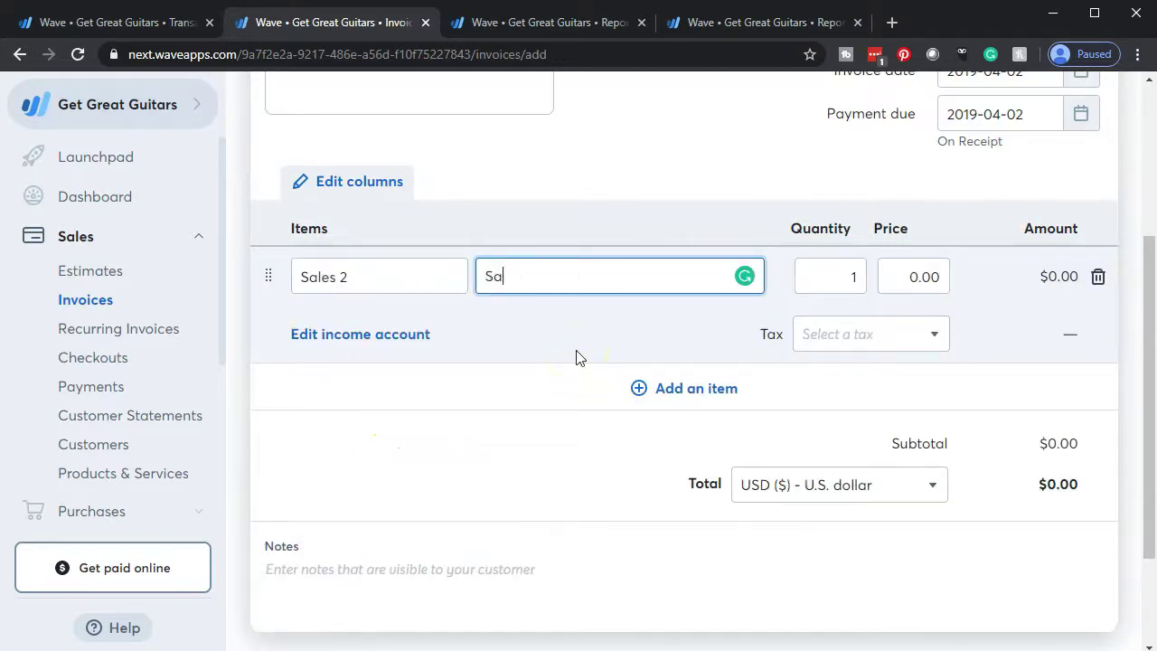
pyautogui.write('les 2')
pyautogui.press('Tab')
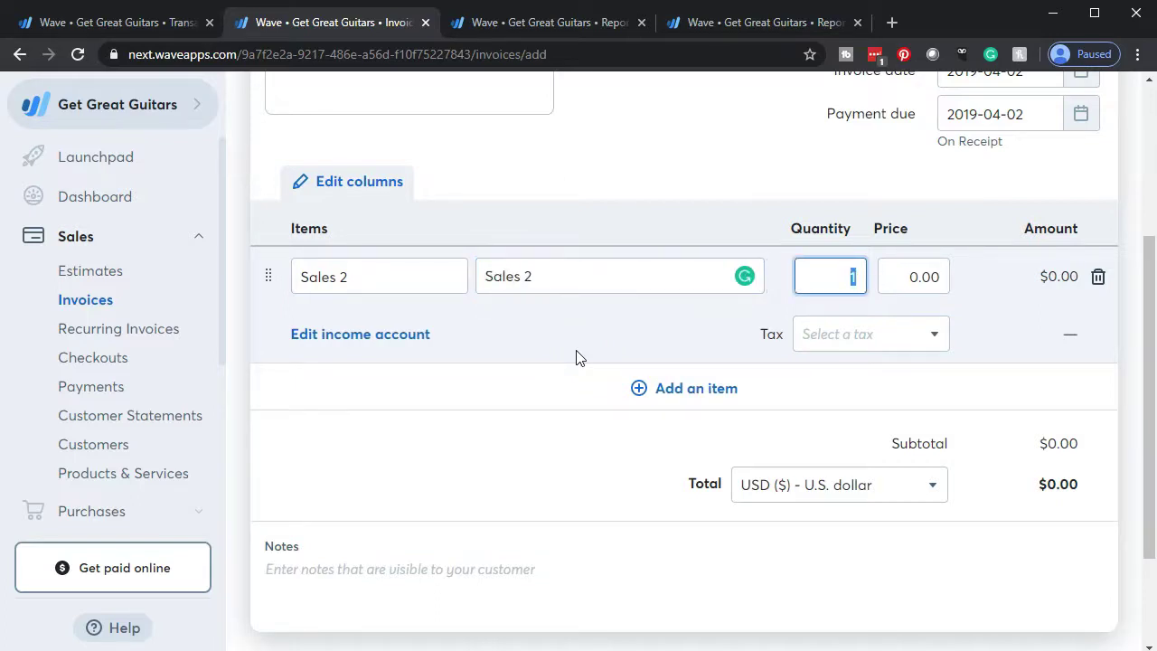
pyautogui.press('Tab')
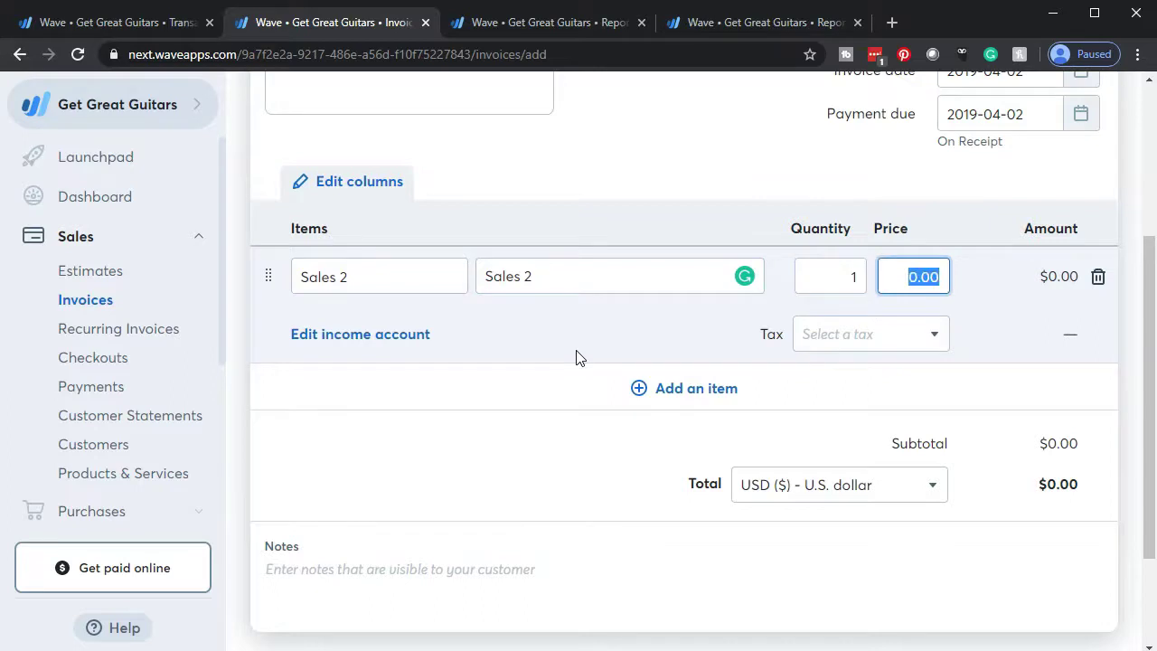
pyautogui.write('1000')
pyautogui.press('Tab')
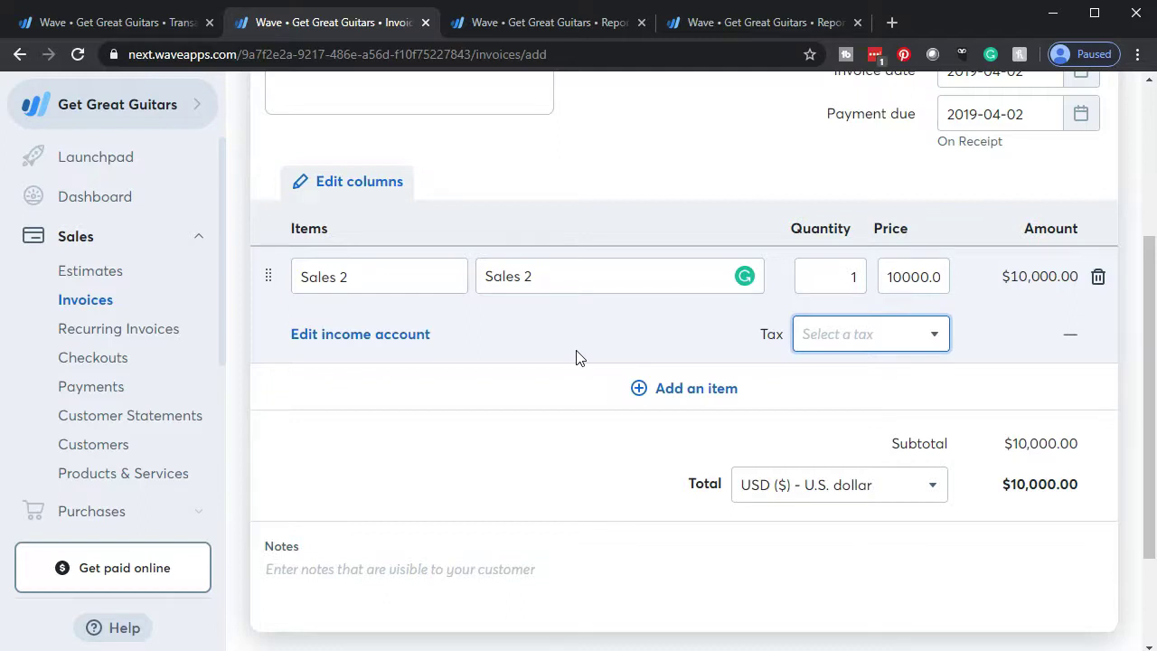
# Step: Try to save and send the invoice without a customer
pyautogui.click(556, 397)
pyautogui.scroll(-2, 559, 457)
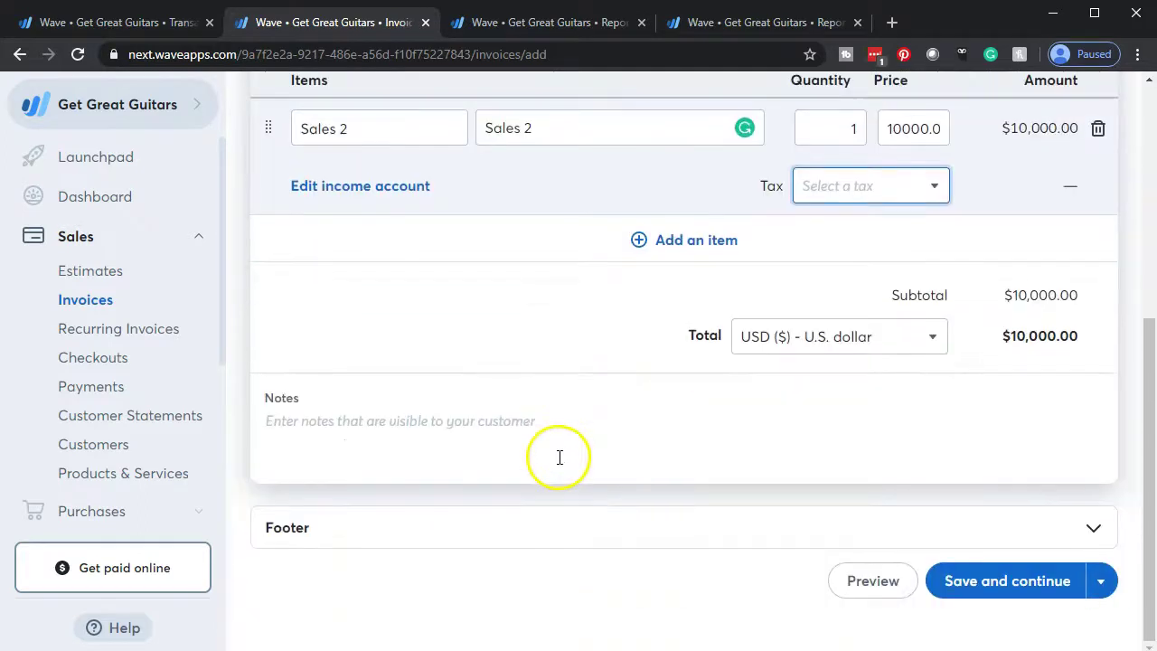
pyautogui.click(1104, 584)
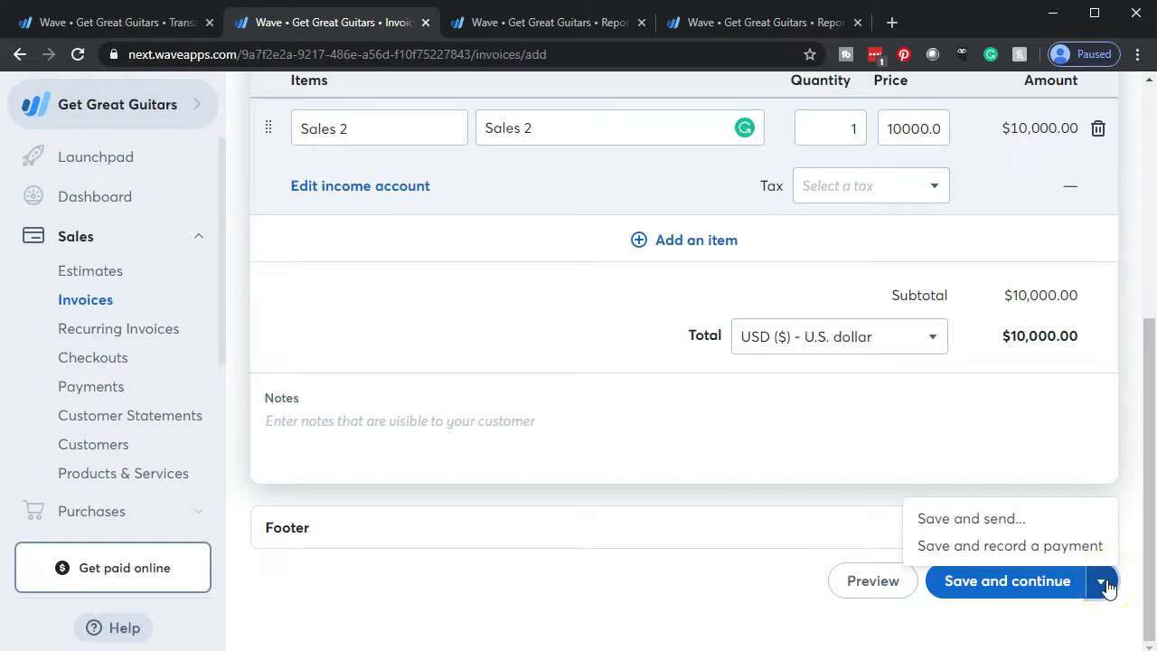
pyautogui.click(994, 520)
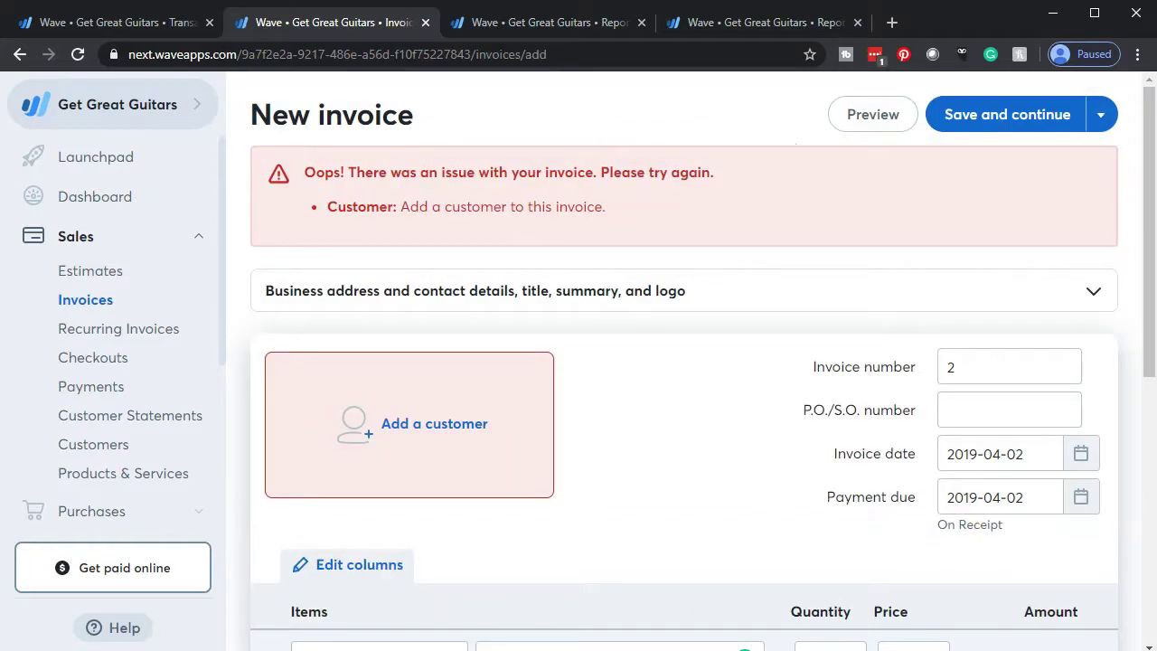
# Step: Create "Customer 2" as a new customer and assign it to the invoice
pyautogui.click(452, 470)
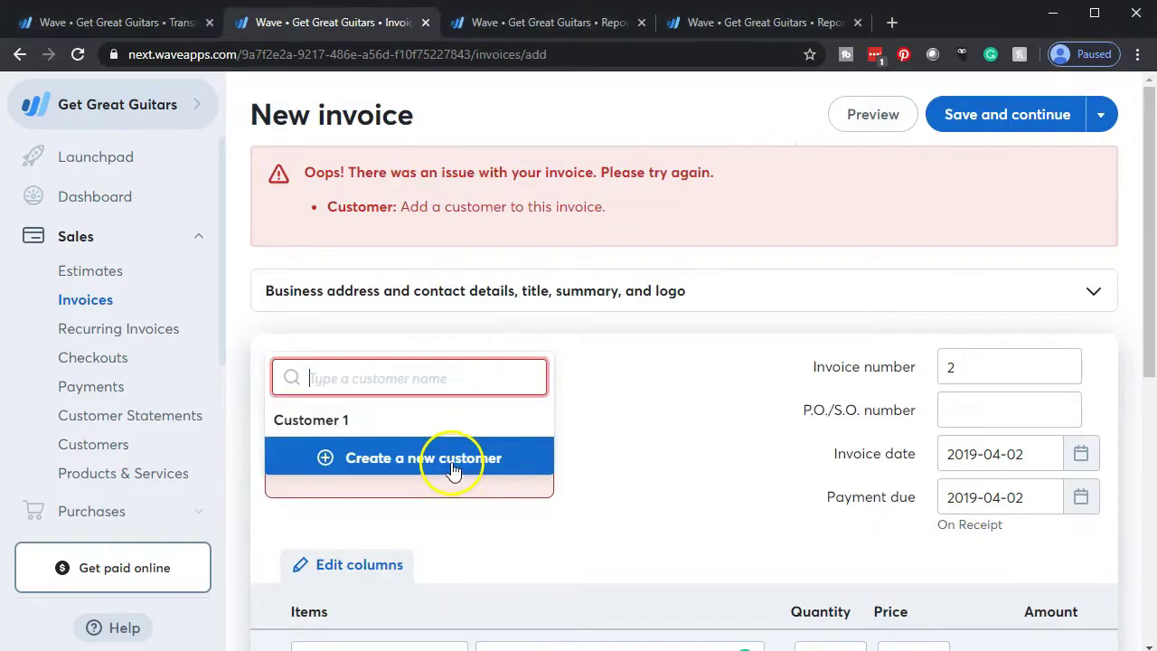
pyautogui.write('Customer ')
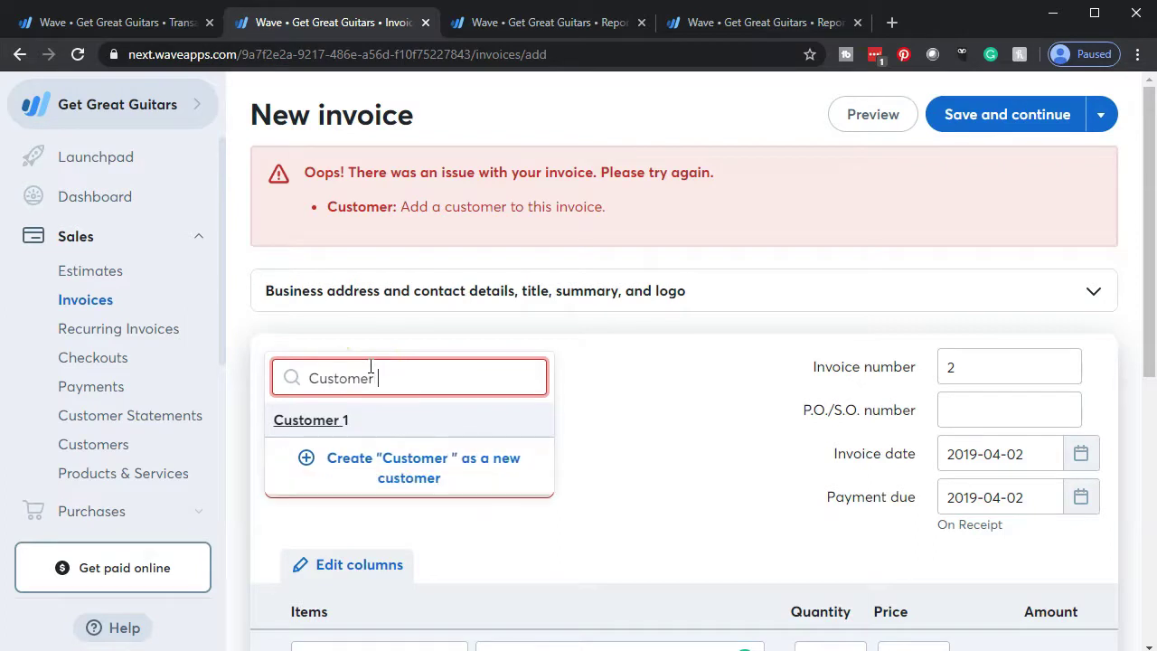
pyautogui.write('2')
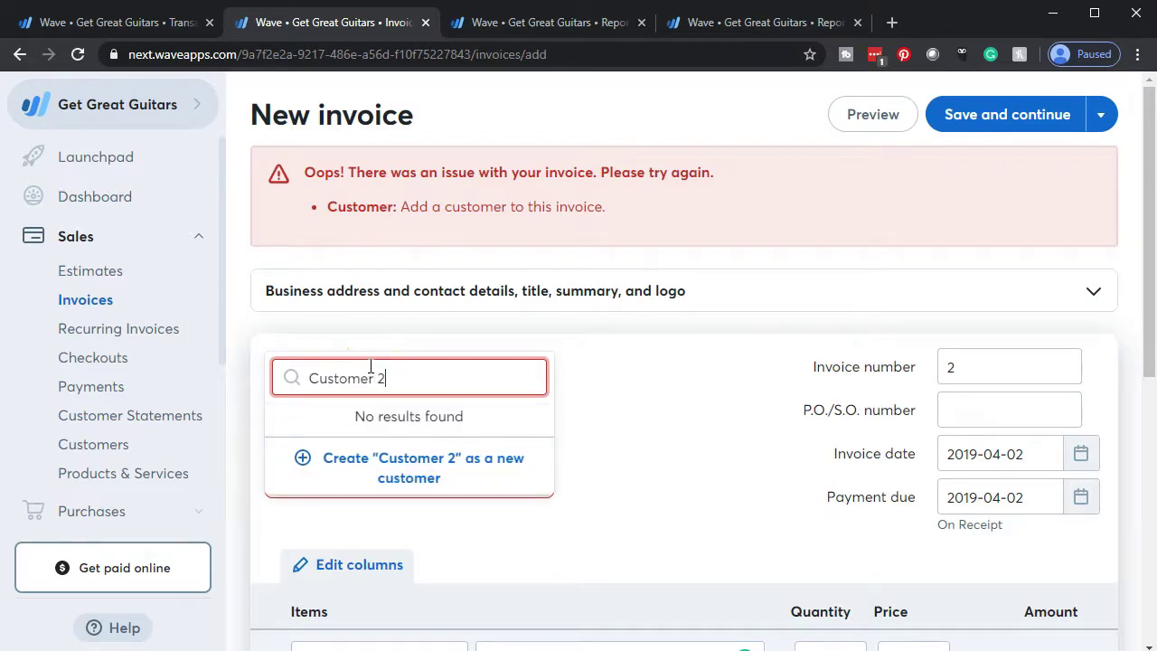
pyautogui.click(406, 478)
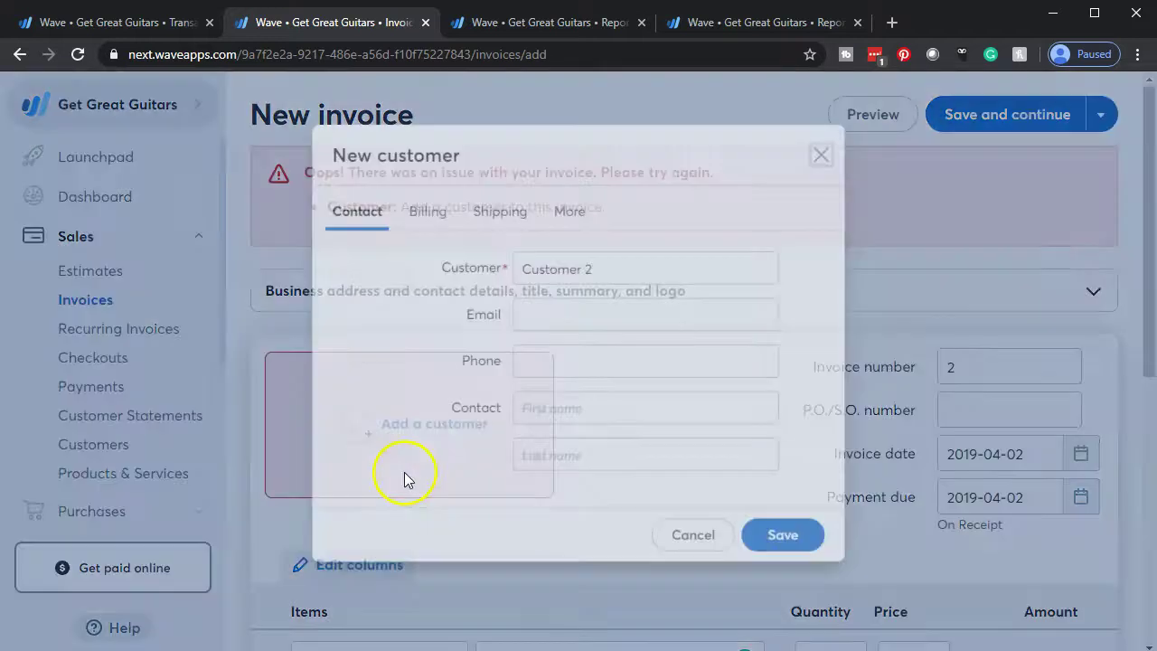
pyautogui.click(813, 549)
# Step: Save the invoice with the save-and-send option and close the sending form without emailing it
pyautogui.scroll(-3, 808, 515)
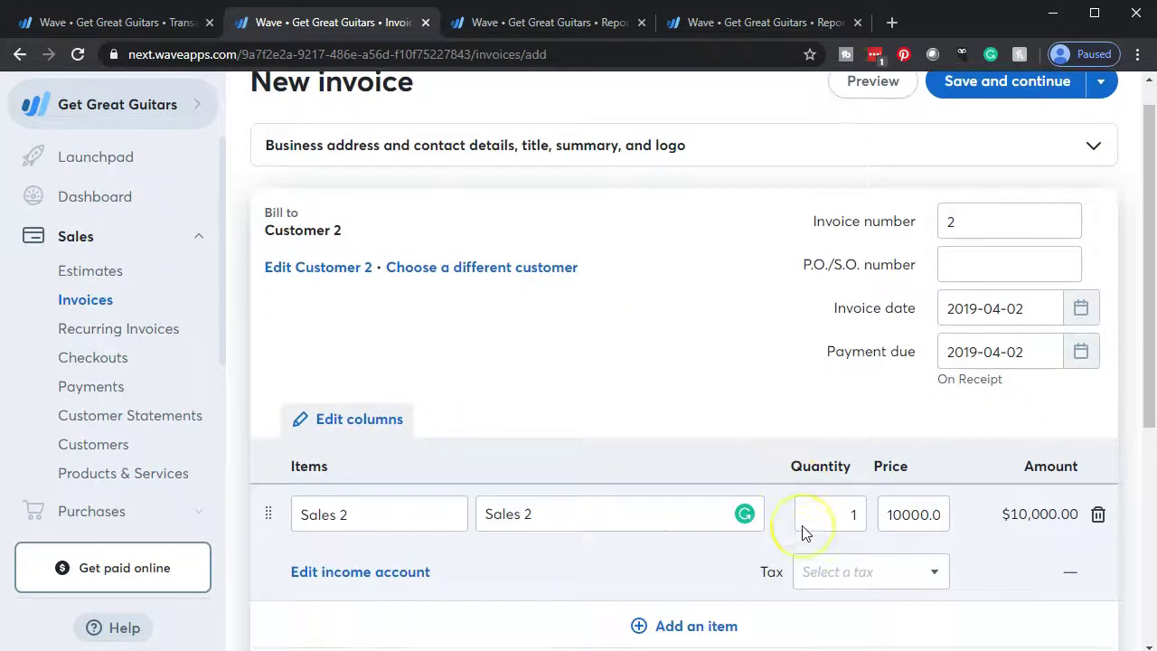
pyautogui.scroll(-1, 807, 533)
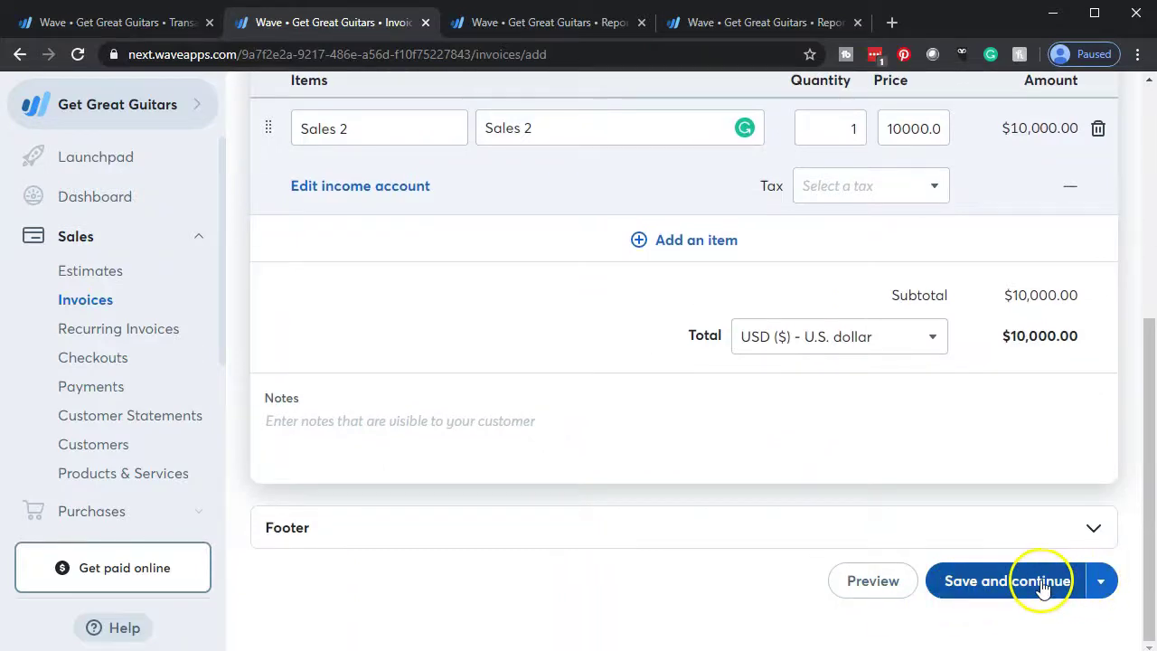
pyautogui.click(1102, 583)
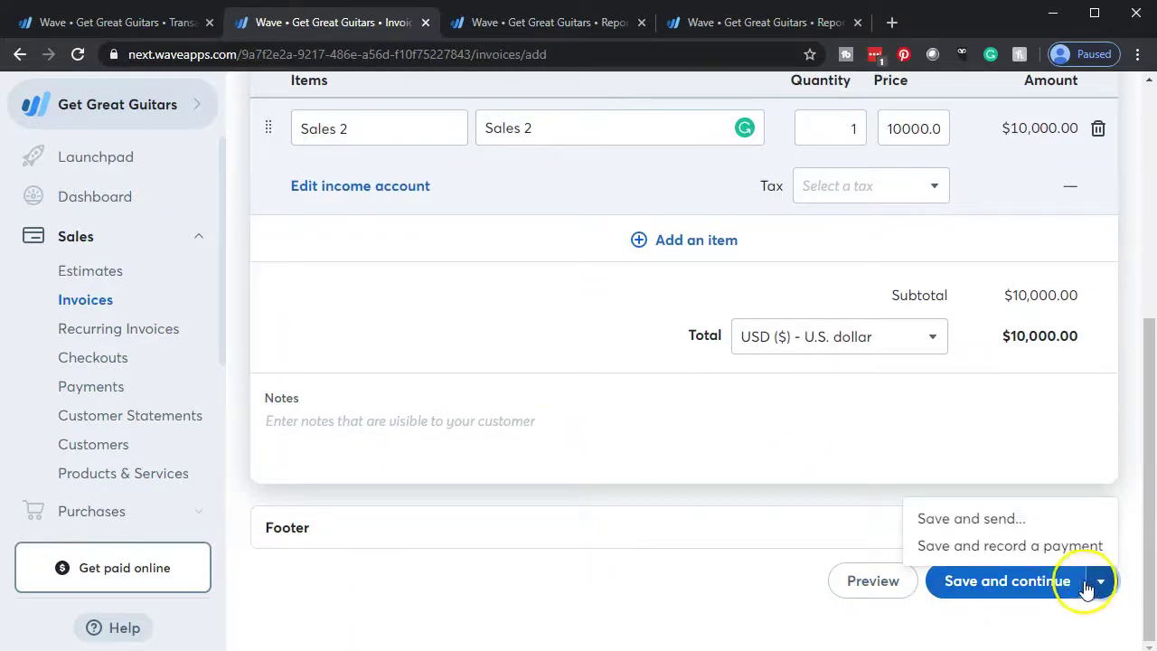
pyautogui.click(998, 529)
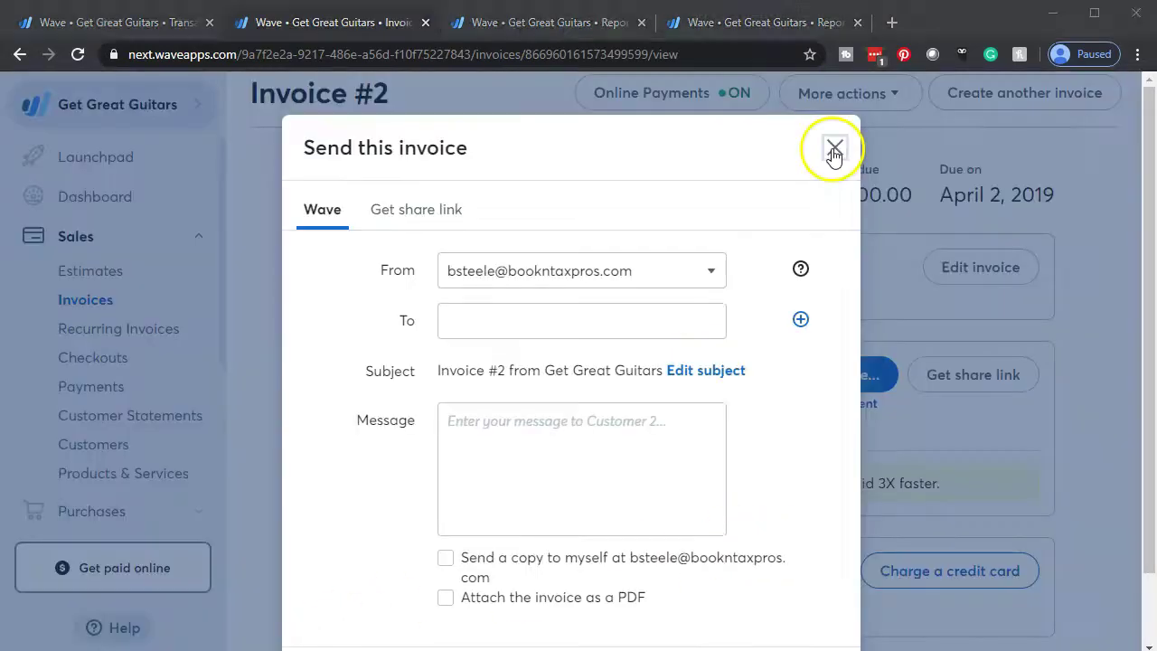
pyautogui.click(982, 144)
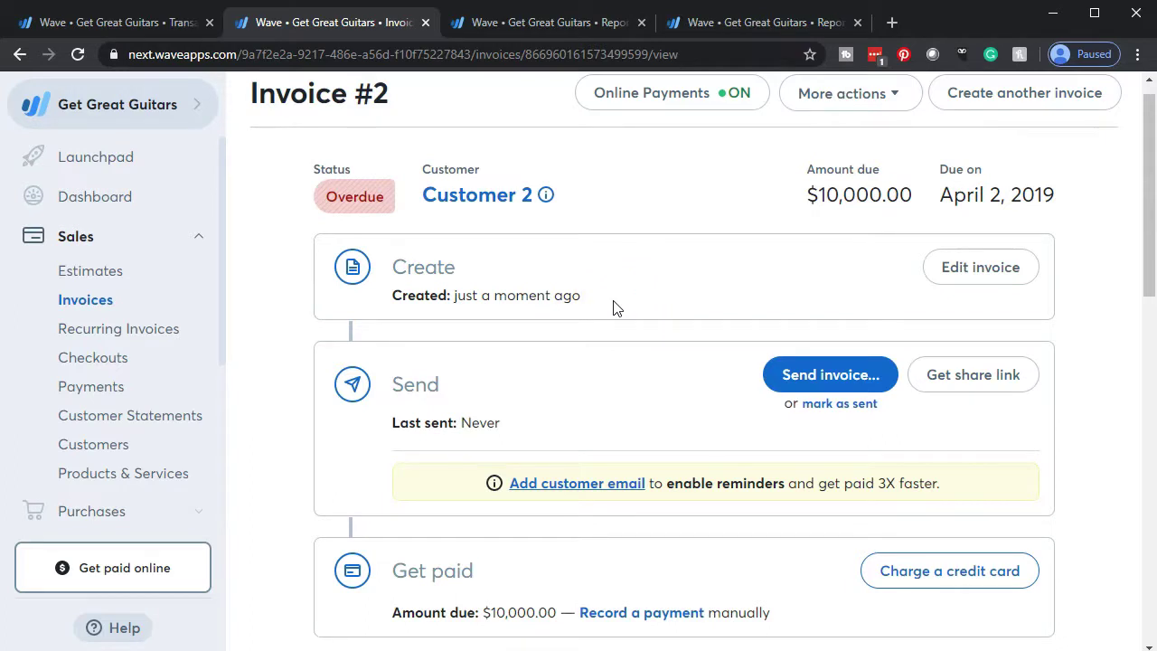
# Step: Switch to the Balance Sheet report, update it for 2019, and examine the Accounts Receivable balance
pyautogui.click(781, 29)
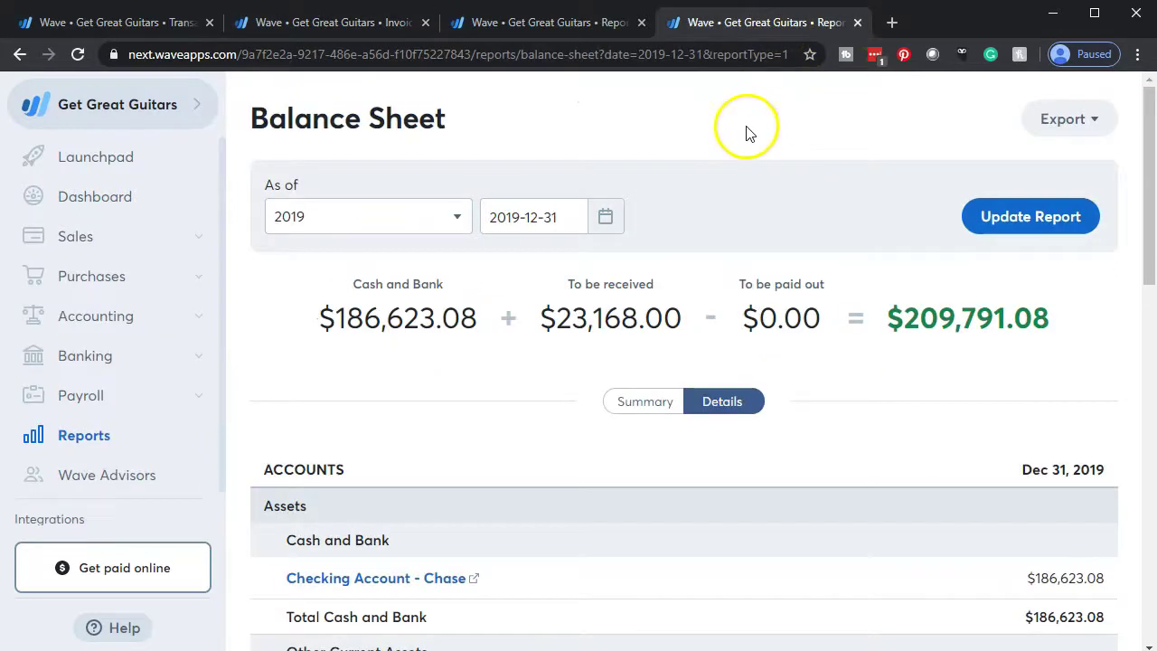
pyautogui.click(1017, 222)
pyautogui.scroll(-3, 774, 340)
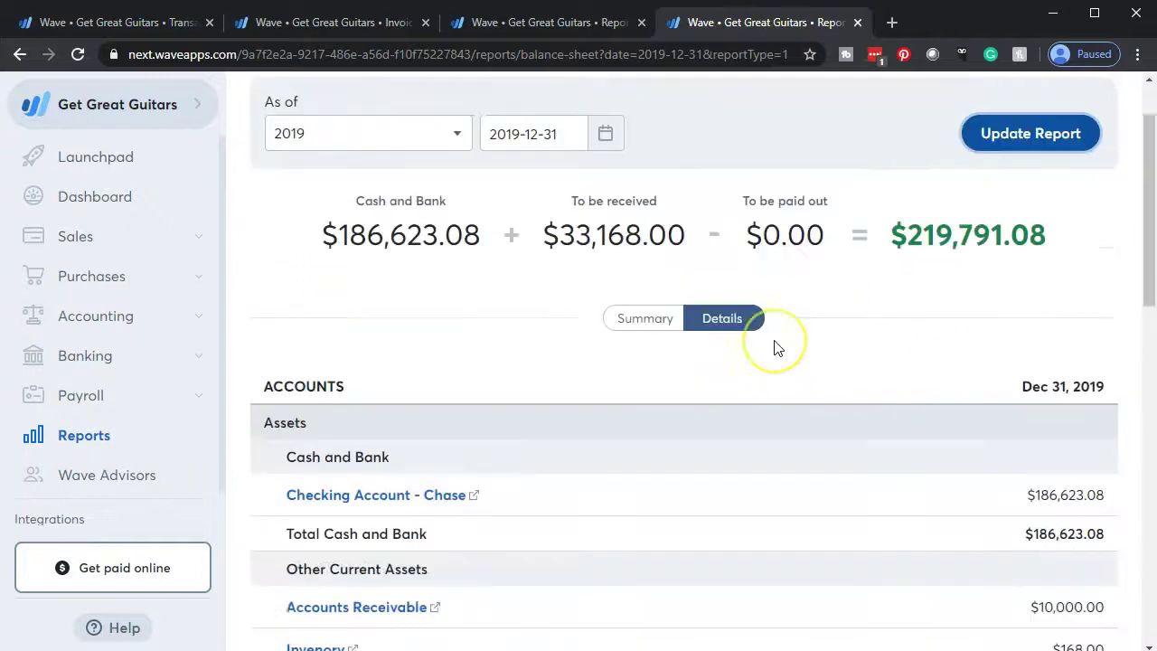
pyautogui.scroll(-1, 773, 340)
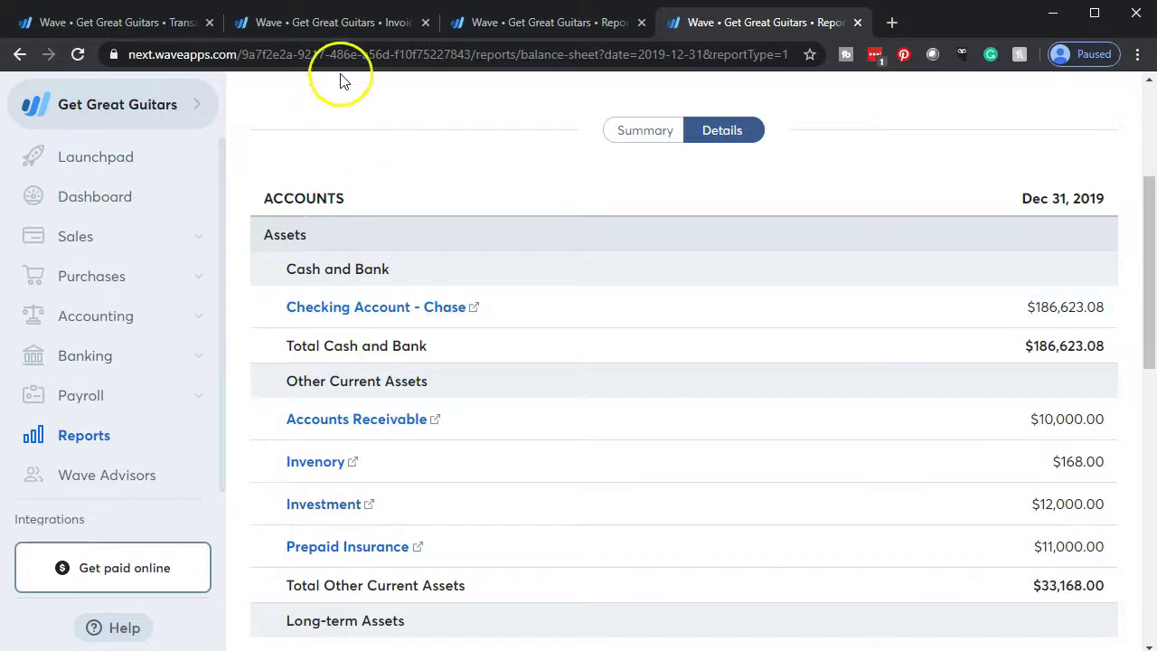
# Step: Return to the saved invoice, start another invoice, and bill it to a newly created customer named "Customer 3"
pyautogui.click(335, 27)
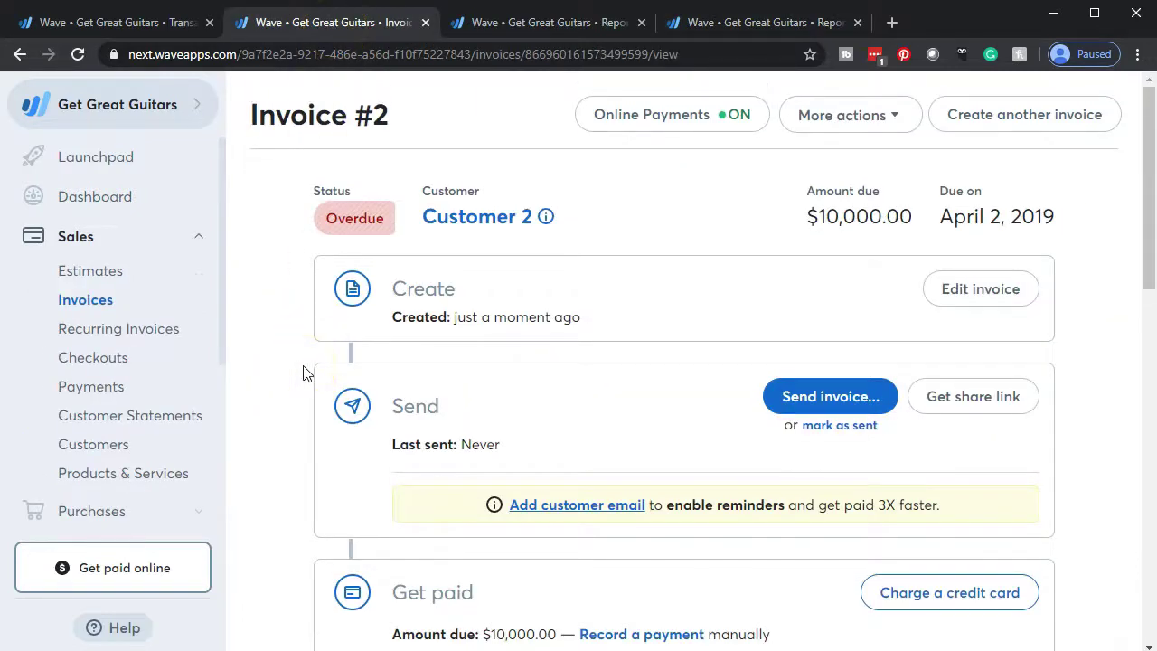
pyautogui.click(970, 133)
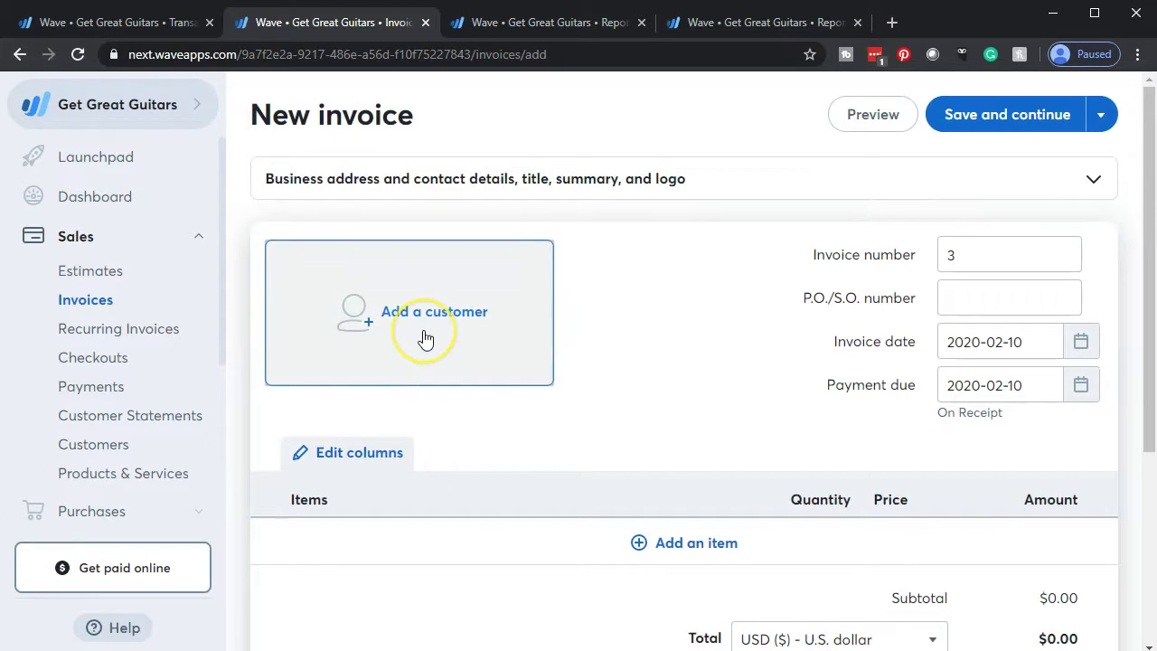
pyautogui.click(426, 339)
pyautogui.write('Custoemr')
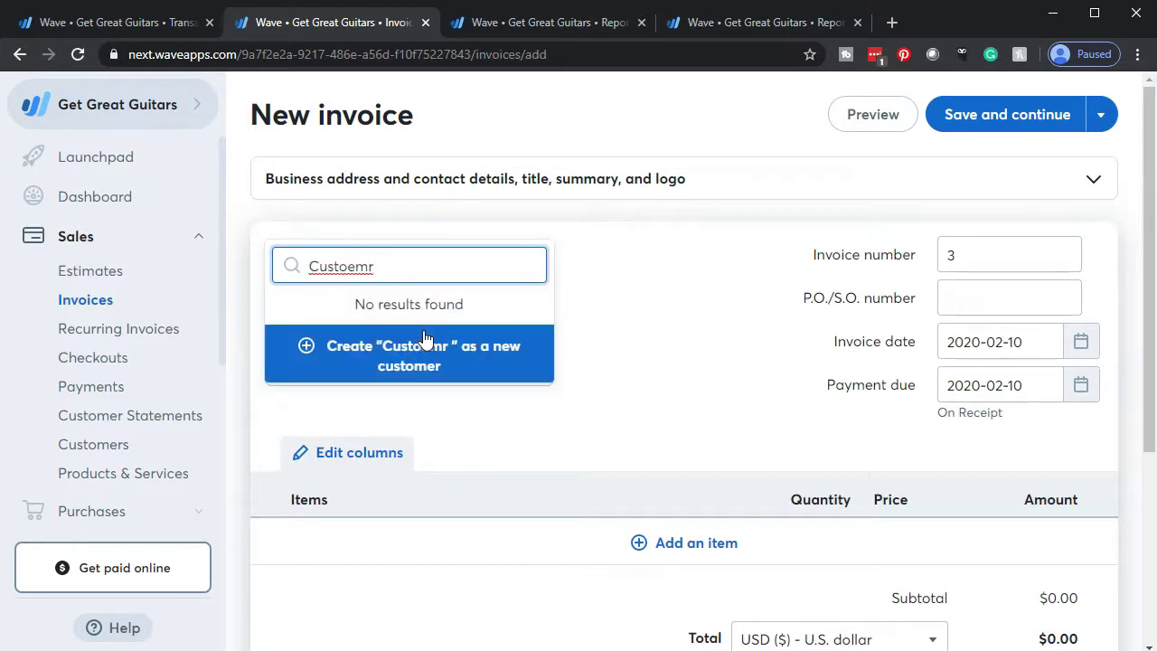
pyautogui.press('BackSpace')
pyautogui.press('BackSpace')
pyautogui.press('BackSpace')
pyautogui.press('BackSpace')
pyautogui.write('mer ')
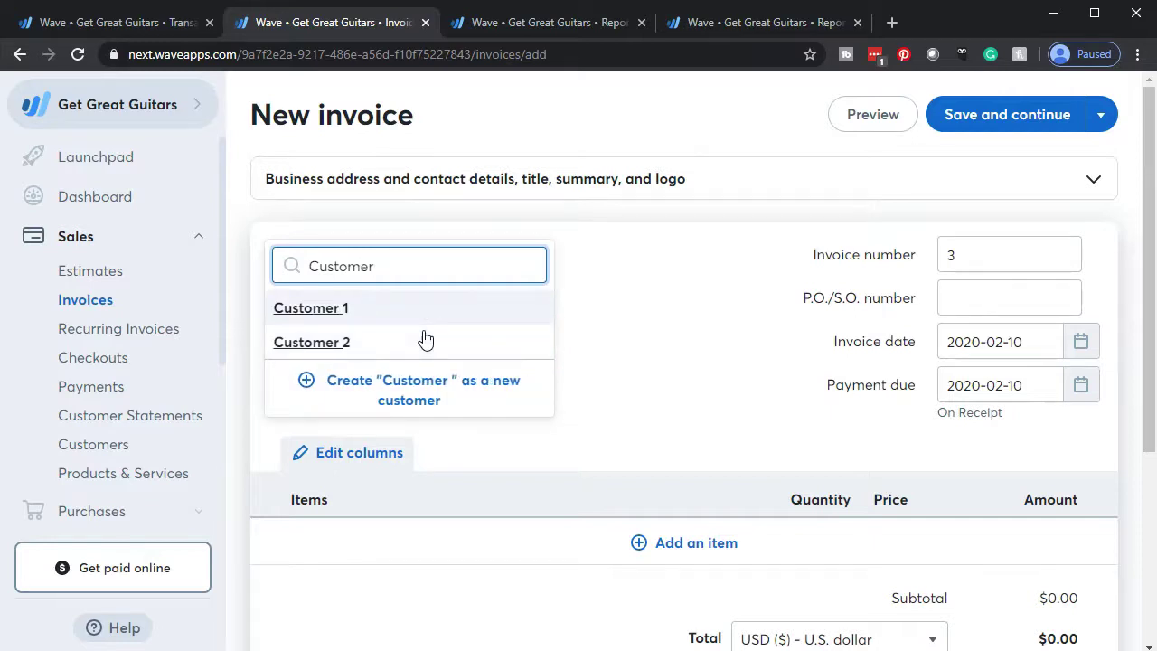
pyautogui.write('3')
pyautogui.click(425, 341)
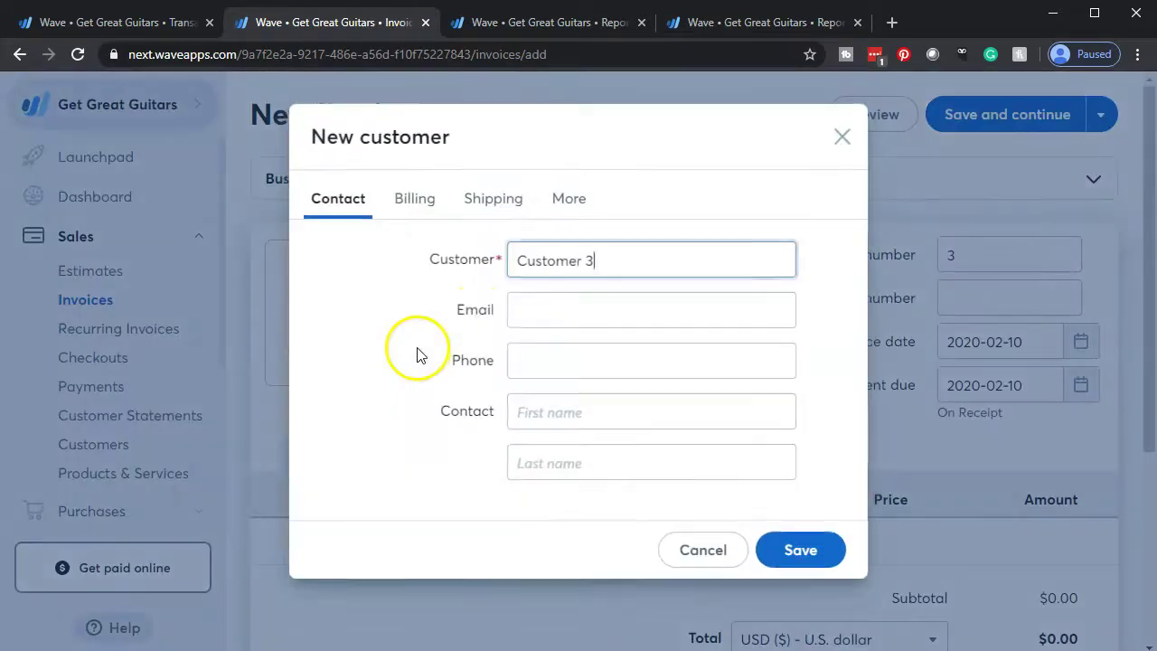
pyautogui.click(801, 549)
# Step: Add a newly created item named "Sales 3" with the description "Sales 3" to the Customer 3 invoice
pyautogui.scroll(-1, 677, 425)
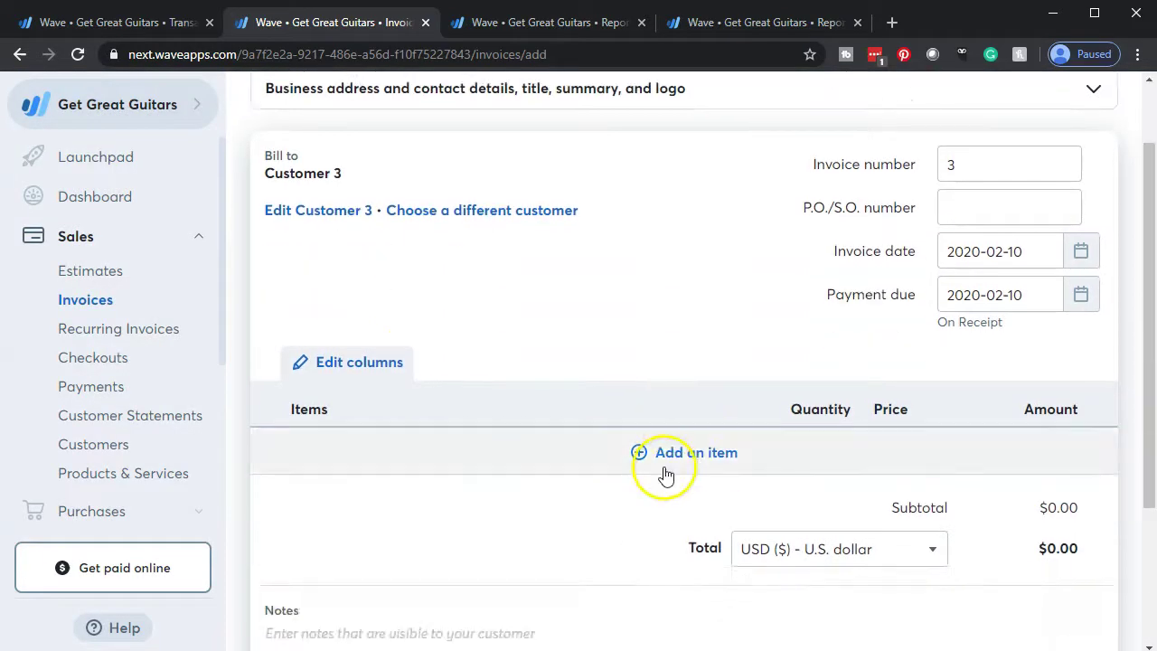
pyautogui.click(665, 468)
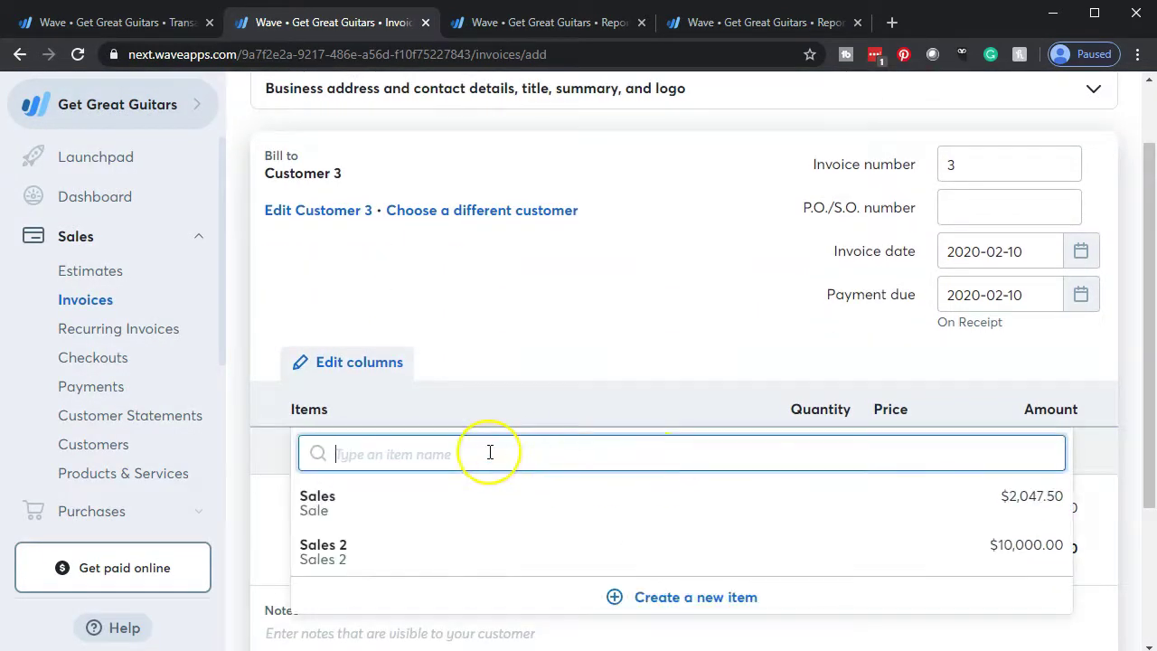
pyautogui.write('Sales 3')
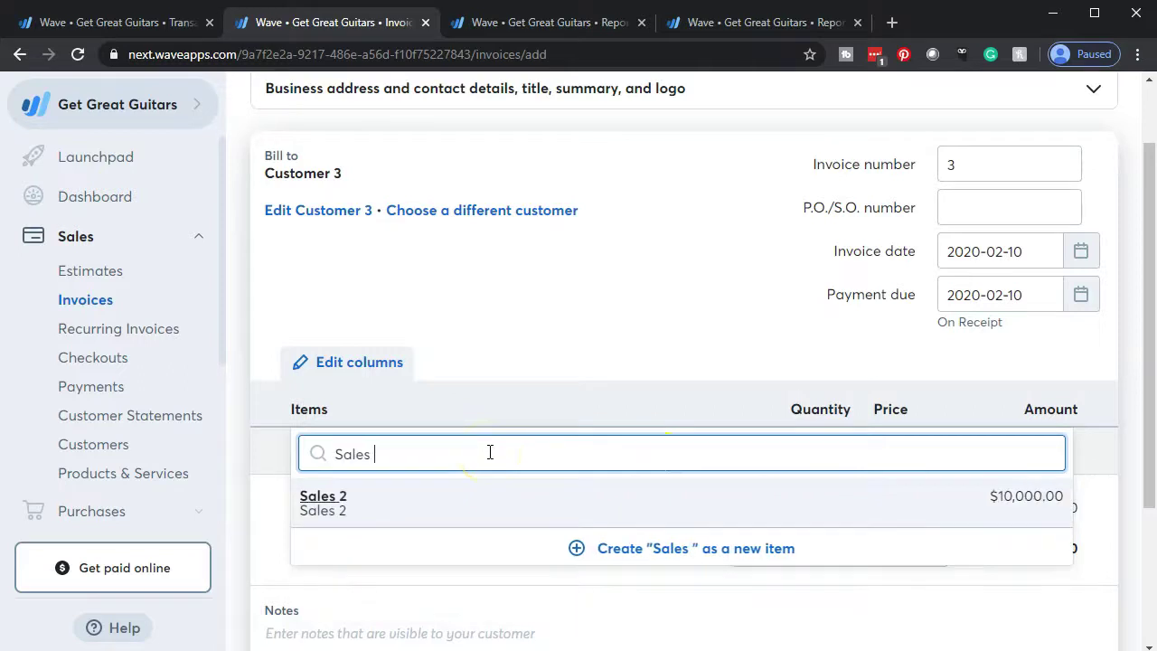
pyautogui.click(596, 544)
pyautogui.click(568, 461)
pyautogui.write('Sales 3')
pyautogui.press('Tab')
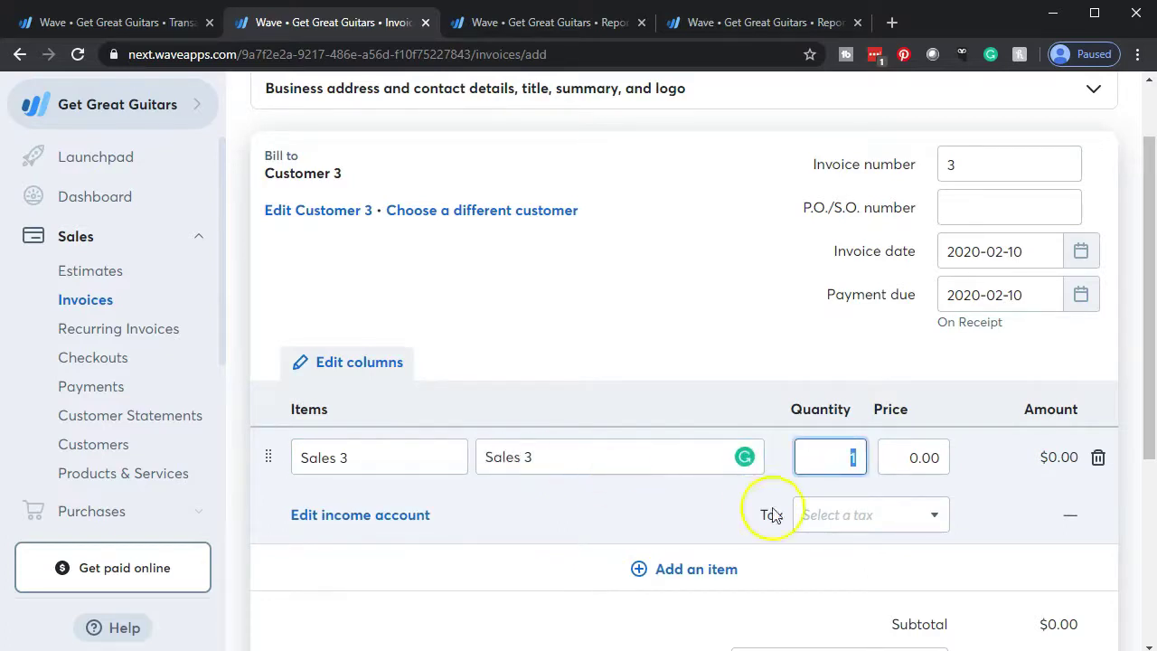
# Step: Set the Sales 3 item's price to 7000.00 and check it against the uncategorized deposits in the transactions list
pyautogui.click(911, 456)
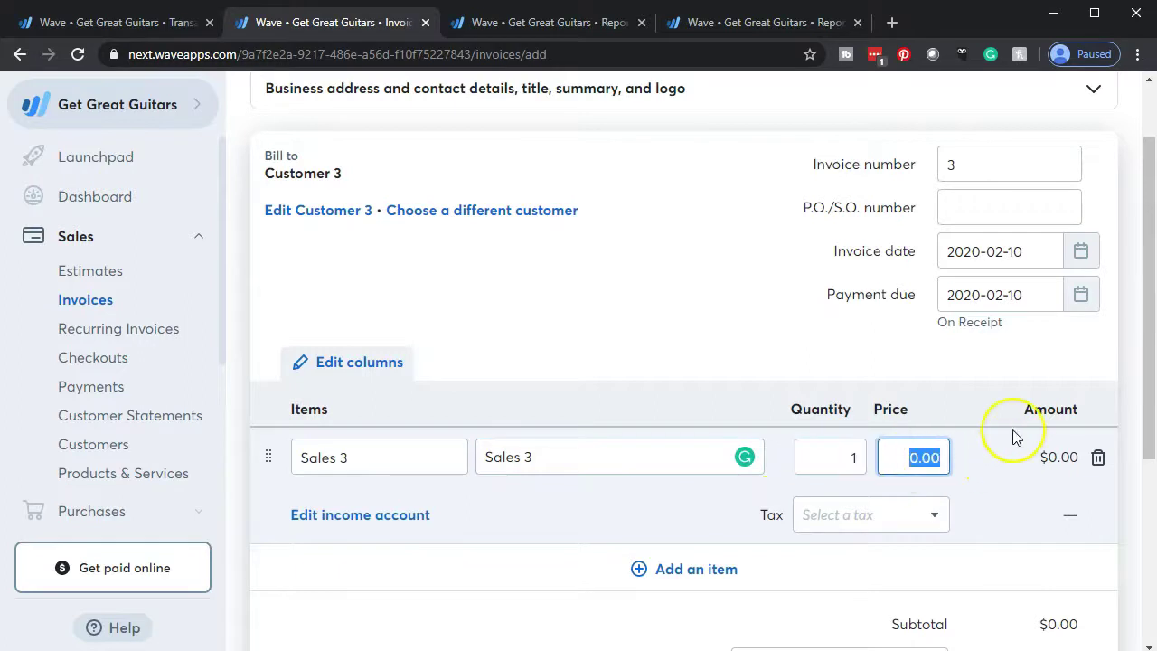
pyautogui.press('Tab')
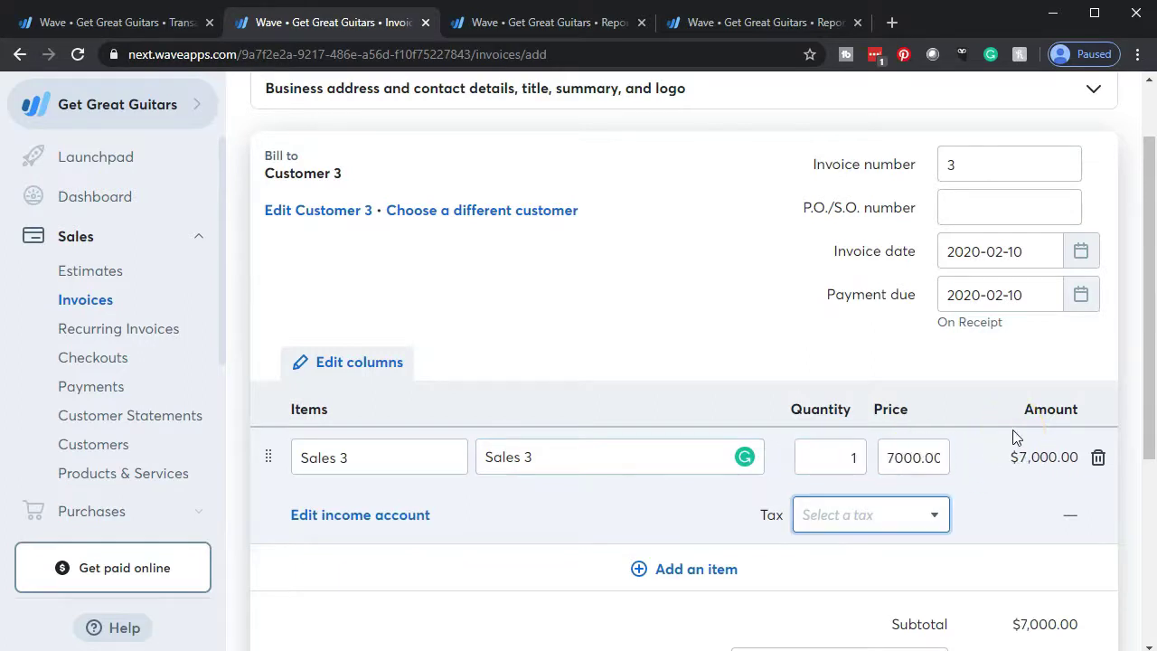
pyautogui.click(140, 25)
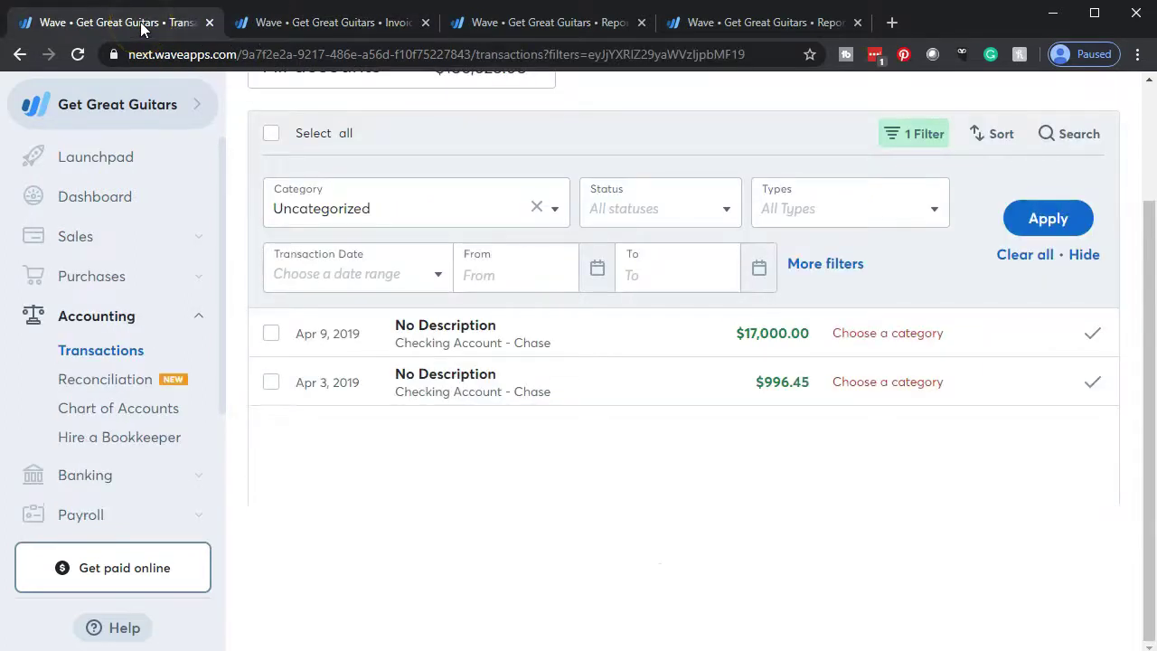
pyautogui.click(291, 25)
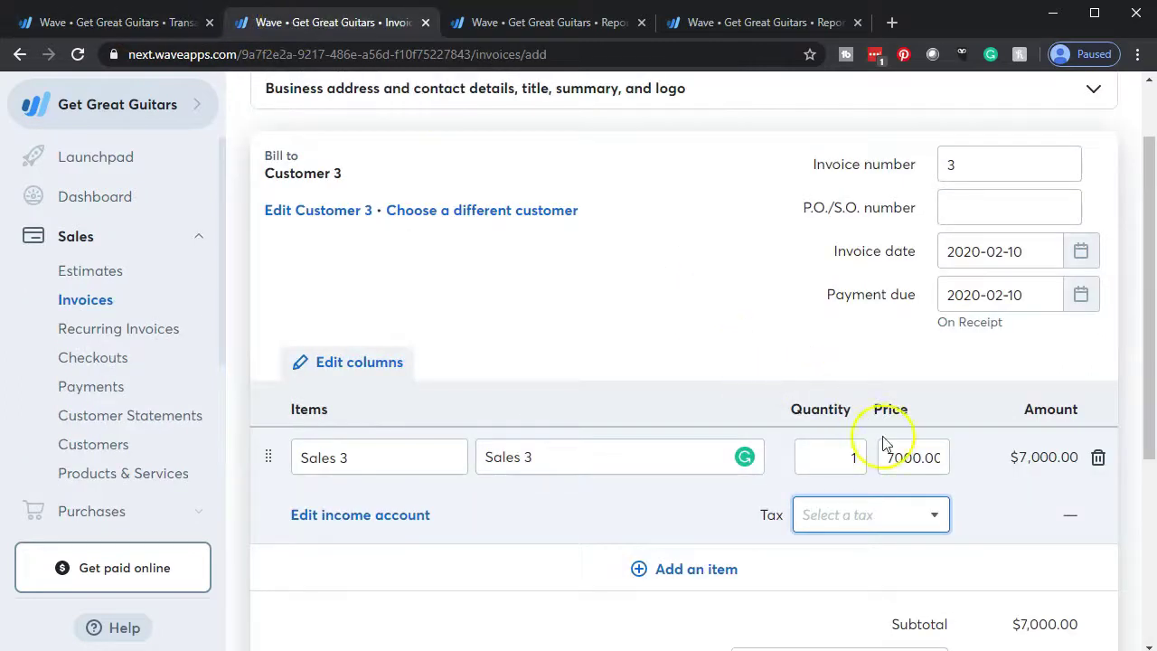
# Step: Save the Customer 3 invoice with the save-and-send option and close the sending form without emailing it
pyautogui.scroll(-1, 1020, 473)
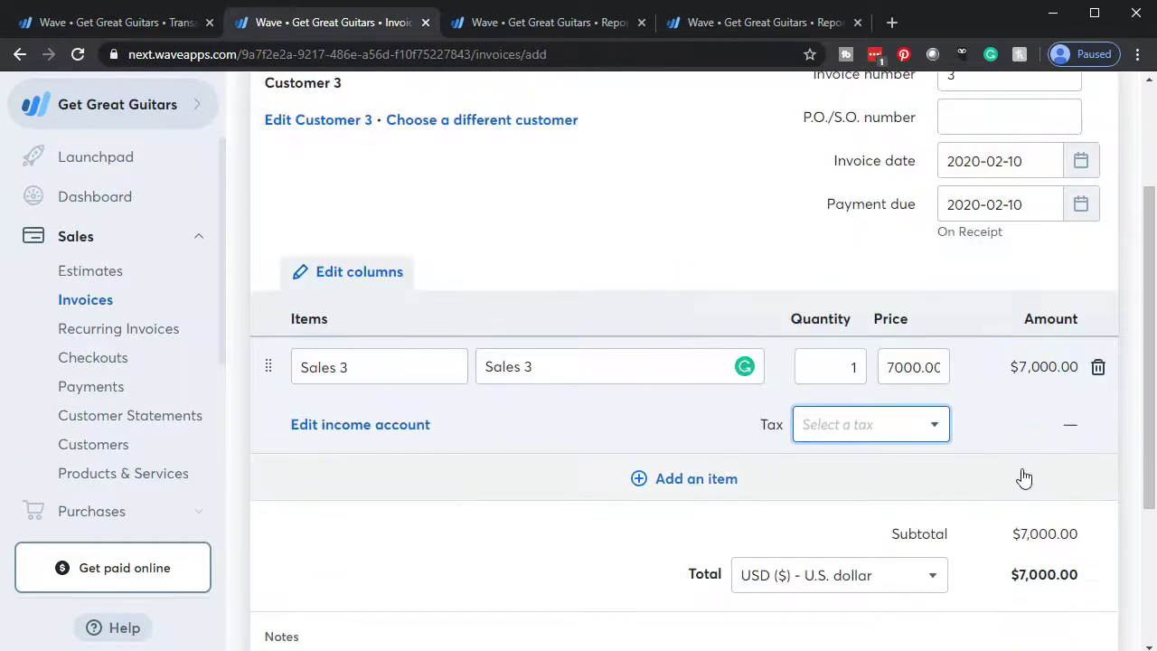
pyautogui.scroll(-3, 1024, 477)
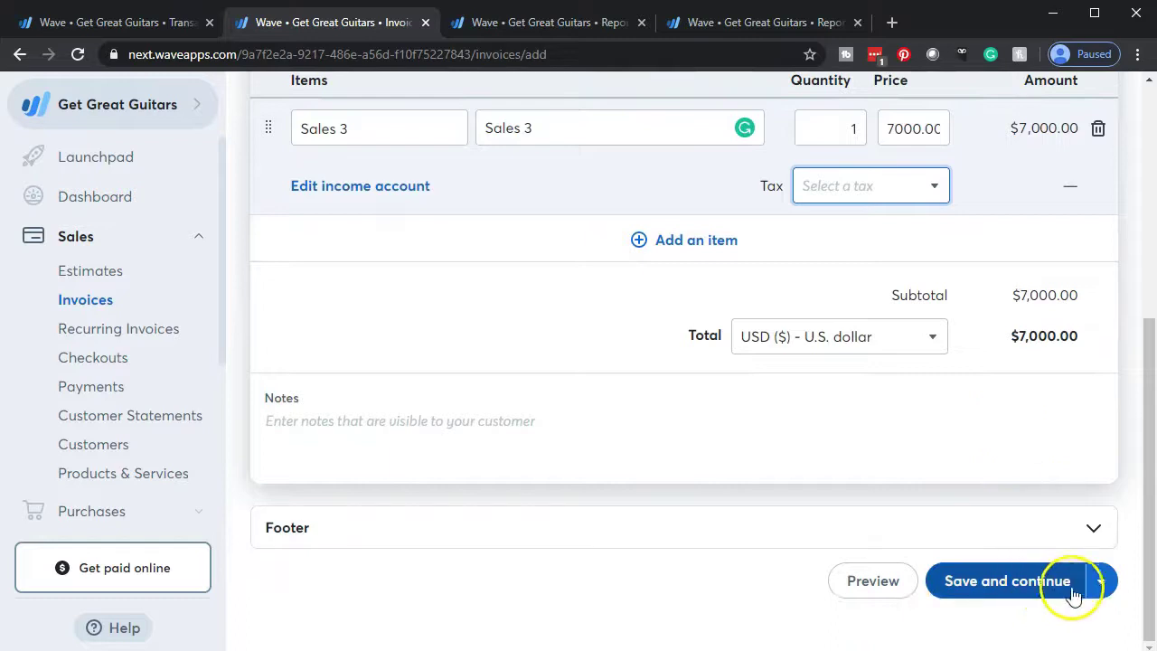
pyautogui.click(1100, 583)
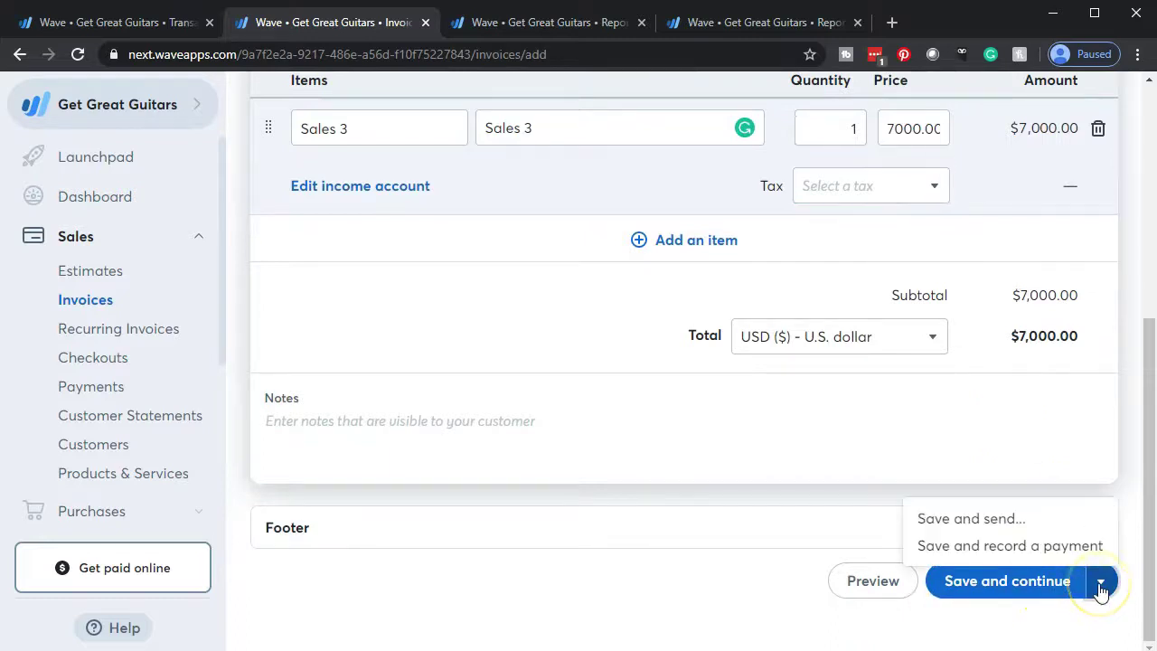
pyautogui.click(990, 520)
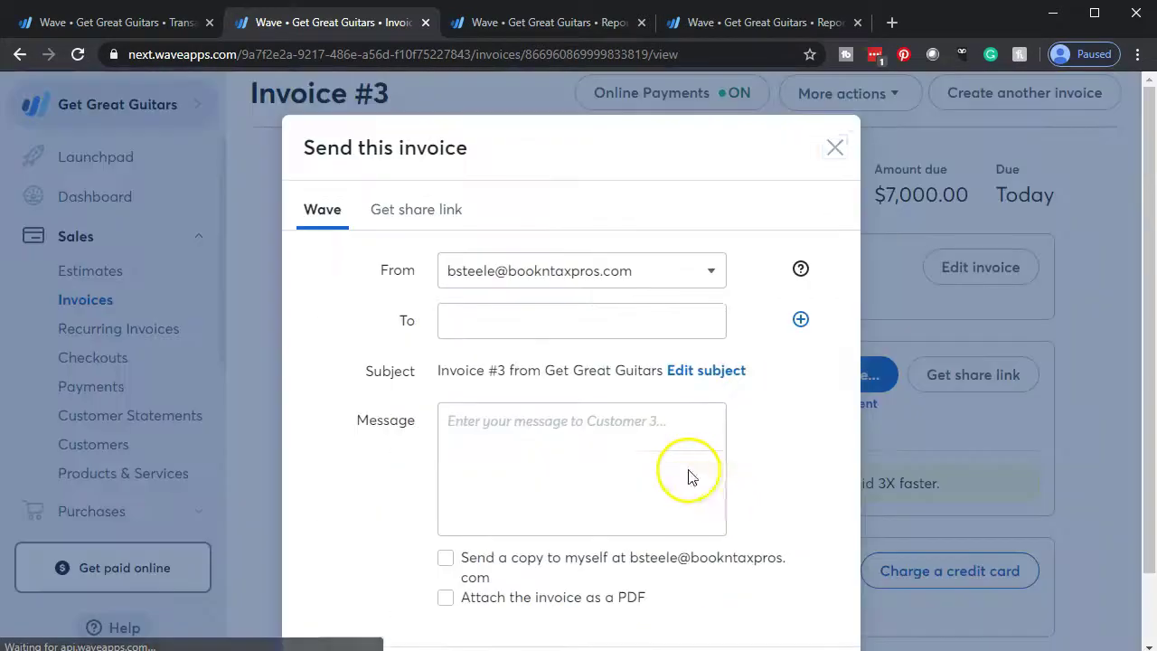
pyautogui.click(833, 148)
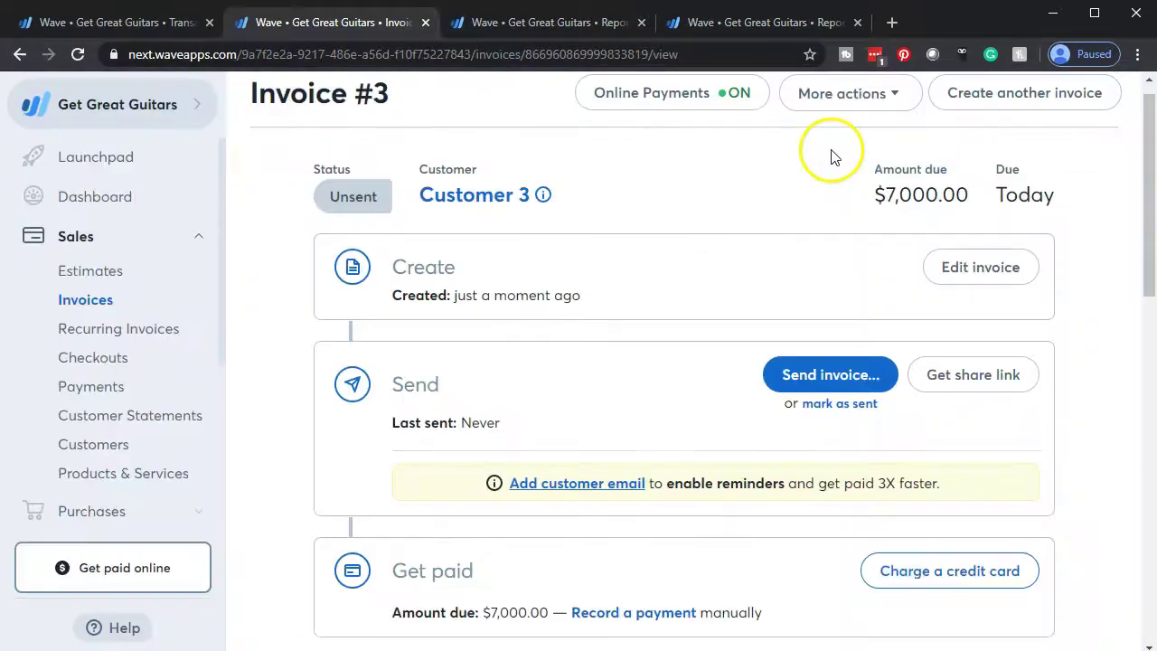
# Step: Switch to the 2019 Balance Sheet, update the report, and examine the Accounts Receivable balance
pyautogui.click(773, 31)
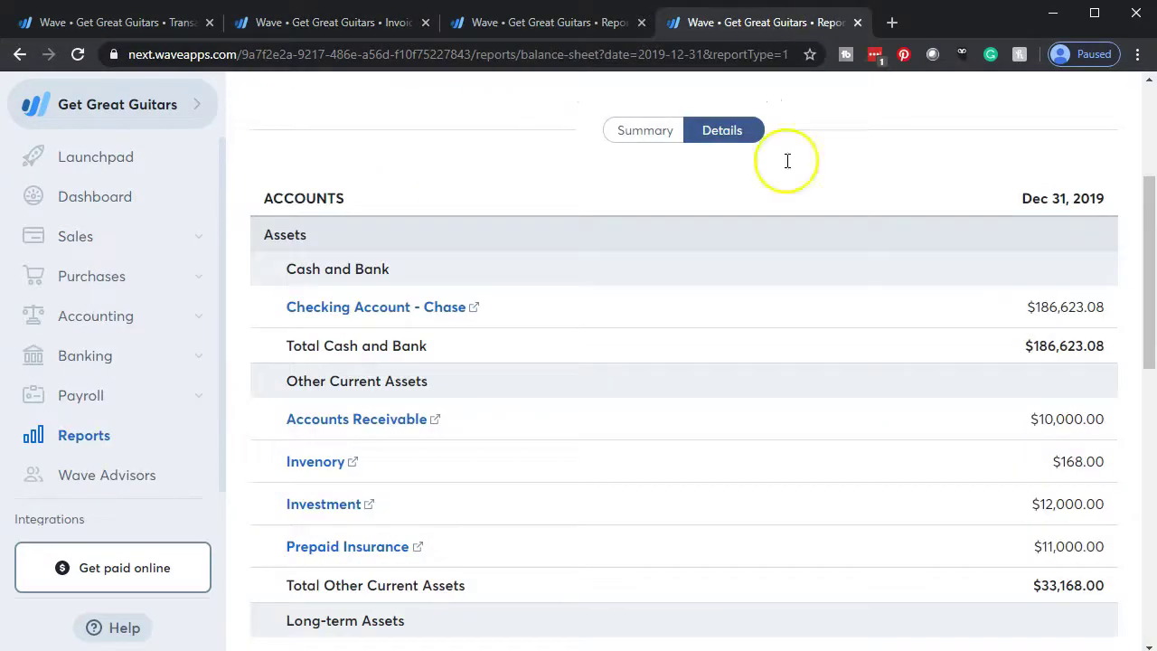
pyautogui.scroll(3, 780, 298)
pyautogui.click(1069, 226)
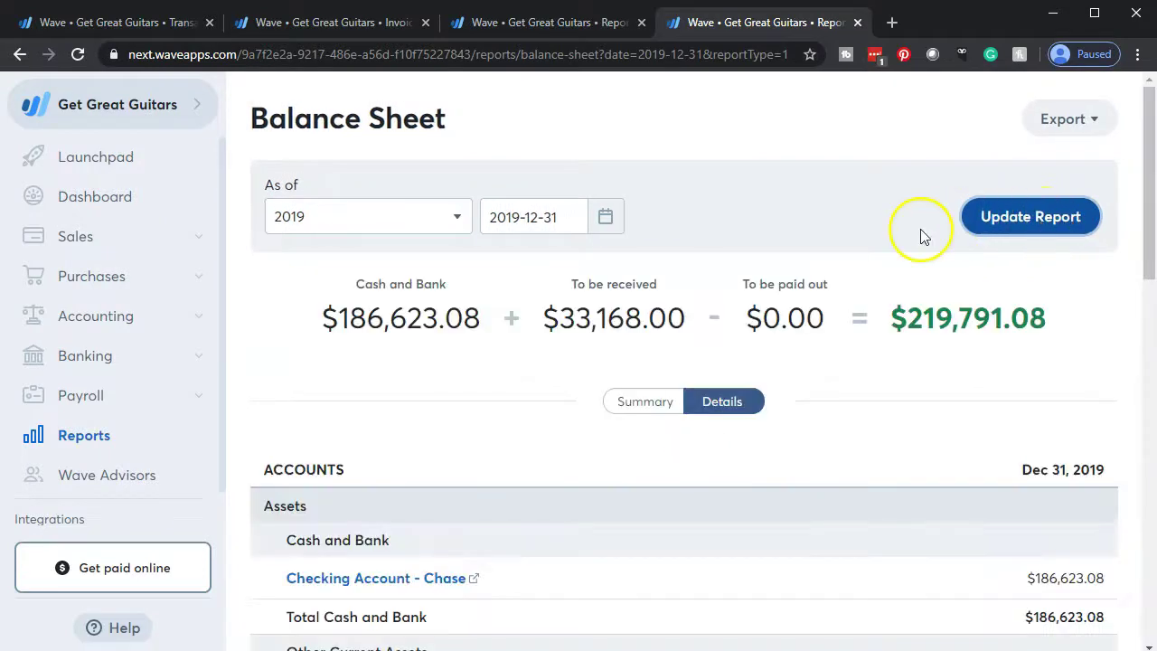
pyautogui.scroll(-4, 922, 235)
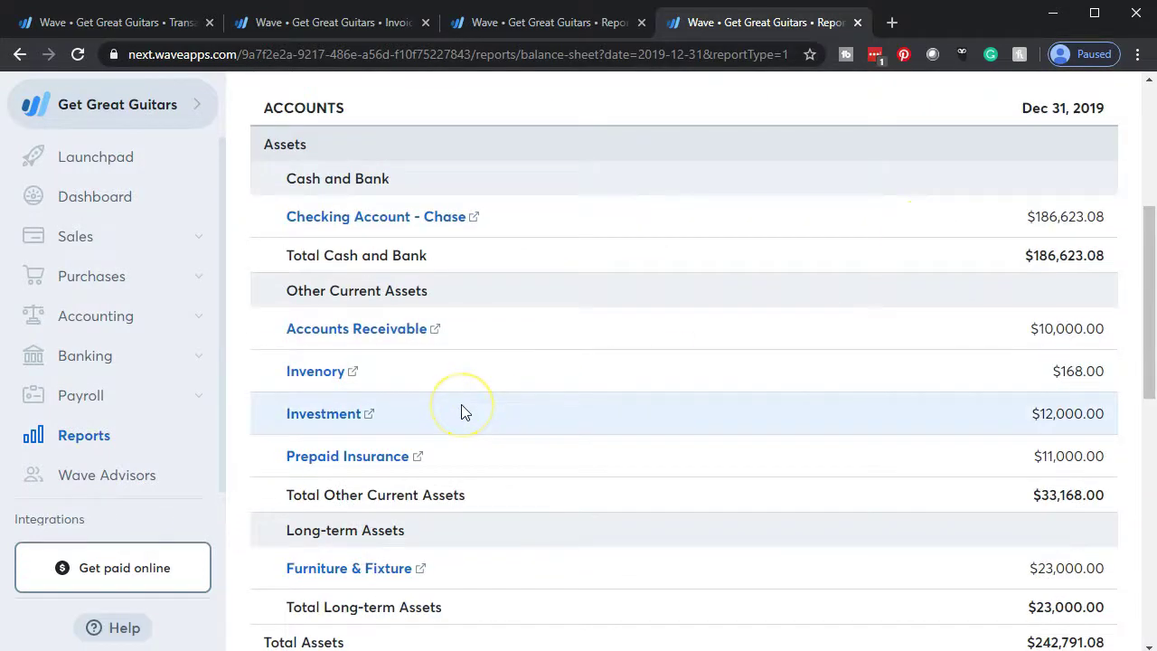
# Step: Mark the Customer 3 invoice as sent and refresh the 2019 Balance Sheet to recheck Accounts Receivable
pyautogui.click(418, 29)
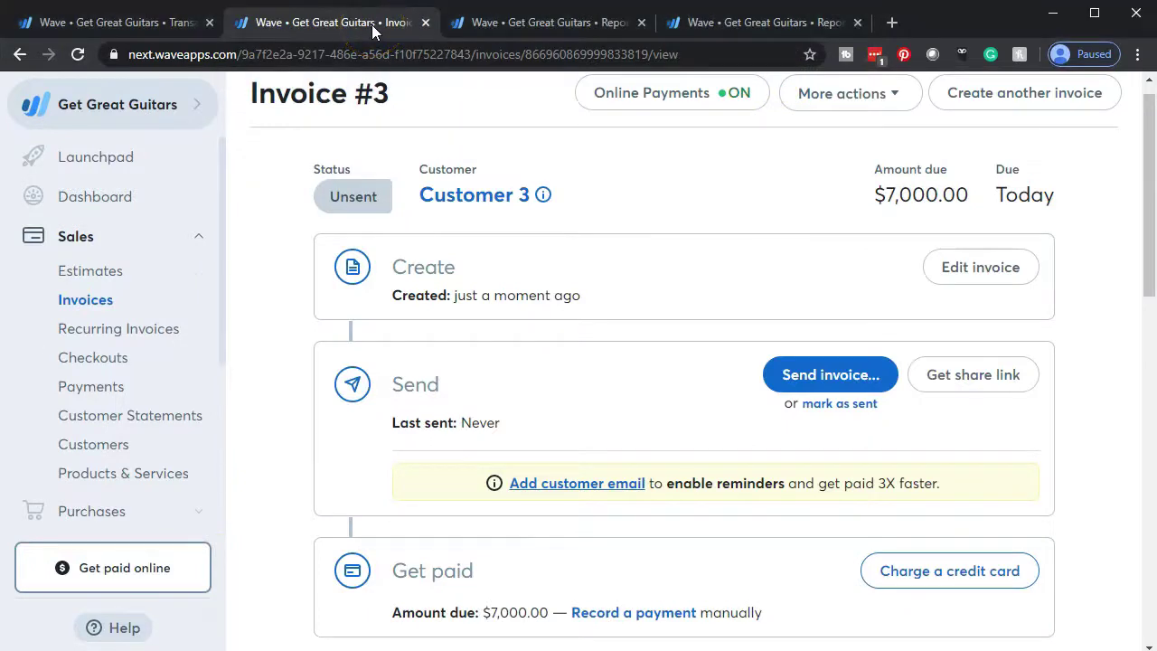
pyautogui.click(836, 404)
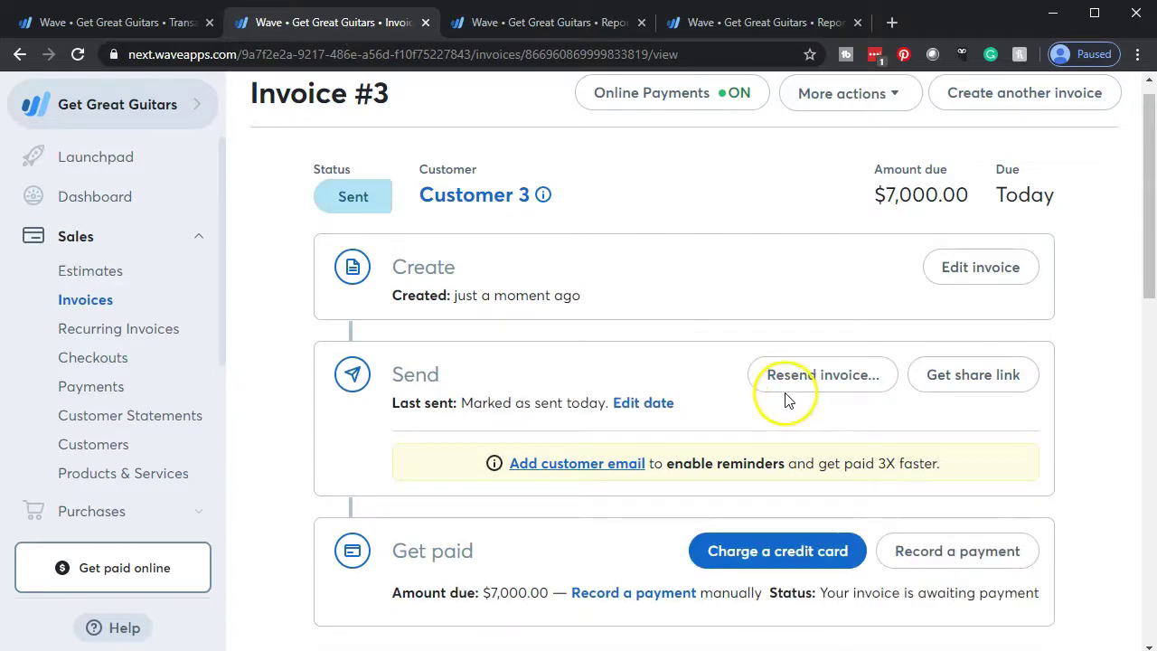
pyautogui.click(749, 30)
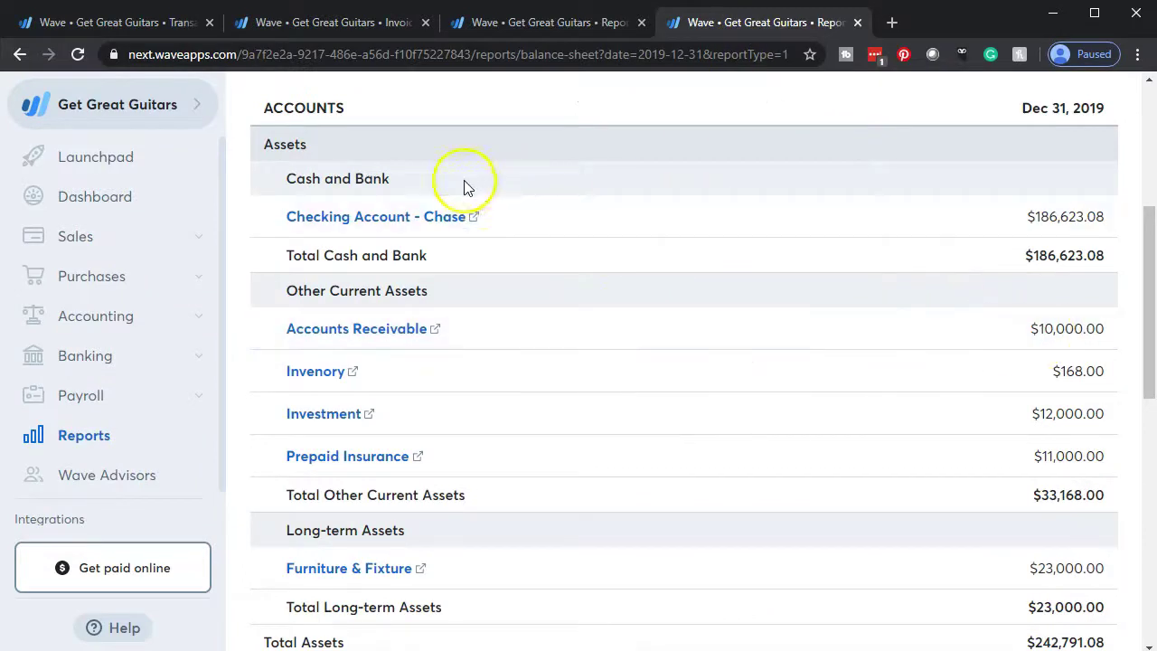
pyautogui.scroll(3, 452, 208)
pyautogui.click(999, 127)
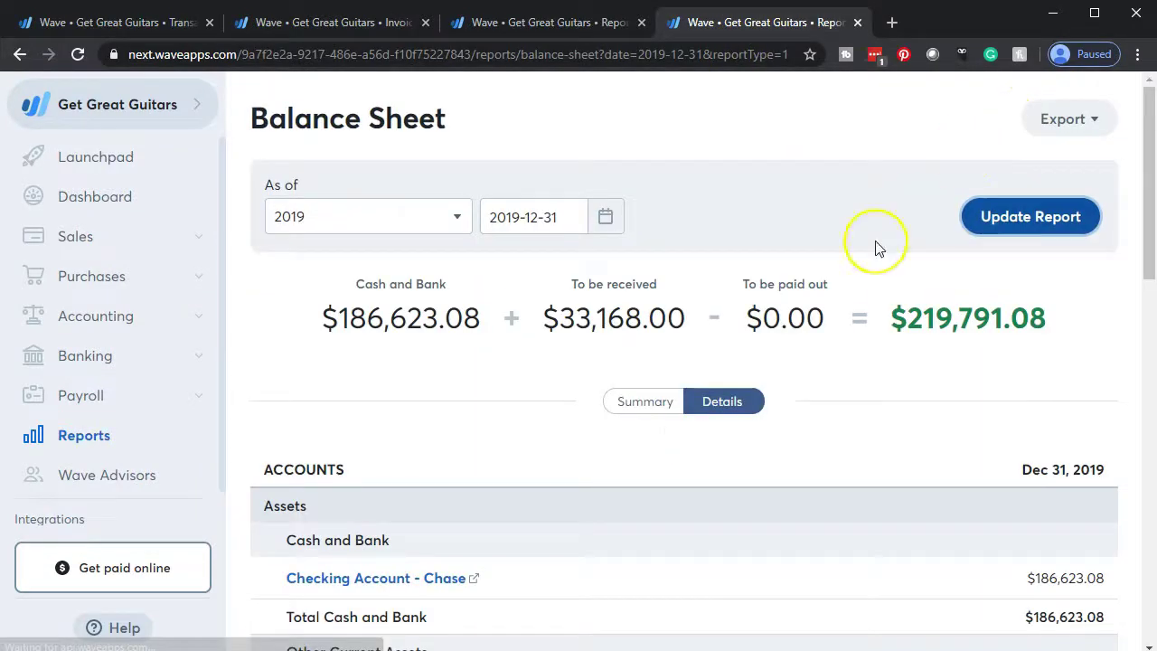
pyautogui.scroll(-3, 840, 267)
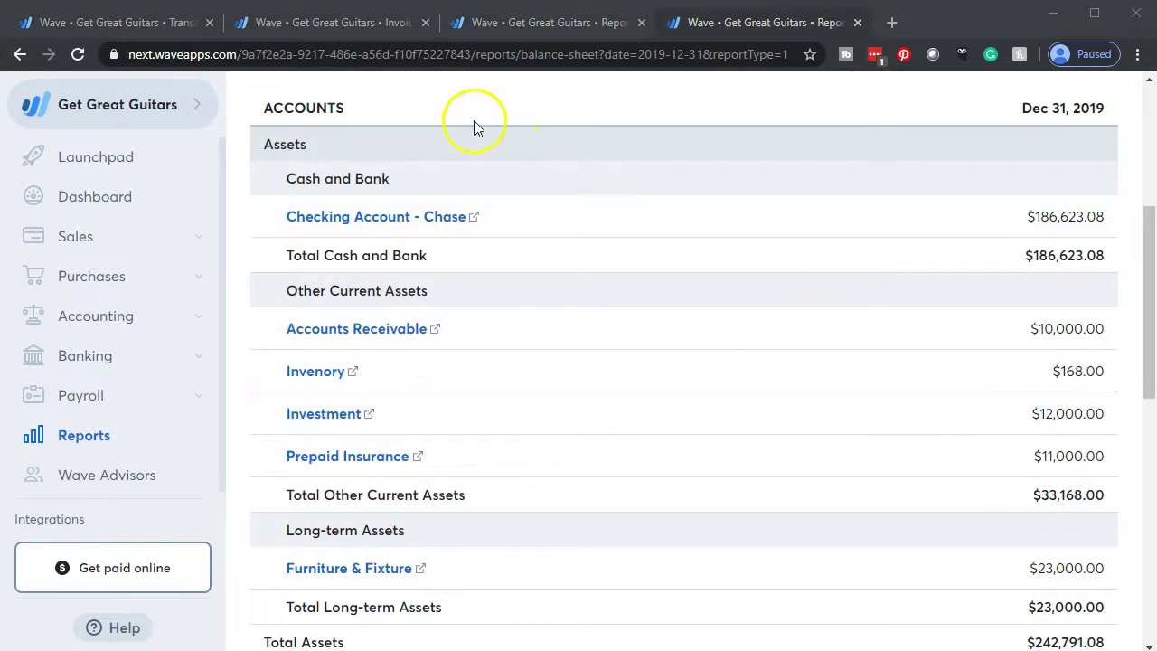
# Step: Edit the Customer 3 invoice to set its invoice date to 2019-04-03, and save it
pyautogui.click(340, 22)
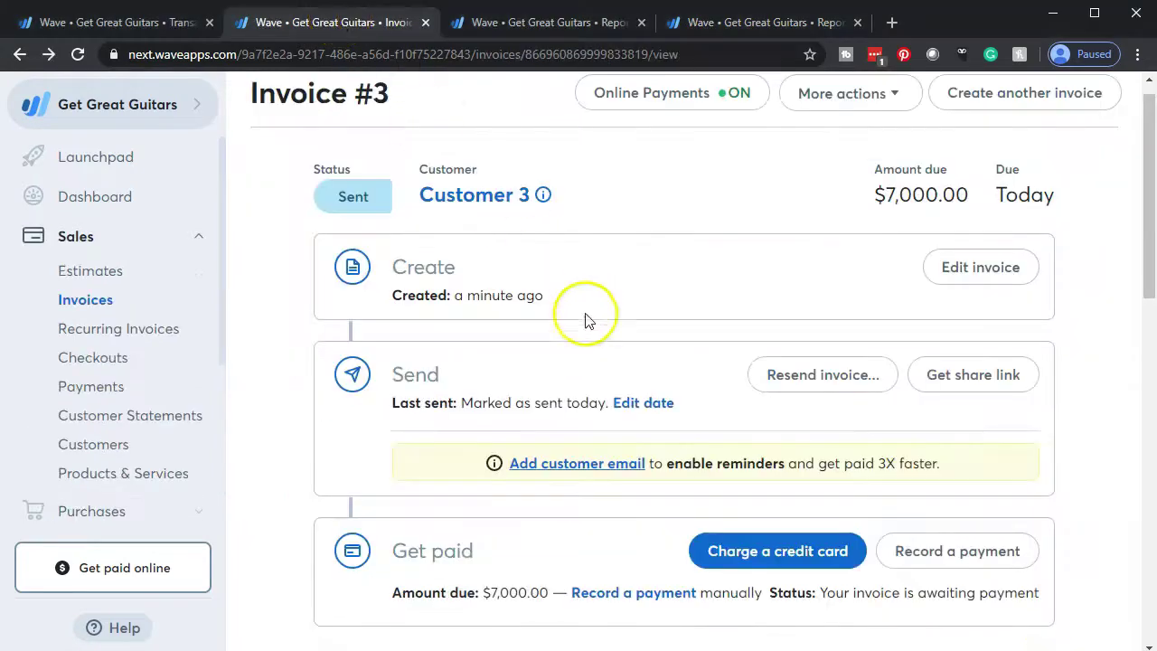
pyautogui.click(931, 271)
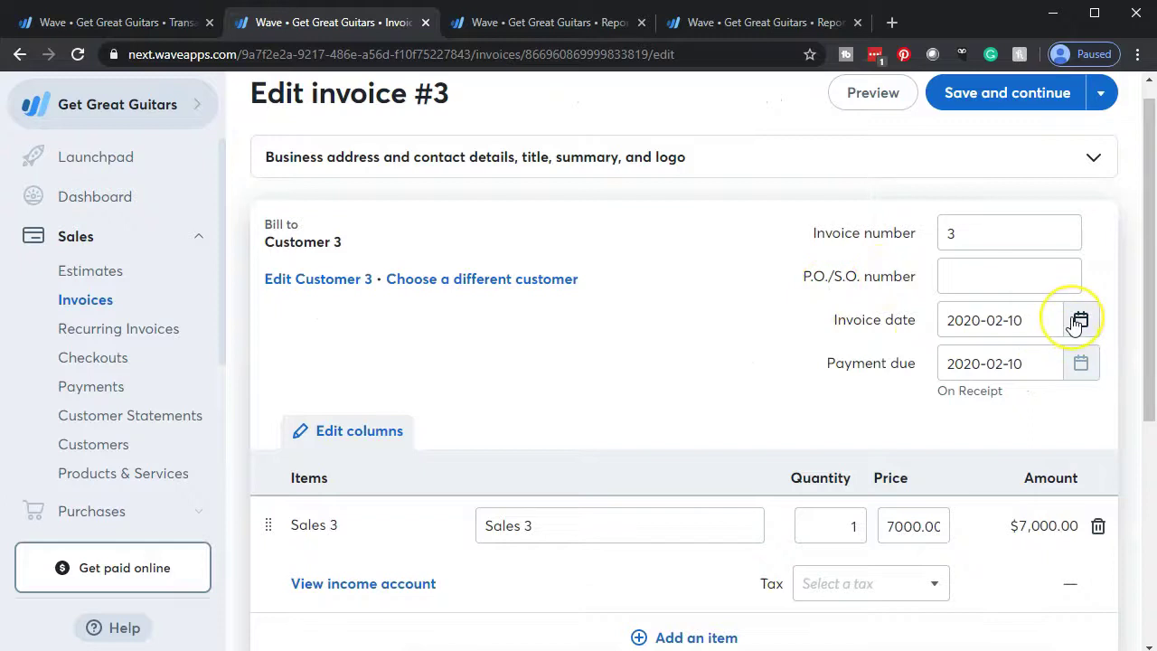
pyautogui.click(1075, 324)
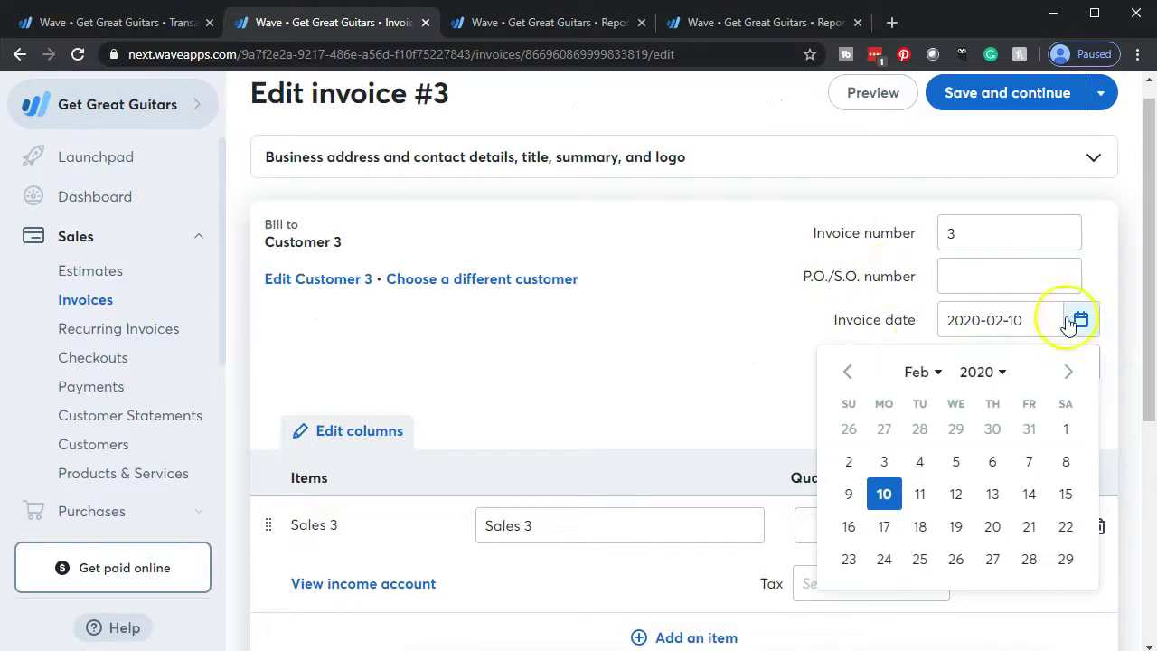
pyautogui.click(850, 372)
pyautogui.click(850, 371)
pyautogui.doubleClick(850, 372)
pyautogui.click(849, 372)
pyautogui.doubleClick(850, 371)
pyautogui.click(849, 372)
pyautogui.click(849, 371)
pyautogui.click(850, 371)
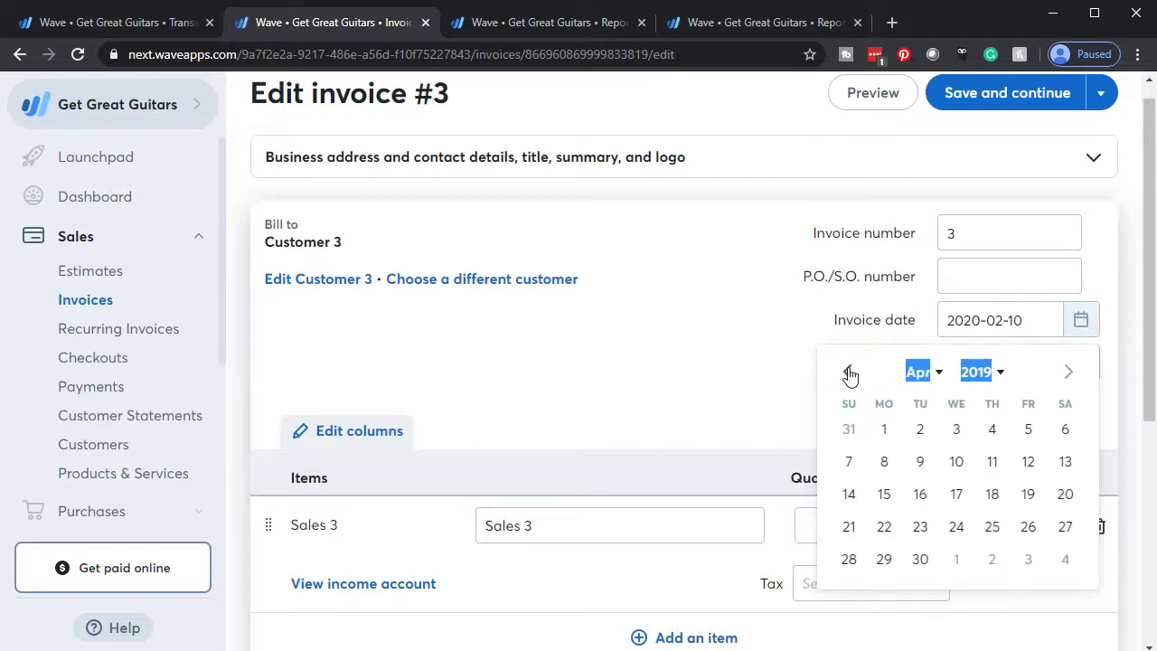
pyautogui.click(850, 372)
pyautogui.click(1067, 372)
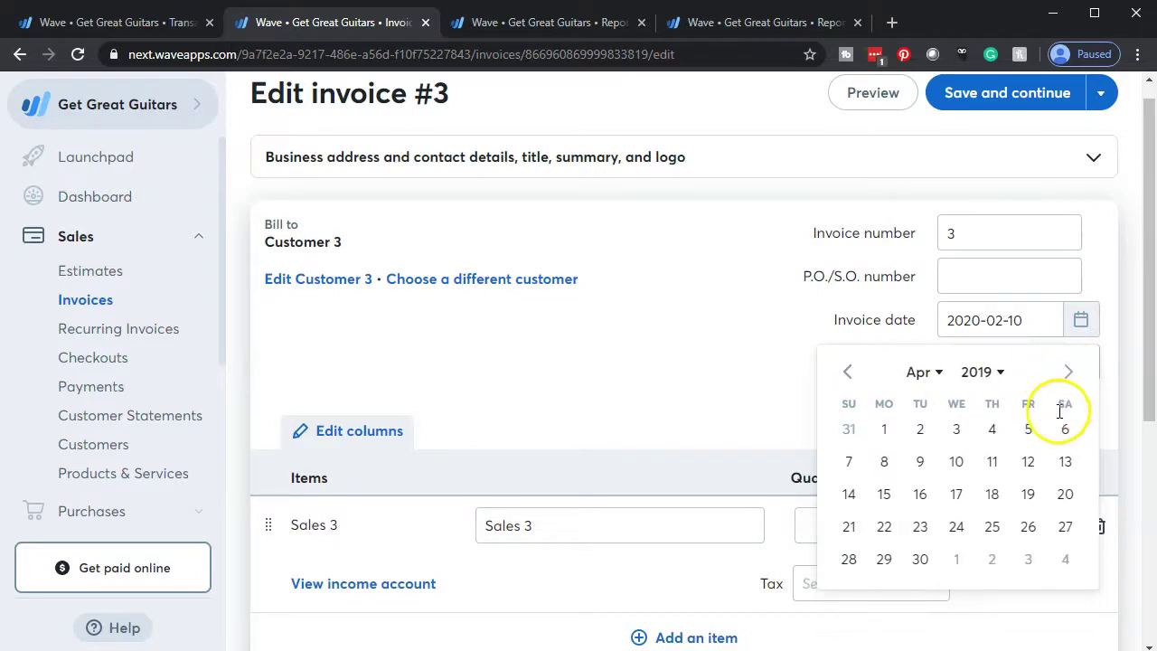
pyautogui.click(956, 431)
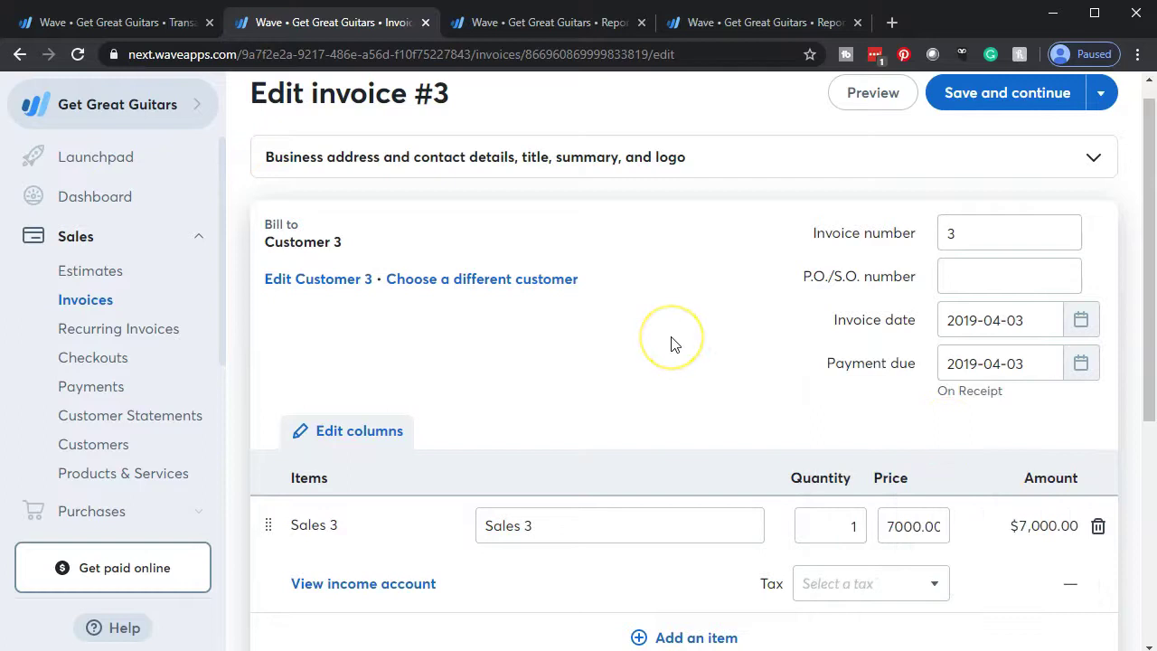
pyautogui.scroll(-4, 672, 344)
pyautogui.scroll(5, 672, 343)
pyautogui.click(1002, 136)
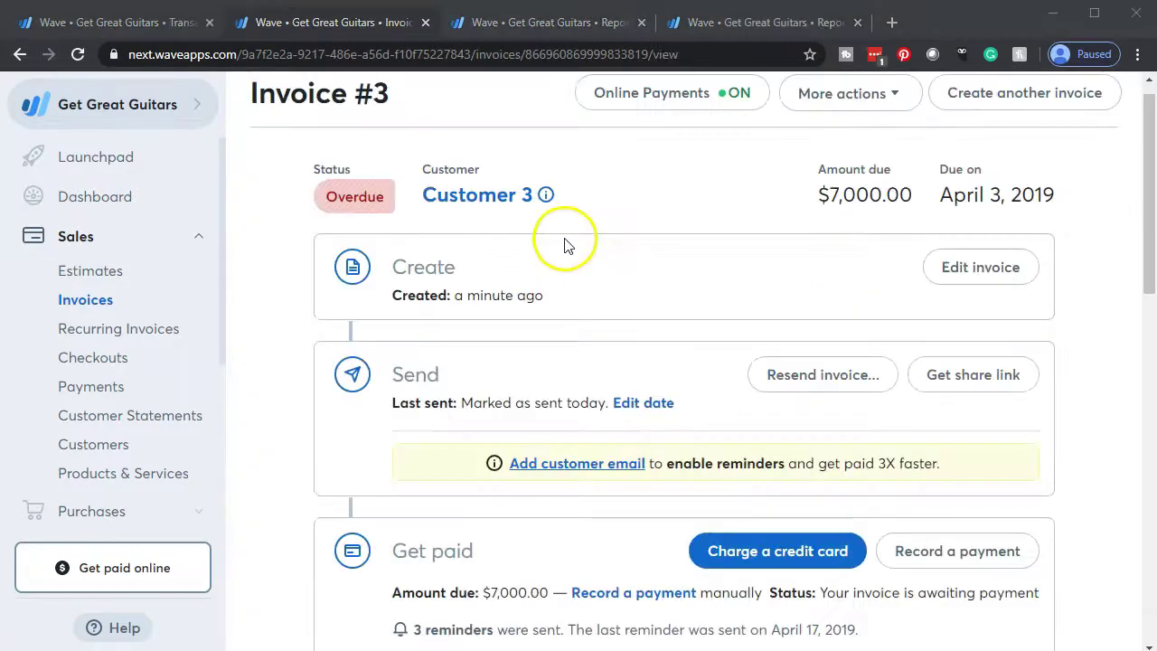
# Step: Return to the 2019 Balance Sheet, update it with the redated invoice, and examine Accounts Receivable
pyautogui.click(730, 13)
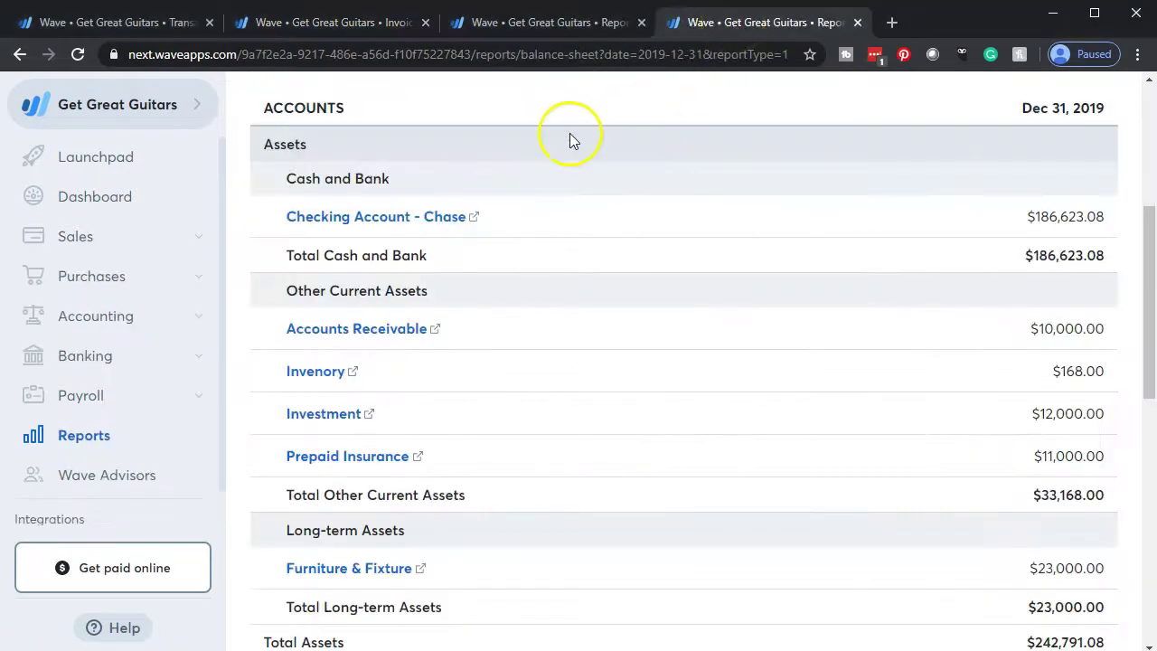
pyautogui.scroll(3, 560, 133)
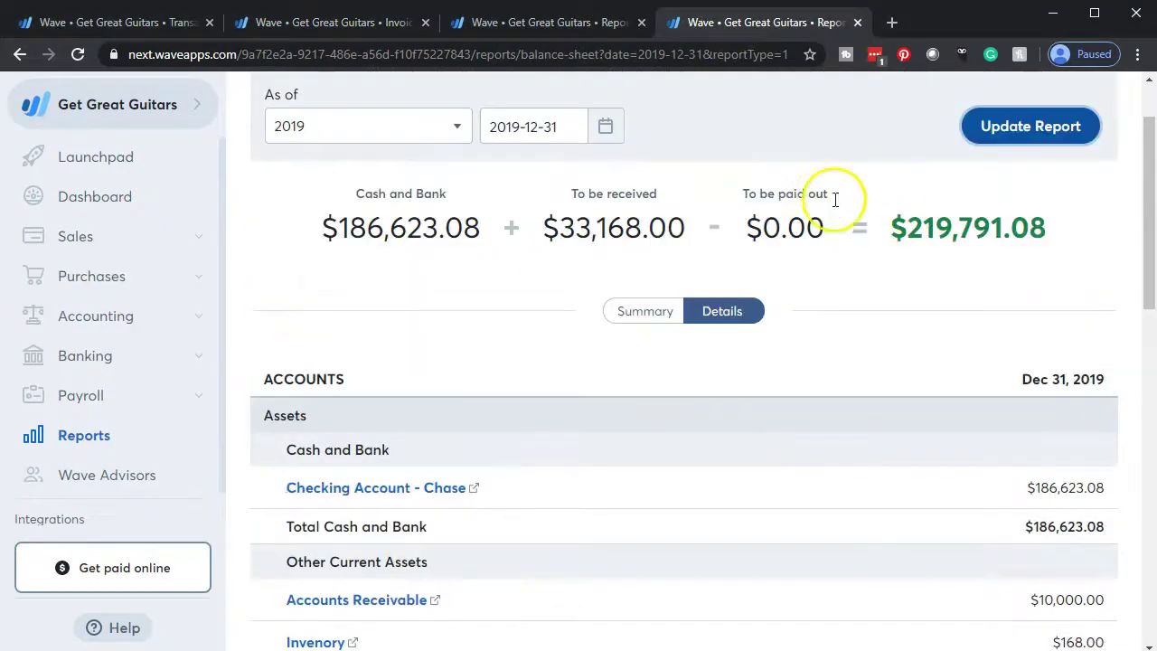
pyautogui.click(1011, 140)
pyautogui.scroll(-4, 908, 265)
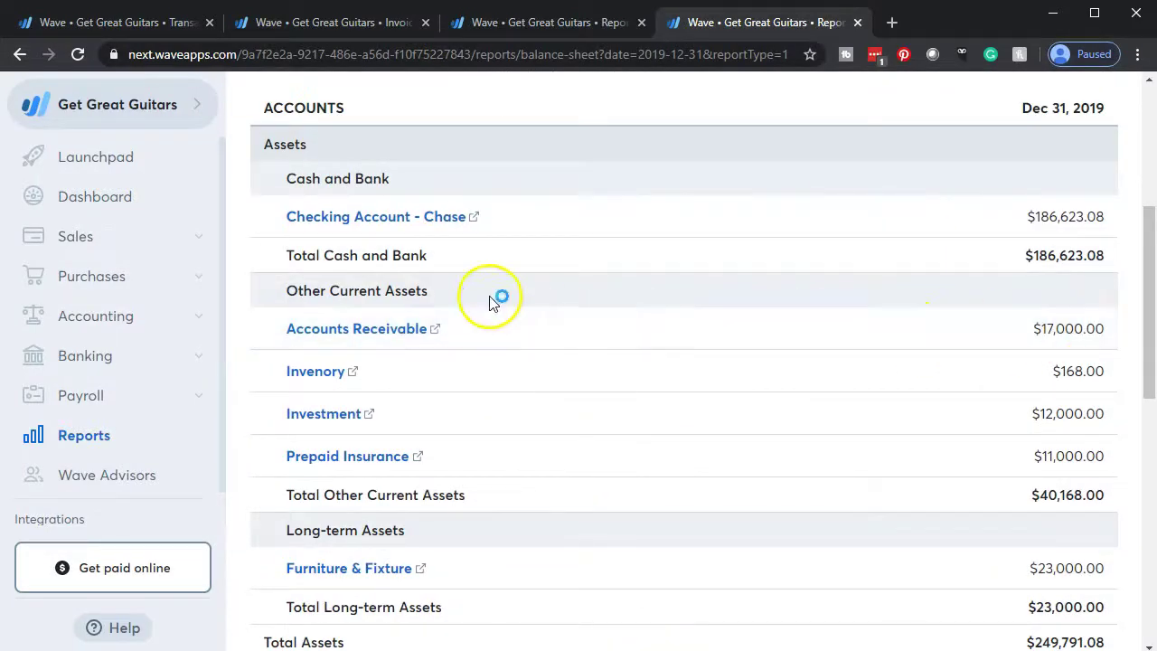
# Step: Open the Accounts Receivable transactions behind the Balance Sheet figure, examine the customer entries, and close that report
pyautogui.click(391, 331)
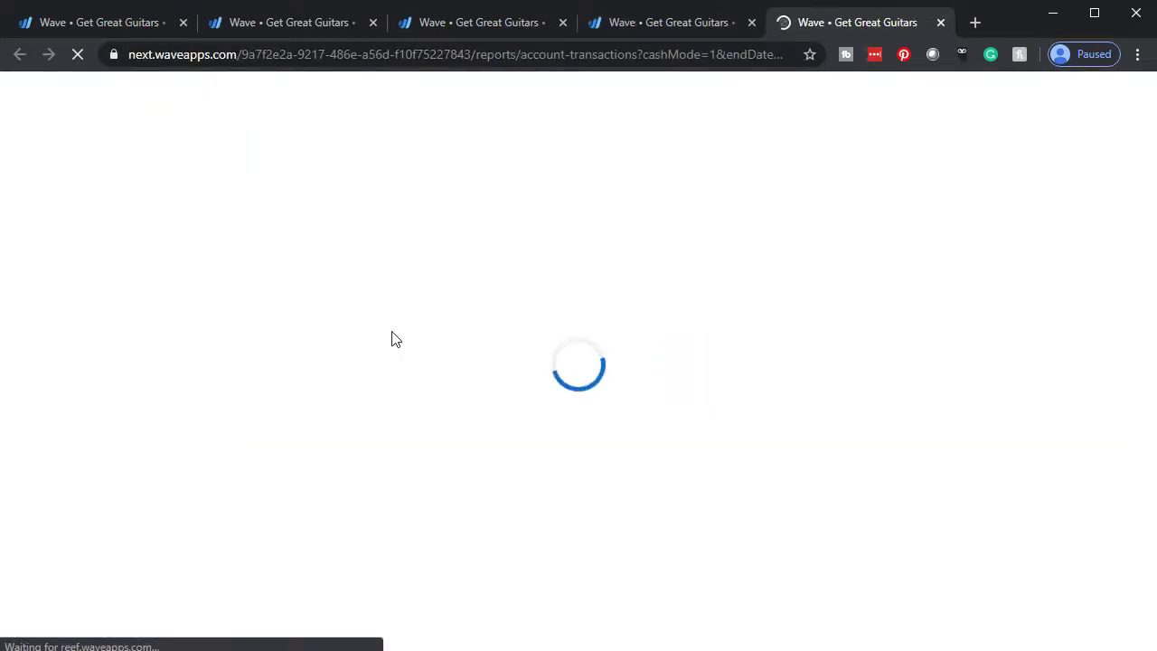
pyautogui.click(440, 341)
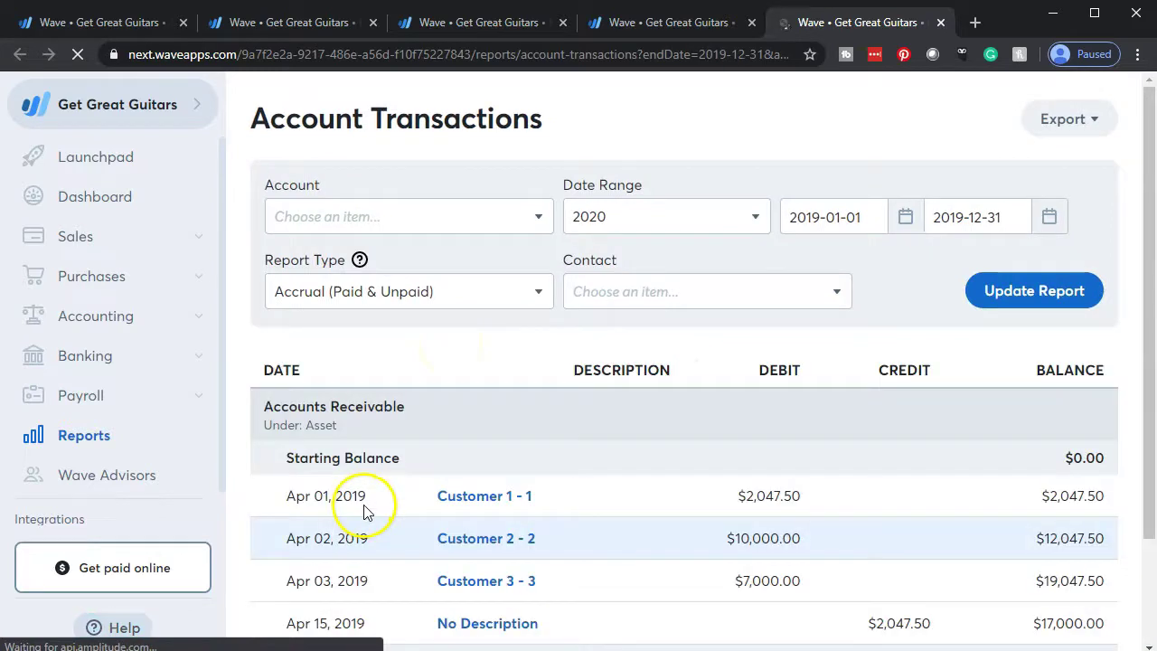
pyautogui.scroll(-2, 498, 457)
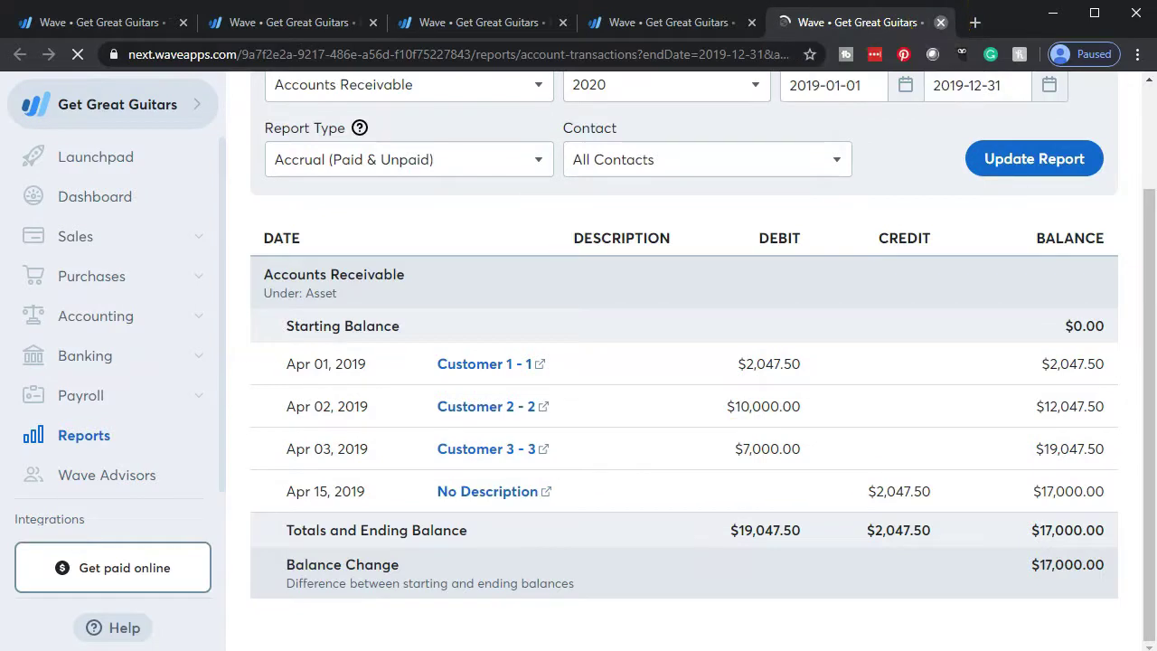
pyautogui.click(940, 22)
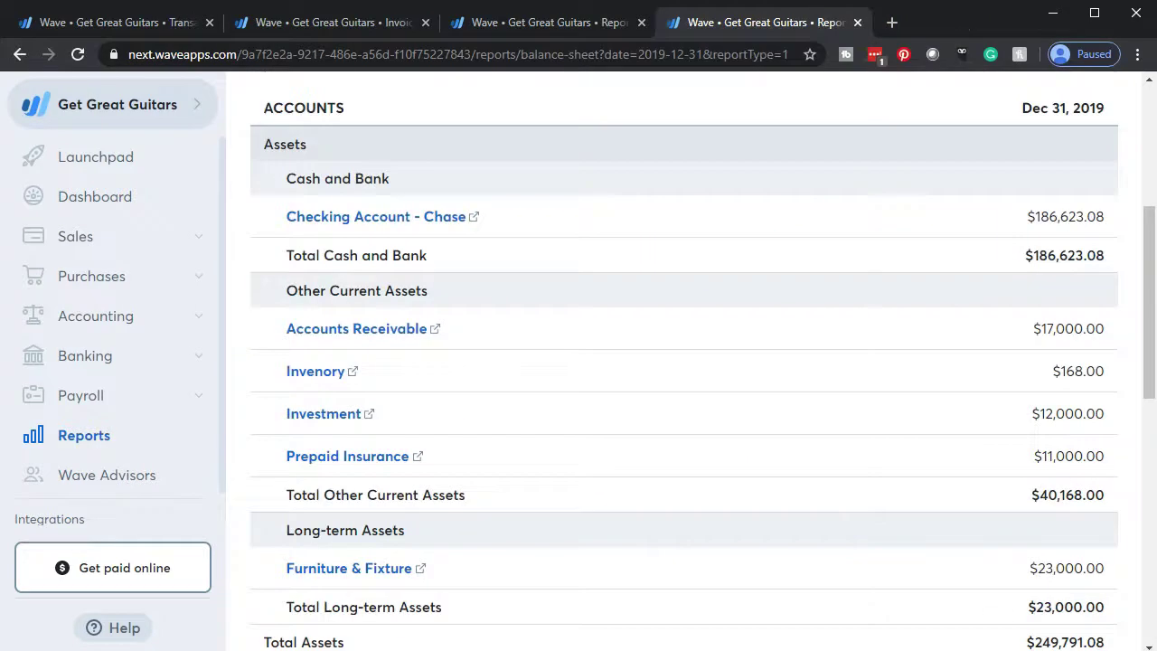
# Step: Return to the uncategorized transactions, open the Apr 9, 2019 deposit of $17,000.00, and split it into two category lines
pyautogui.click(143, 22)
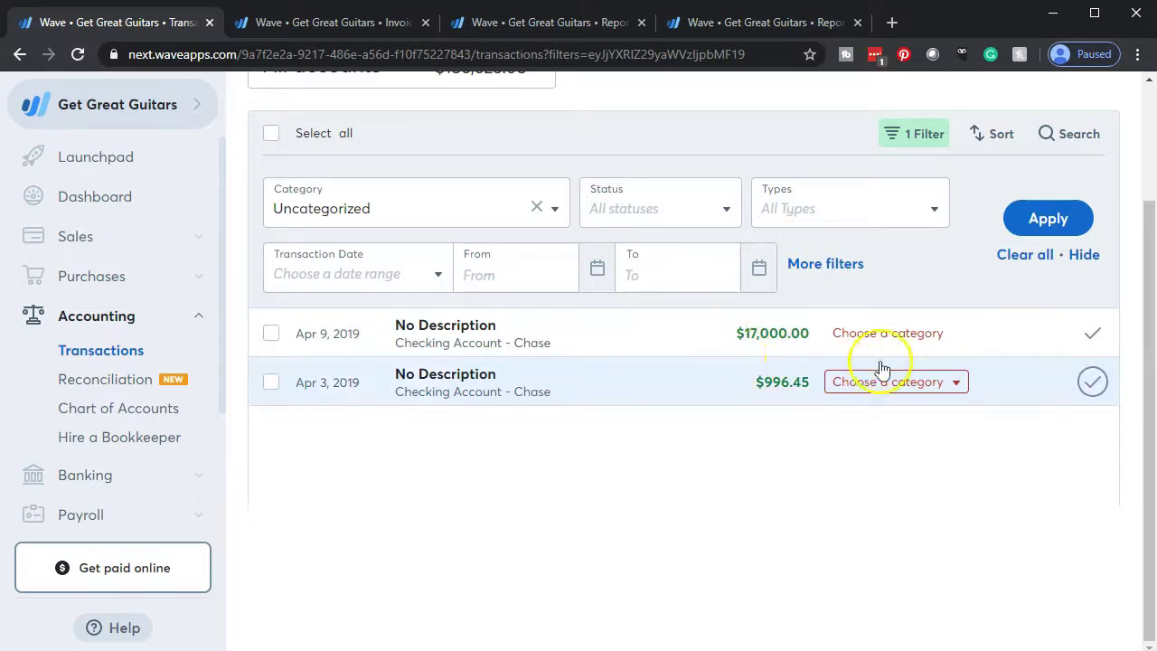
pyautogui.click(599, 338)
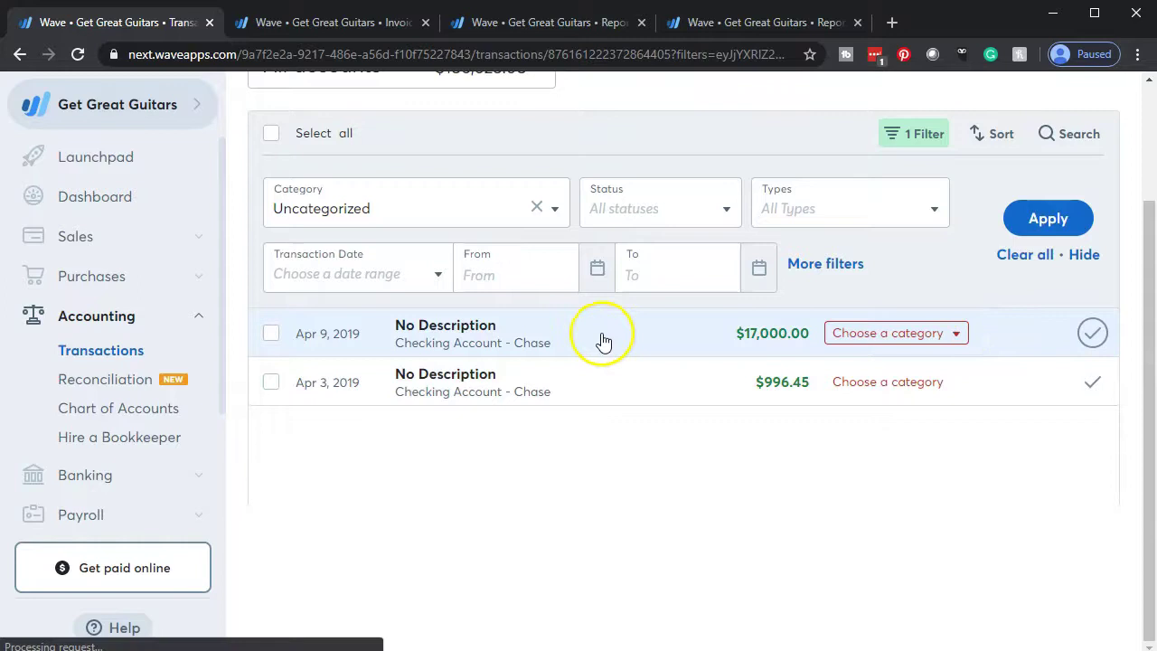
pyautogui.scroll(-1, 904, 401)
pyautogui.scroll(1, 901, 406)
pyautogui.scroll(-2, 943, 402)
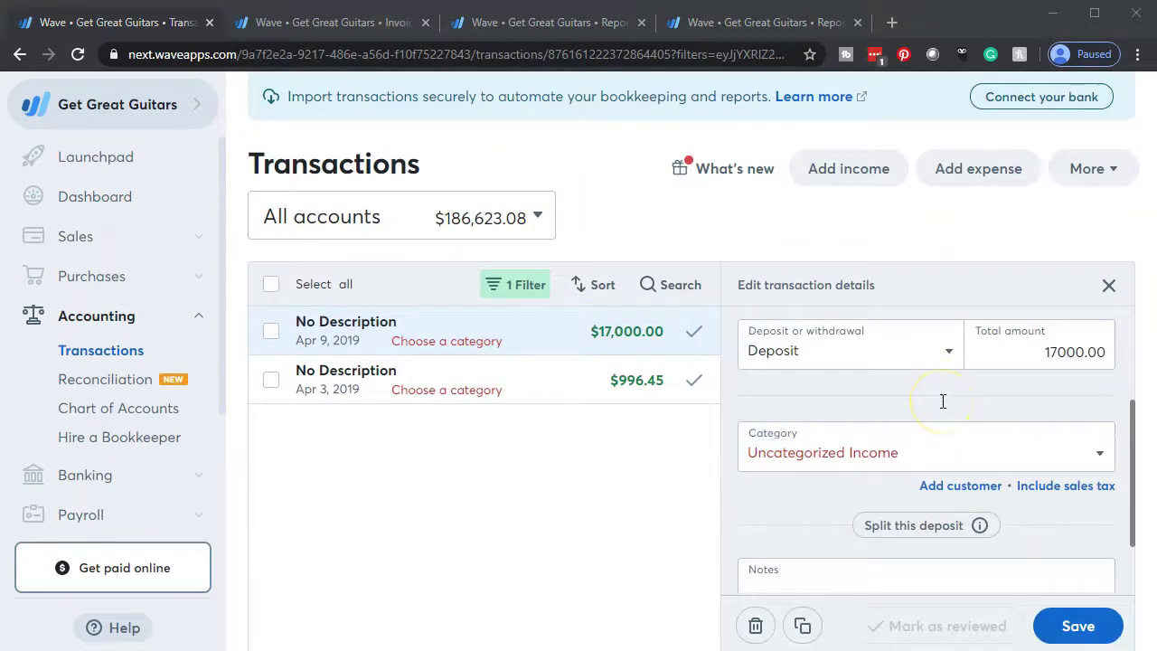
pyautogui.scroll(-1, 943, 401)
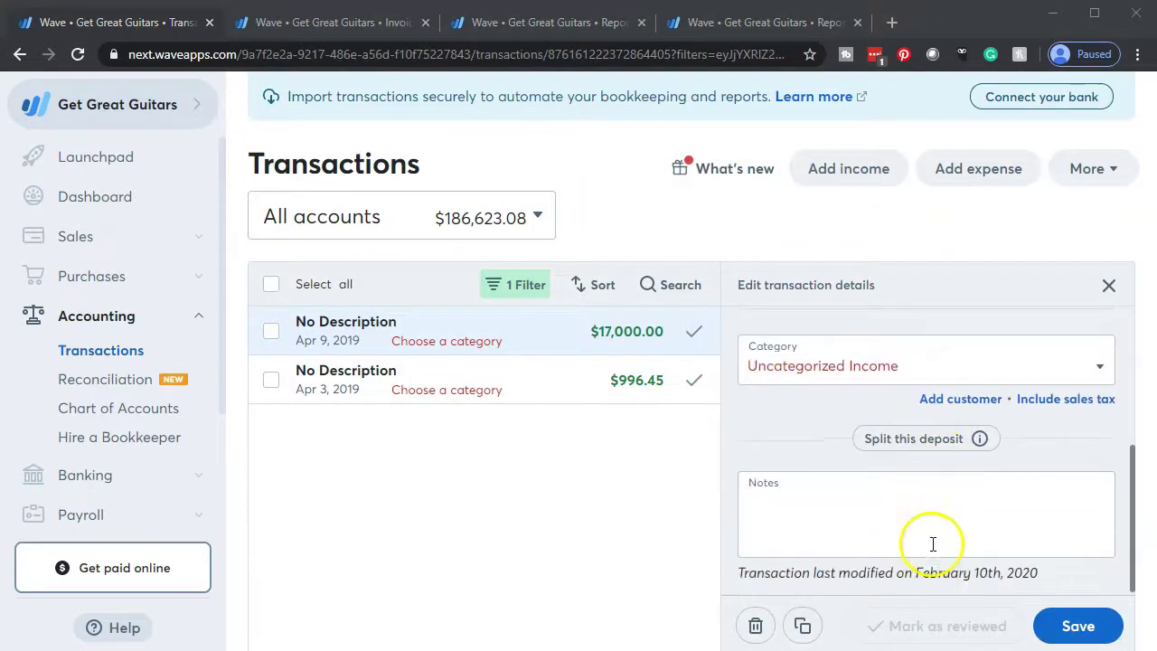
pyautogui.click(910, 449)
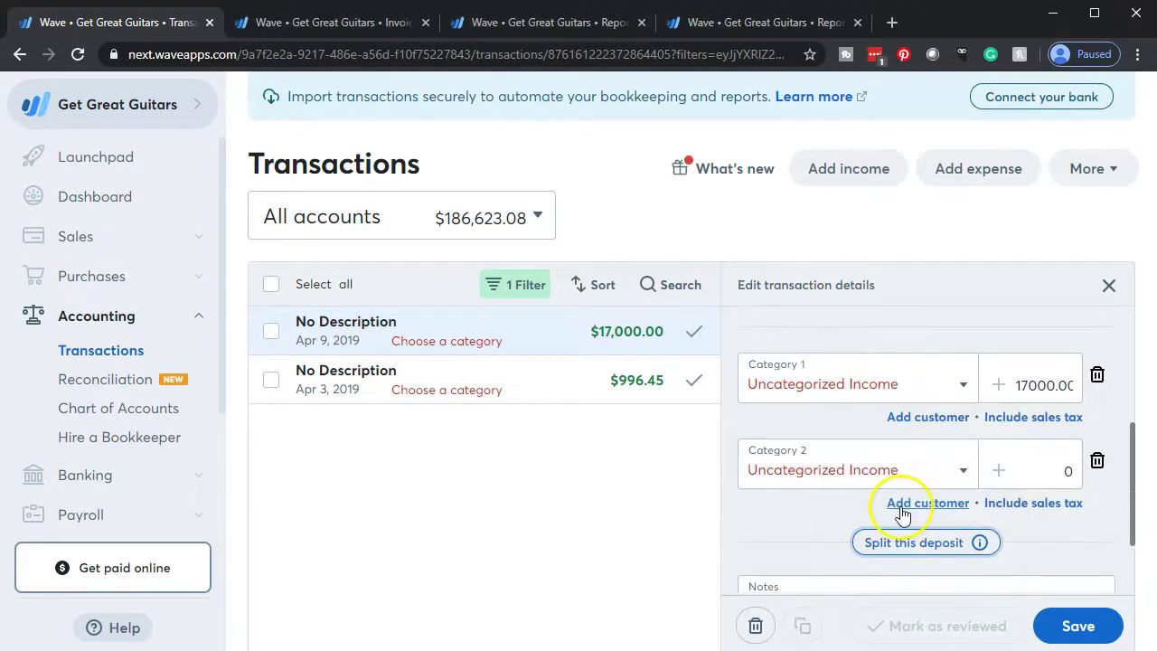
# Step: Categorize the deposit's first split line as payment received for Invoice #2 from Customer 2
pyautogui.click(966, 389)
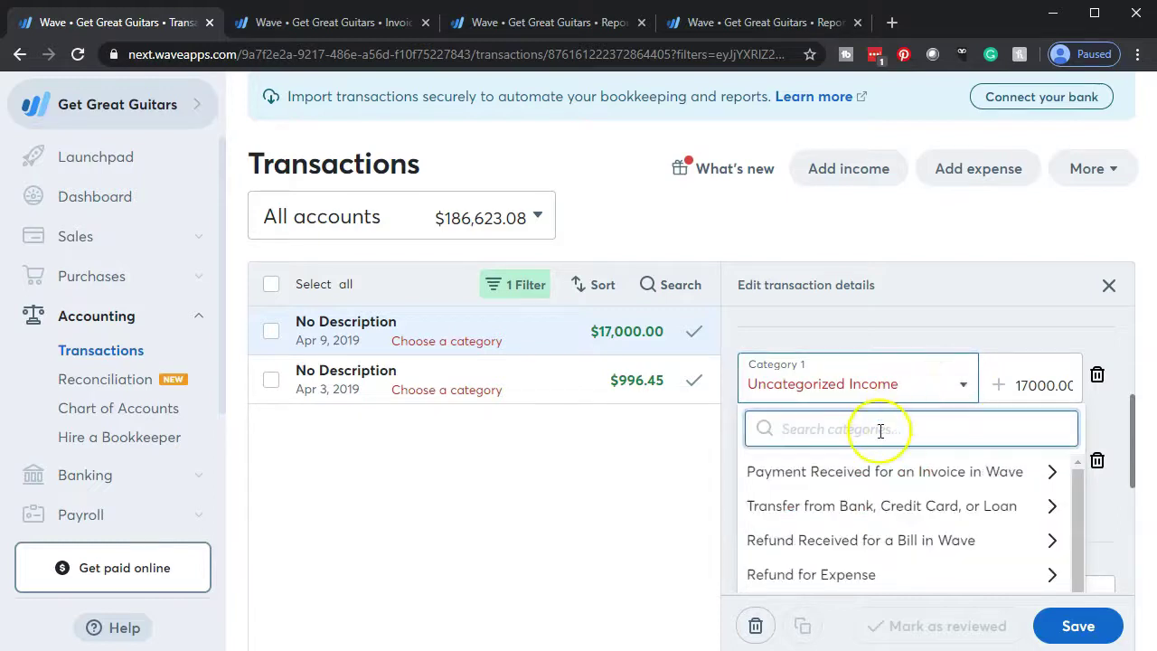
pyautogui.click(861, 486)
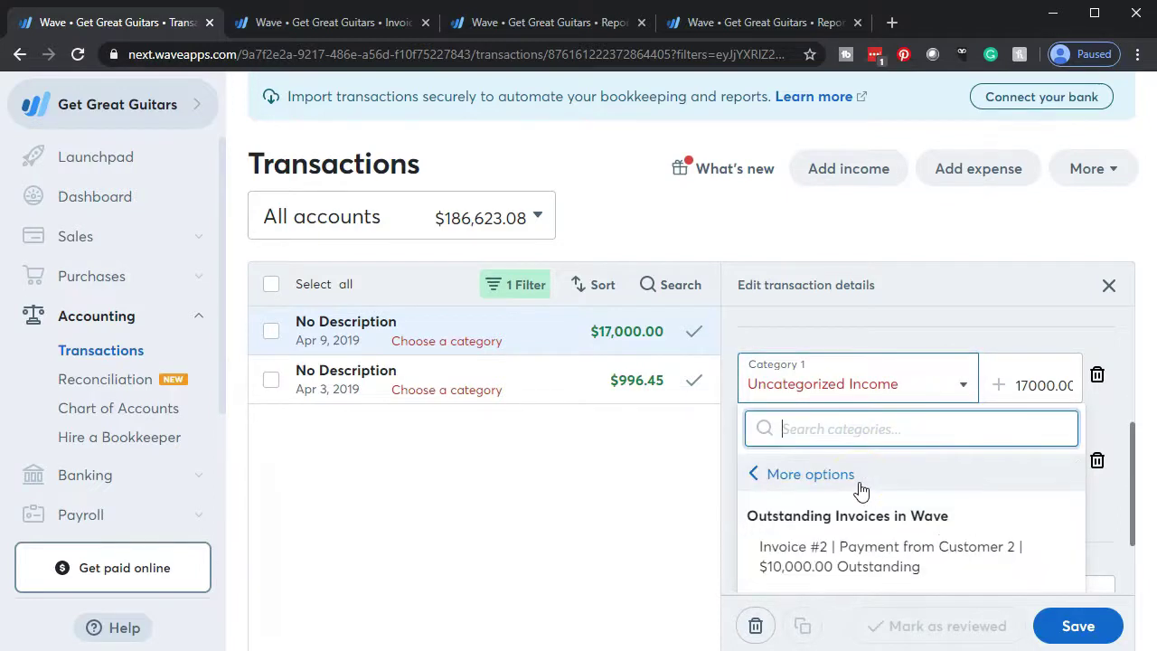
pyautogui.scroll(-1, 861, 489)
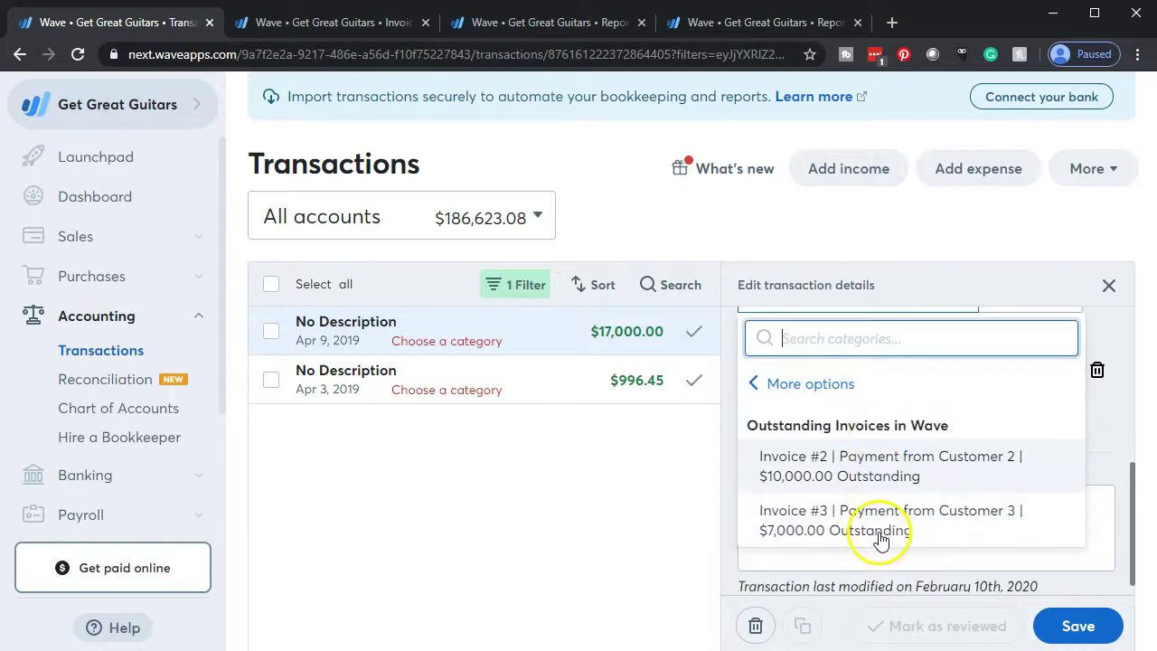
pyautogui.click(858, 483)
# Step: Categorize the deposit's second split line as payment received for Invoice #3 from Customer 3
pyautogui.click(956, 421)
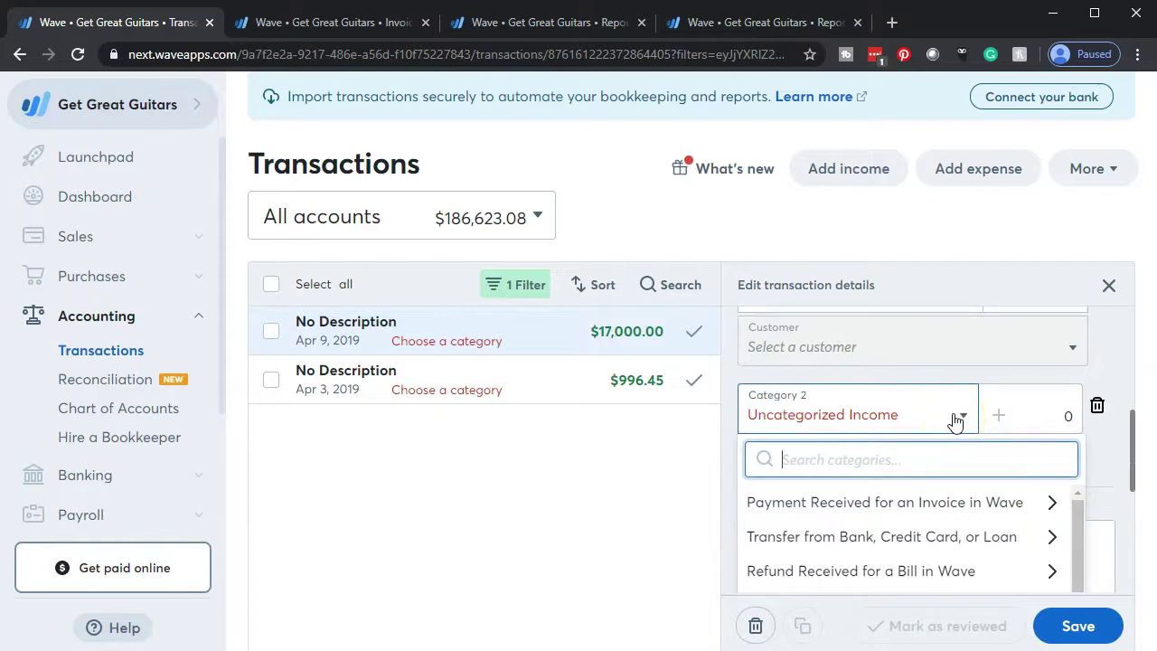
pyautogui.click(945, 502)
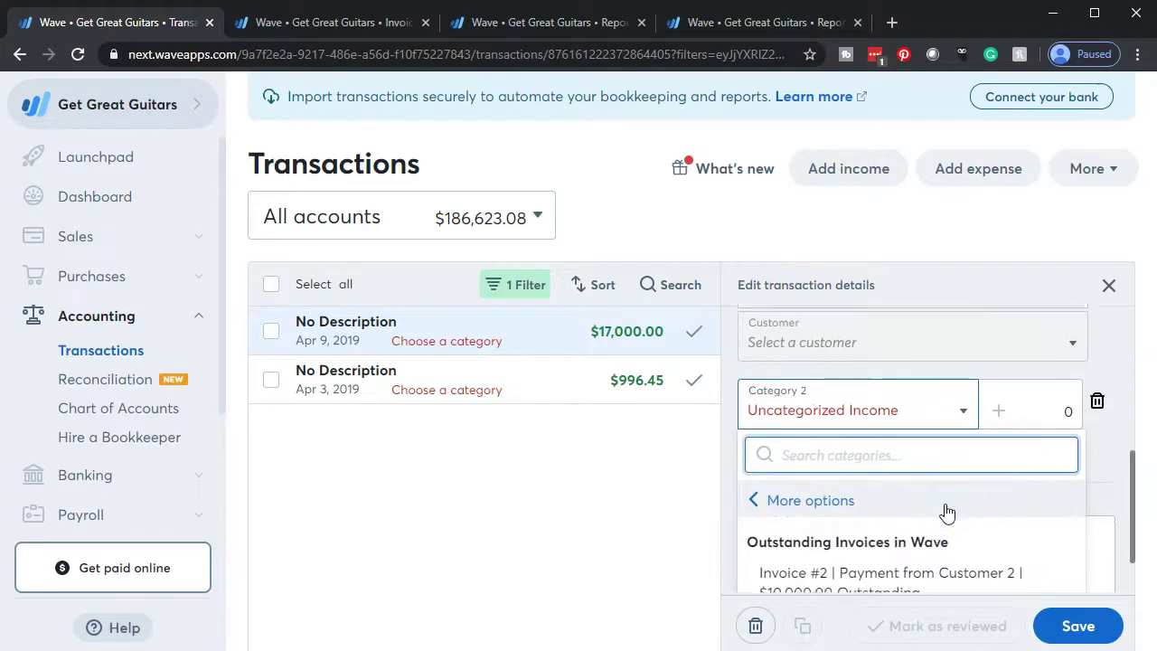
pyautogui.scroll(-1, 947, 512)
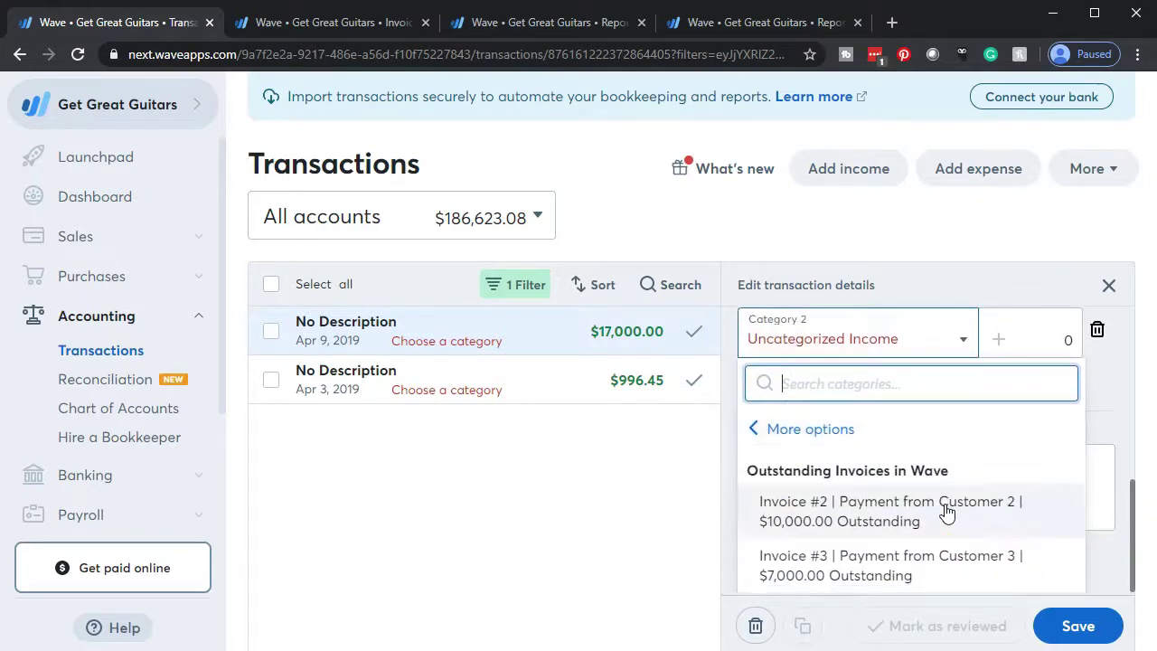
pyautogui.click(933, 569)
# Step: Set the split amounts to 10000 for the Invoice #2 line and 7000 for the Invoice #3 line
pyautogui.scroll(1, 944, 533)
pyautogui.scroll(1, 947, 536)
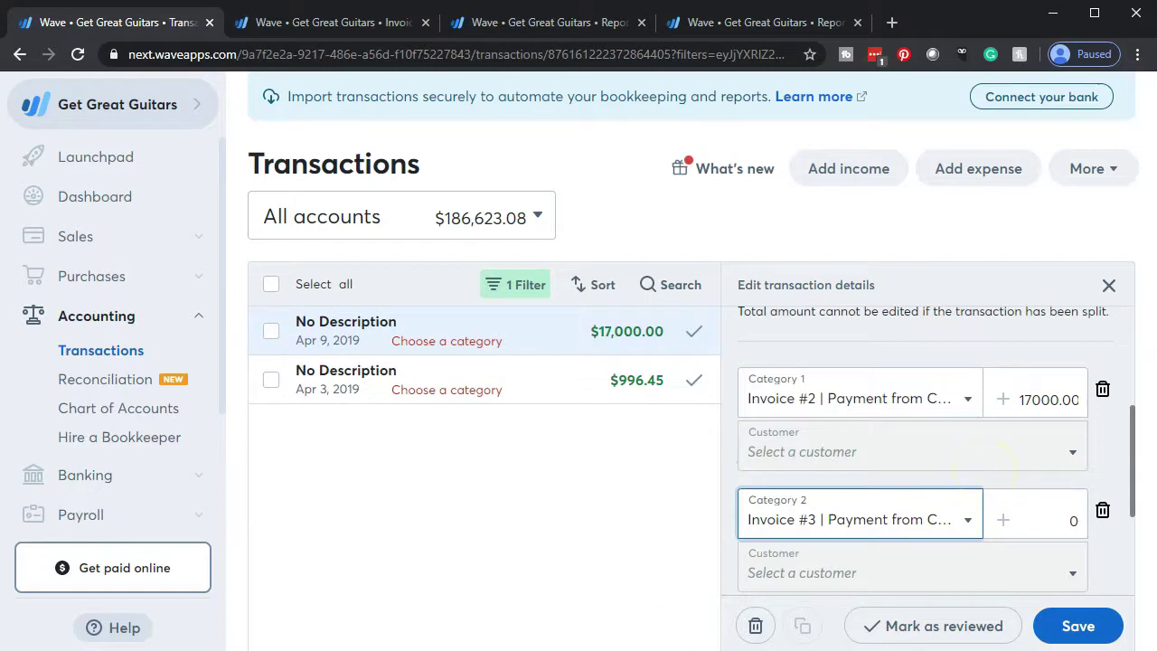
pyautogui.click(1048, 399)
pyautogui.write('1')
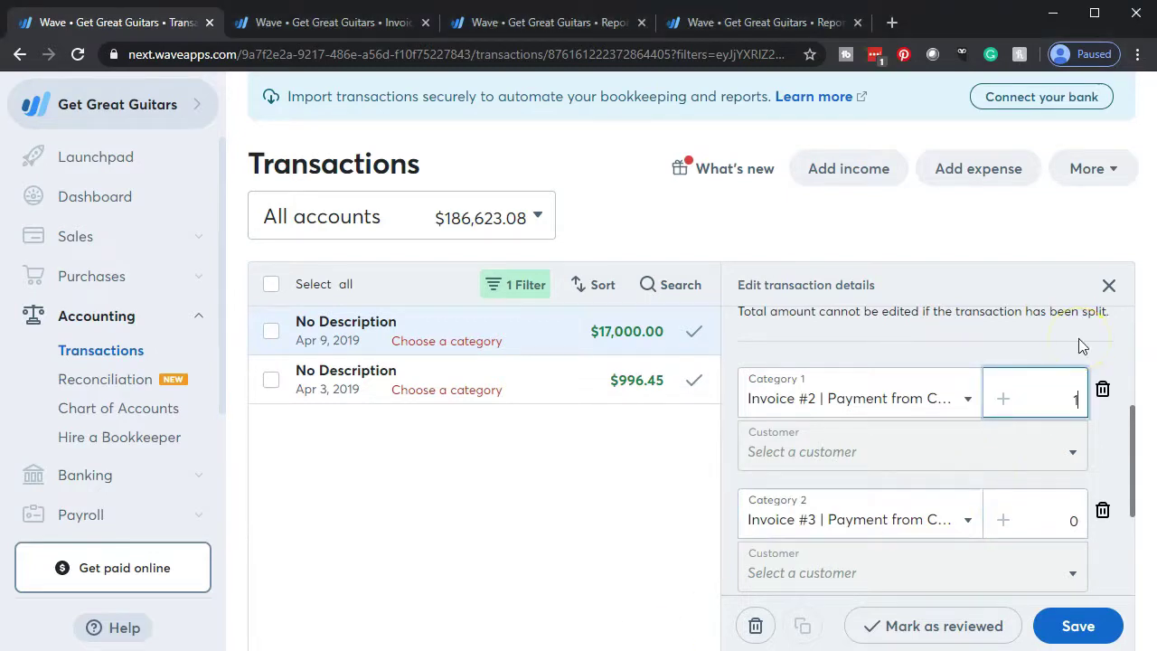
pyautogui.write('0000')
pyautogui.click(1072, 519)
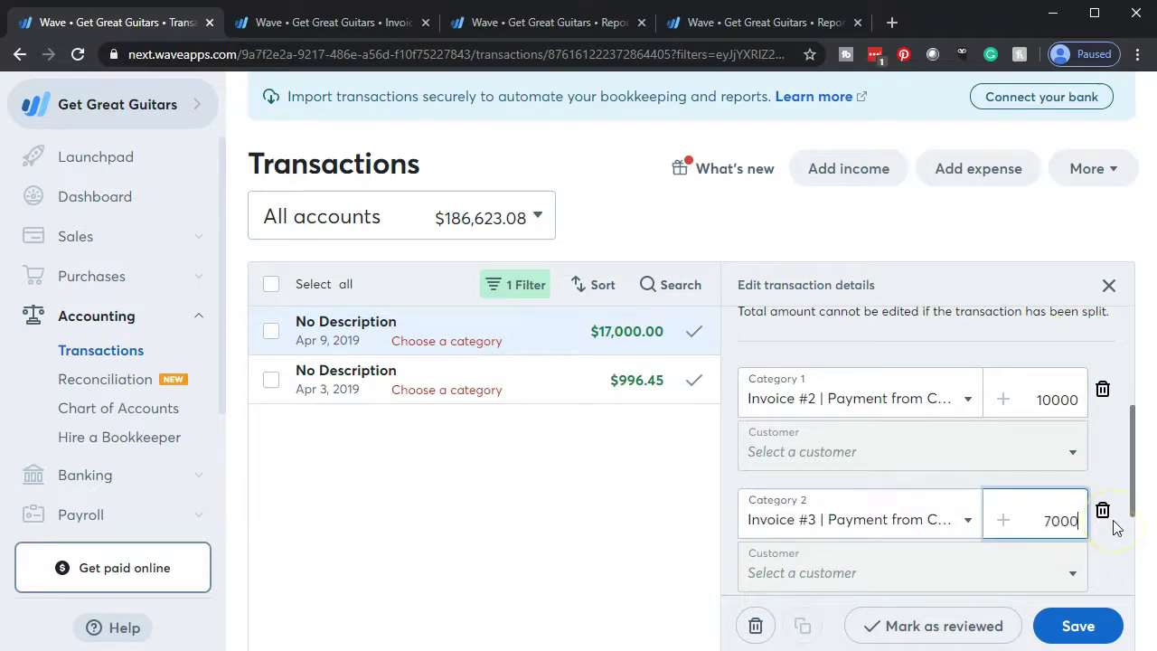
# Step: Recheck the invoice selected in each split line, then save the split deposit and mark it as reviewed
pyautogui.click(964, 403)
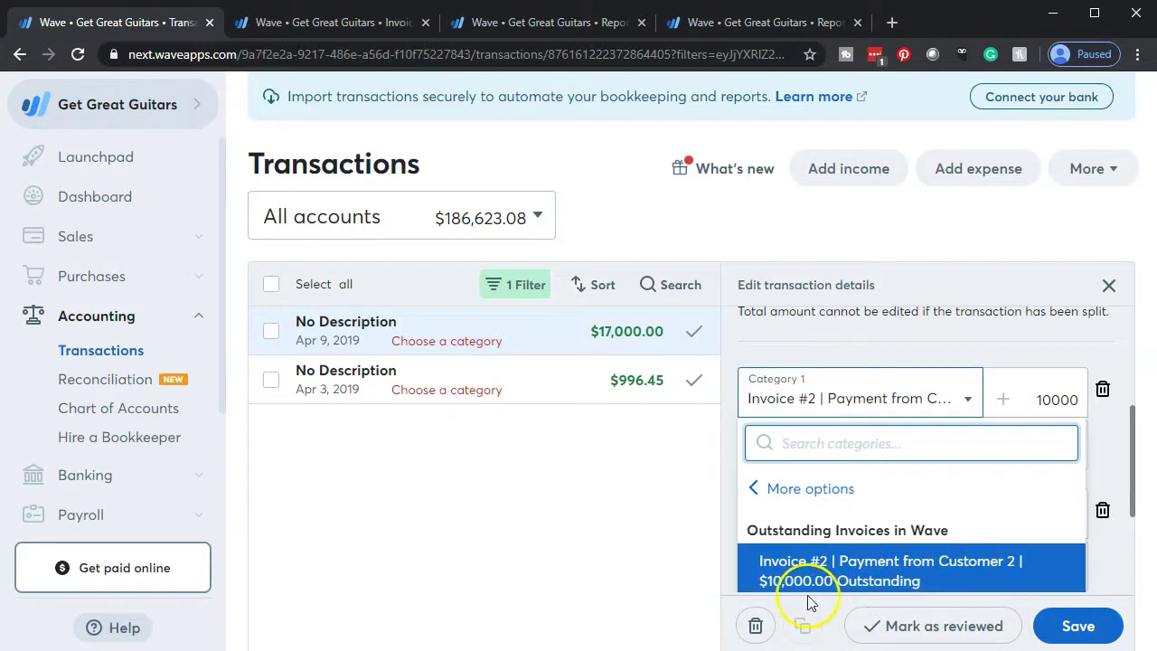
pyautogui.click(1046, 409)
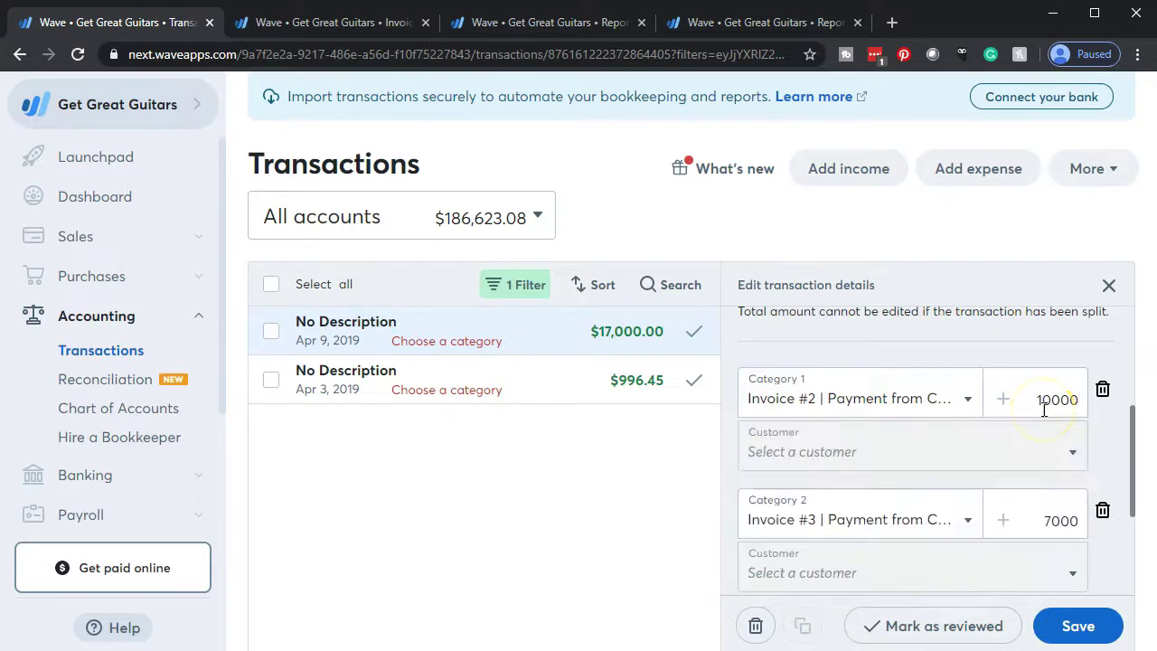
pyautogui.click(968, 522)
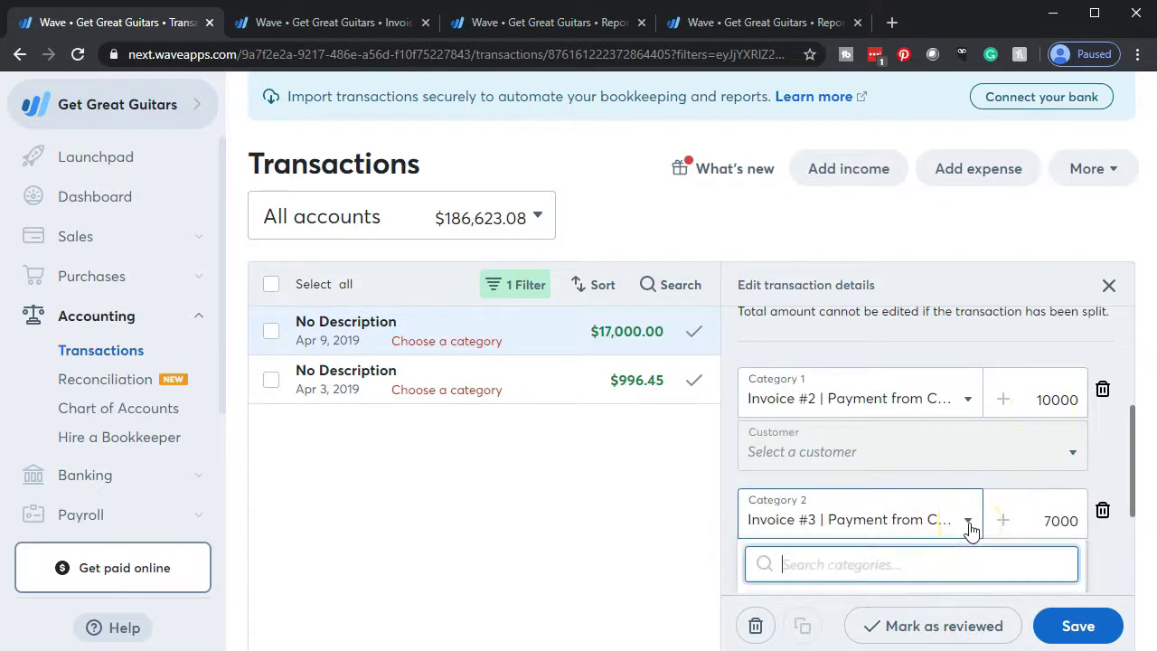
pyautogui.scroll(-2, 968, 530)
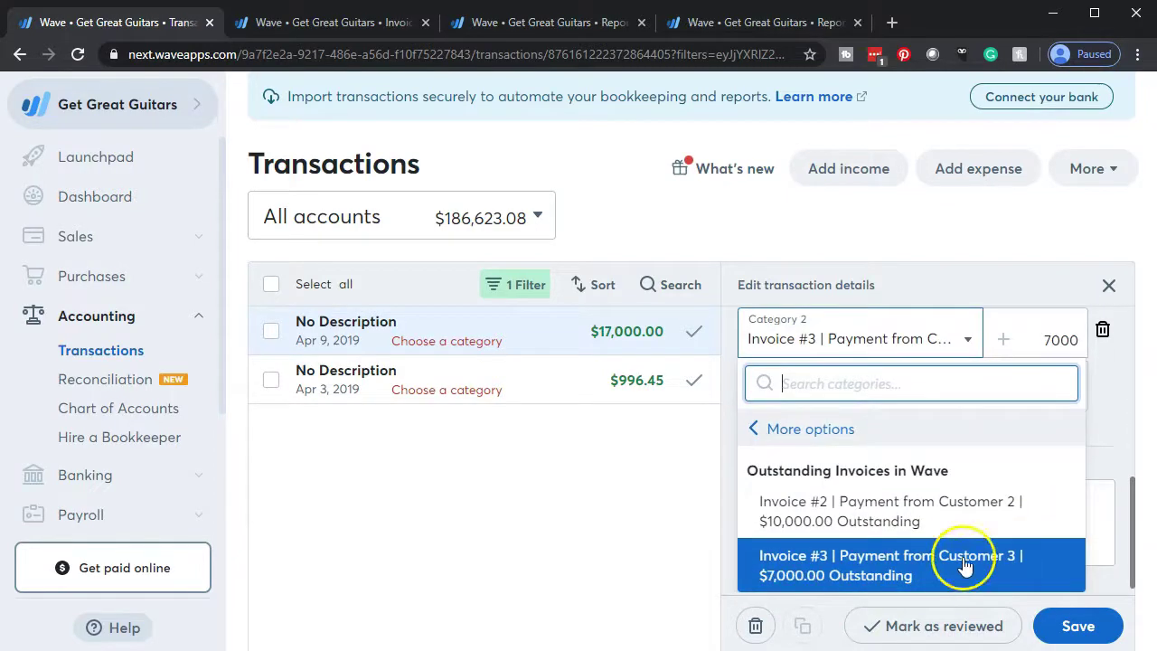
pyautogui.click(1044, 338)
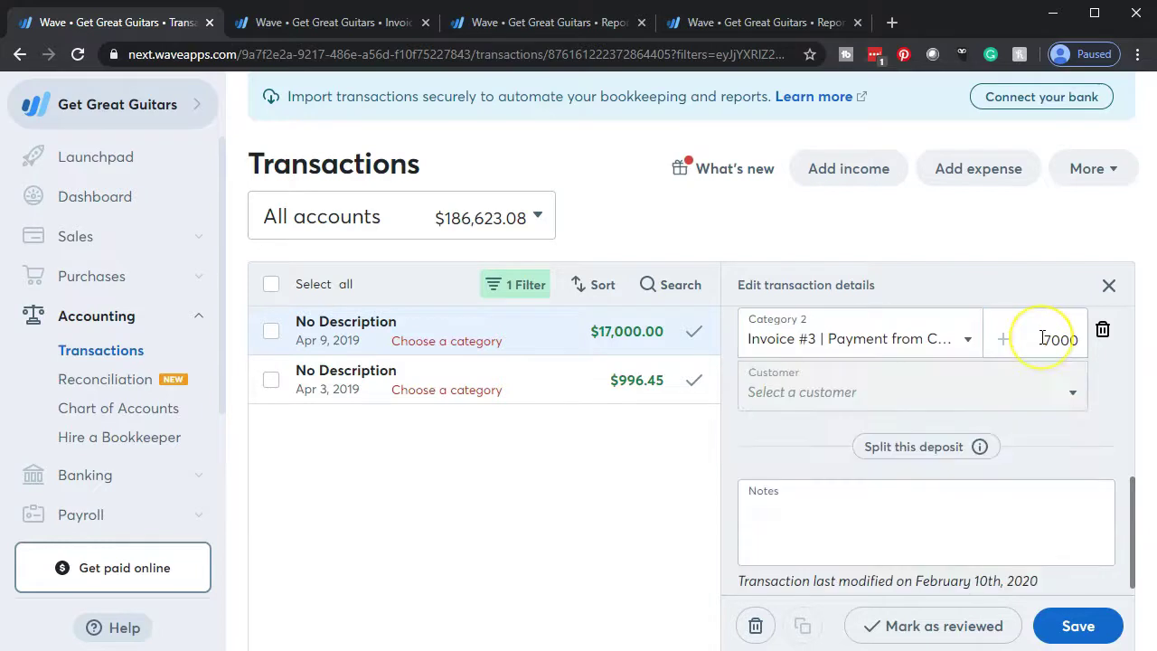
pyautogui.click(856, 458)
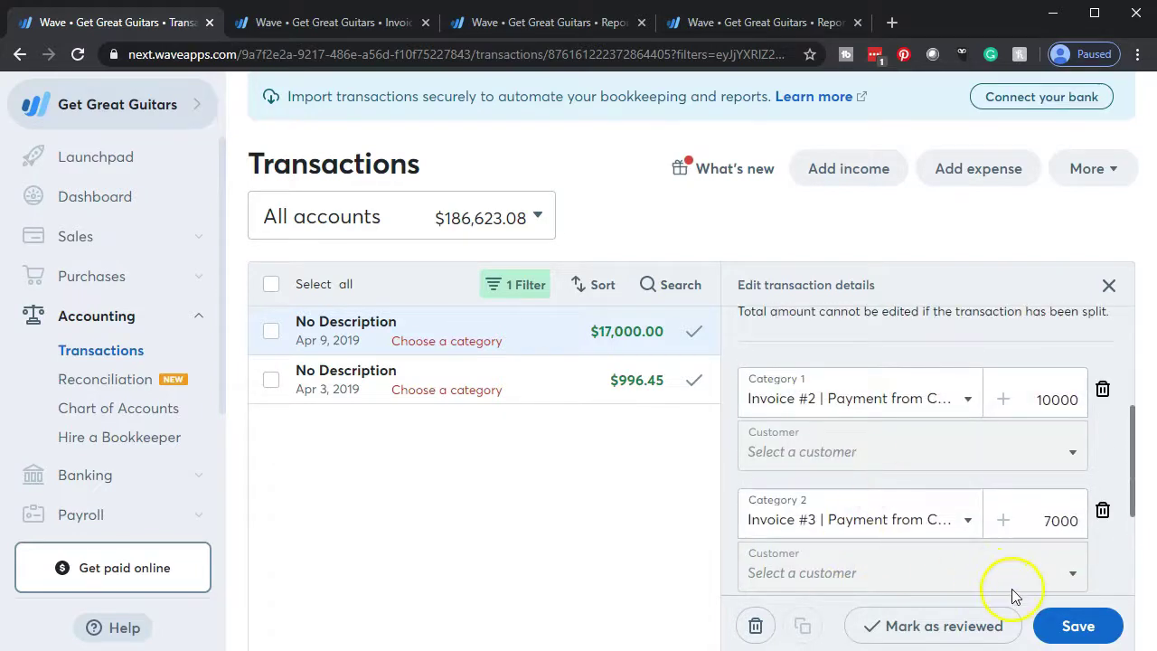
pyautogui.click(1066, 632)
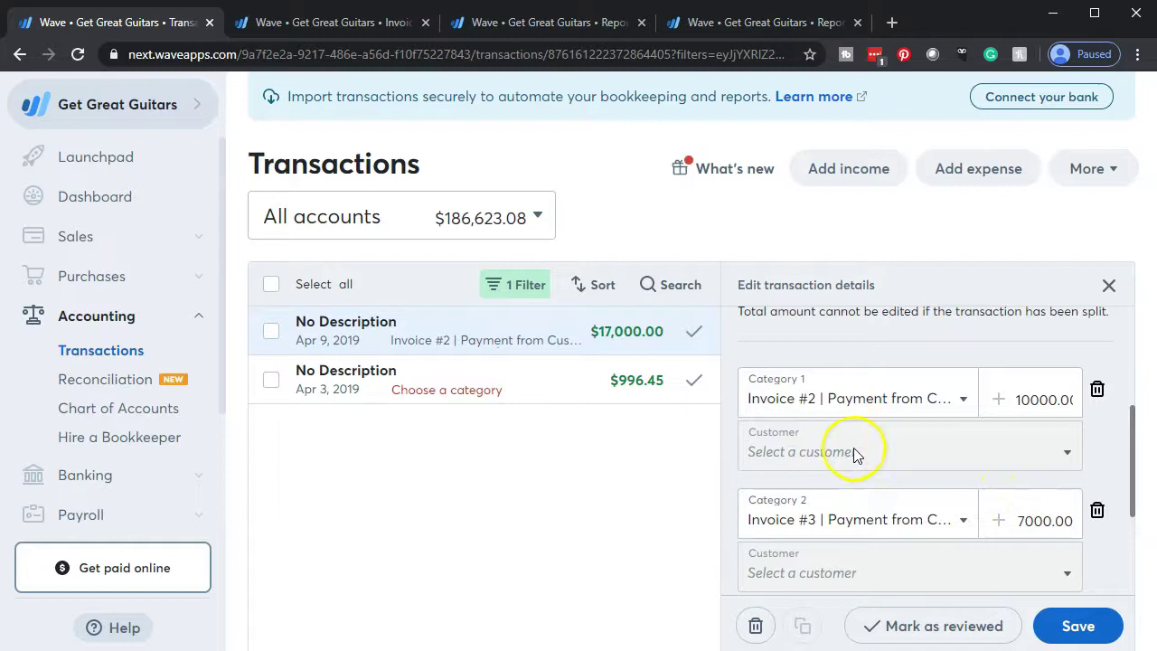
pyautogui.click(696, 332)
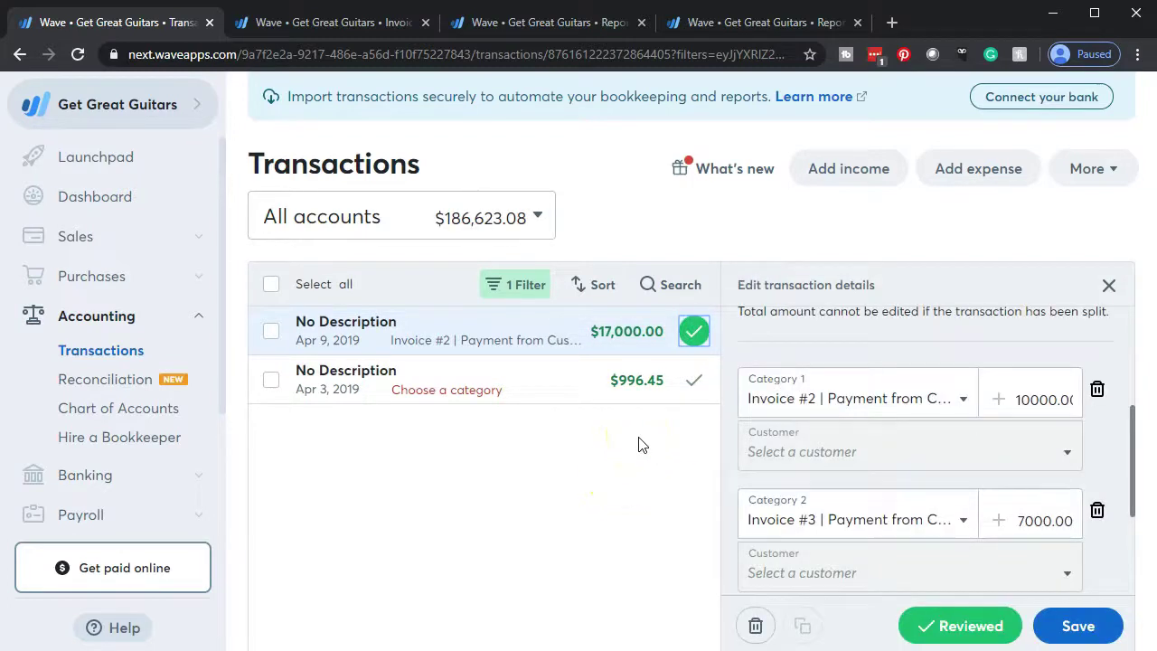
# Step: Return to the 2019 Balance Sheet, update it with the categorized deposit, and examine Other Current Assets for Accounts Receivable
pyautogui.click(708, 30)
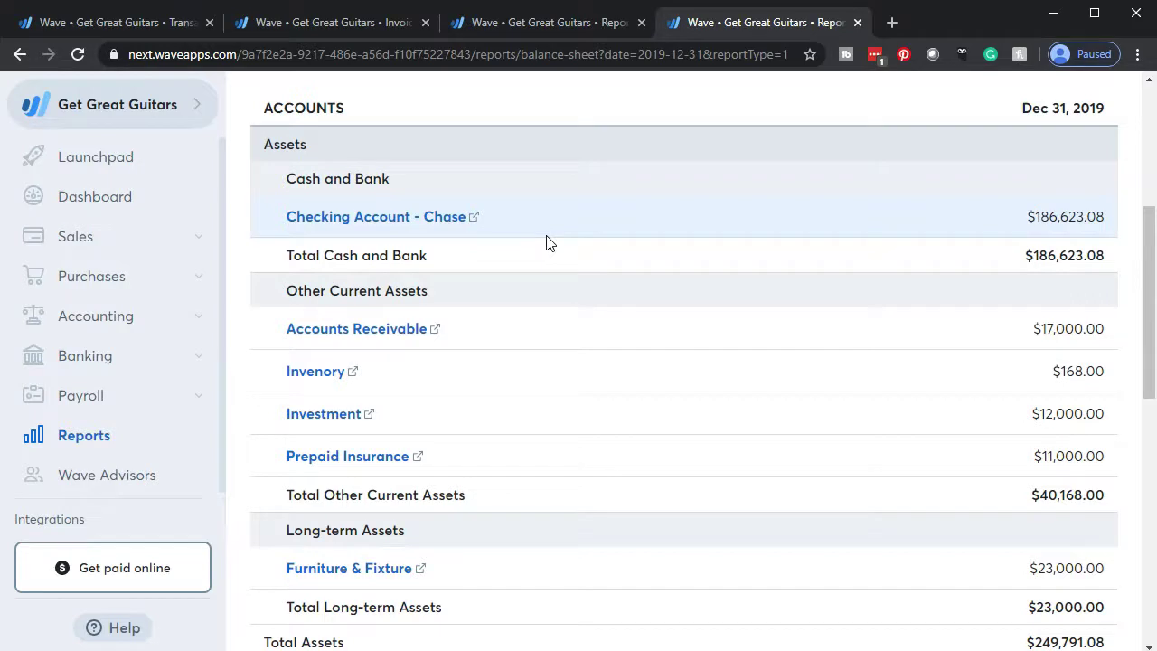
pyautogui.scroll(1, 868, 398)
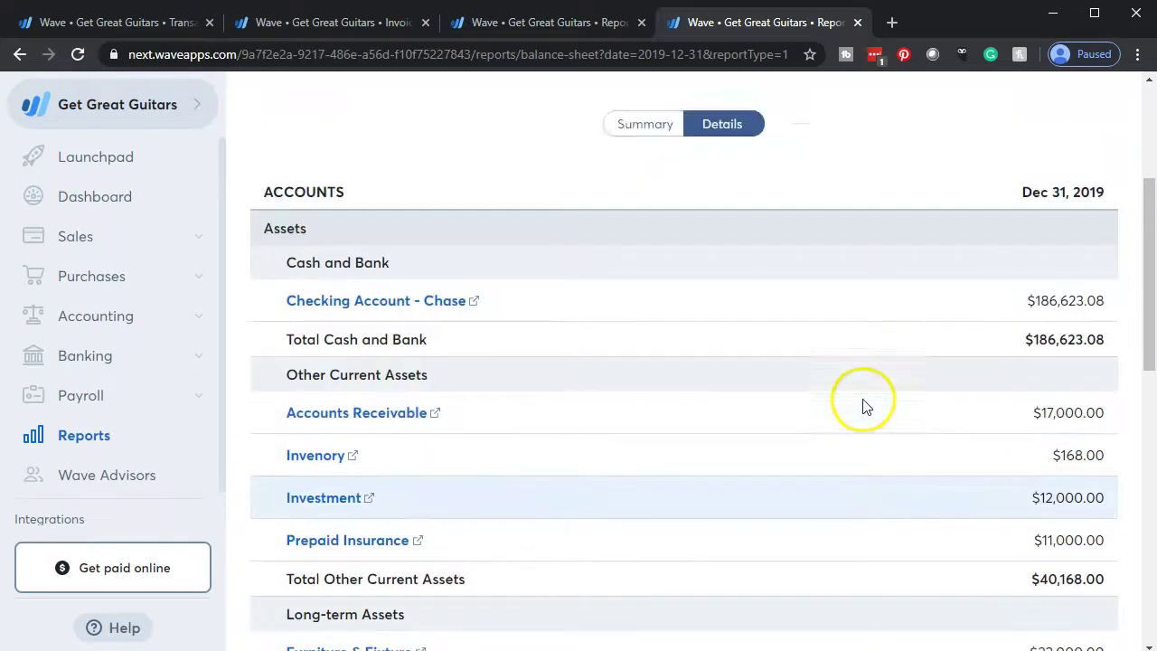
pyautogui.scroll(3, 868, 398)
pyautogui.click(1019, 214)
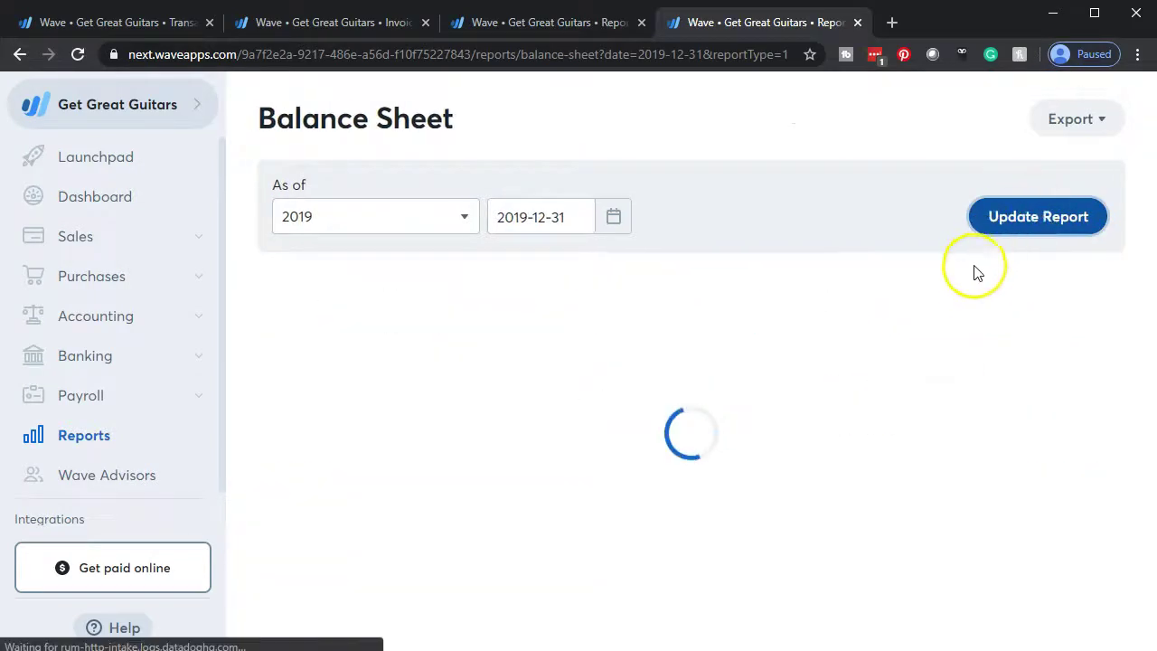
pyautogui.scroll(-4, 969, 279)
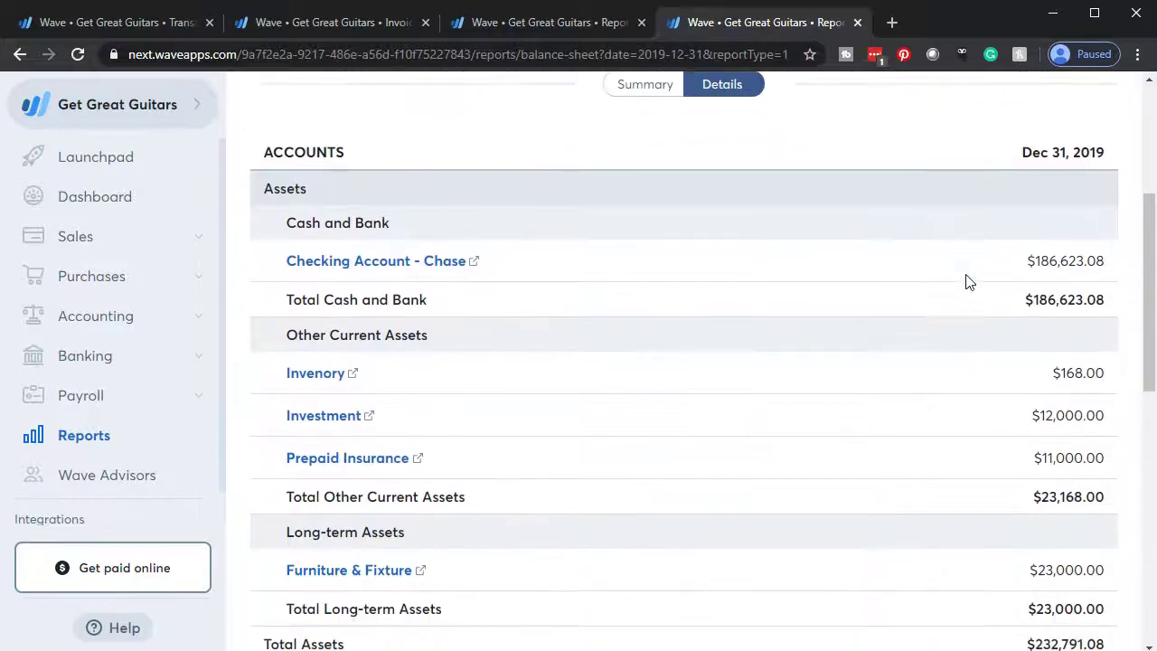
pyautogui.scroll(-1, 965, 281)
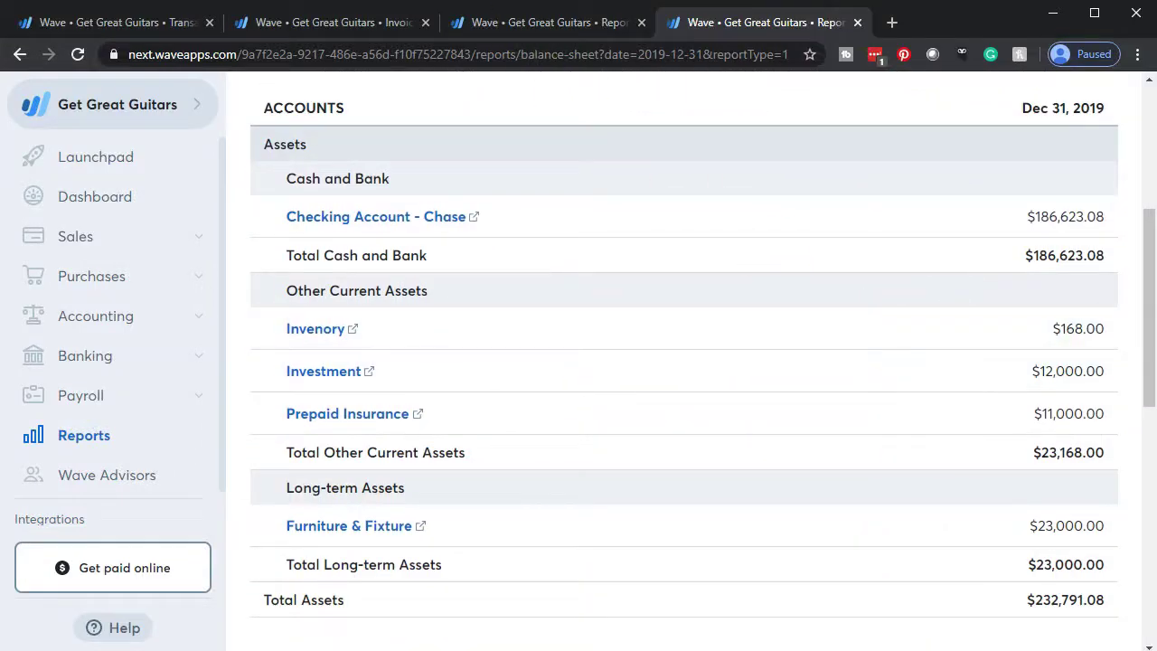
# Step: Switch to the 2019 Profit & Loss report, update it, and examine the Sales and Uncategorized Income lines
pyautogui.click(509, 18)
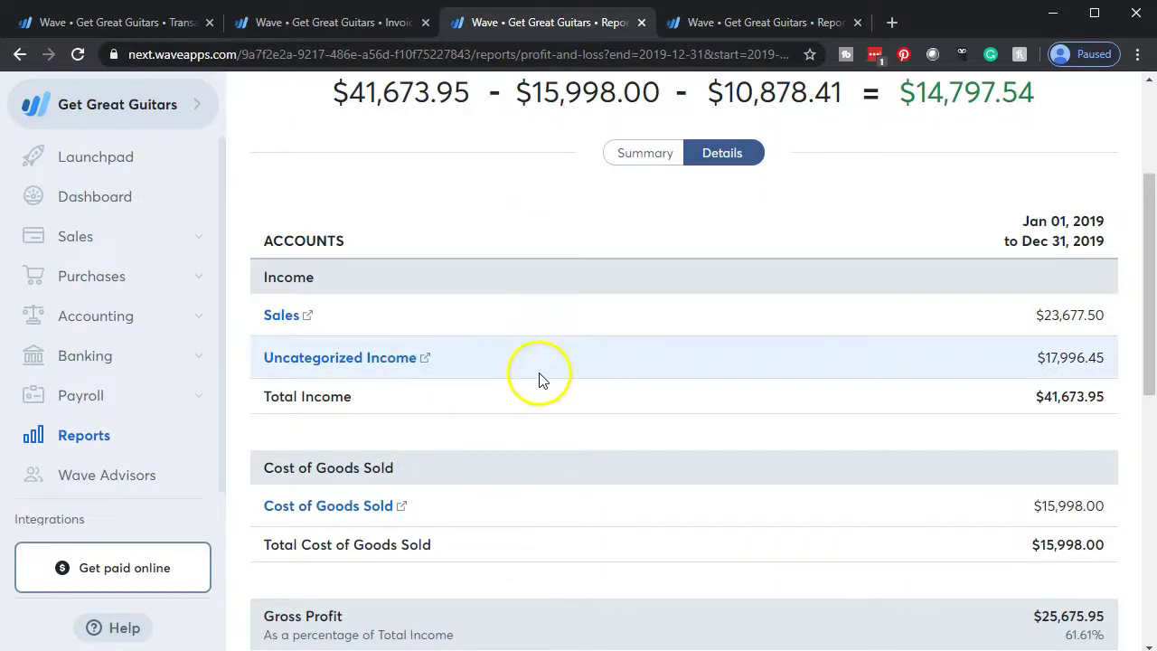
pyautogui.scroll(2, 625, 323)
pyautogui.click(1019, 153)
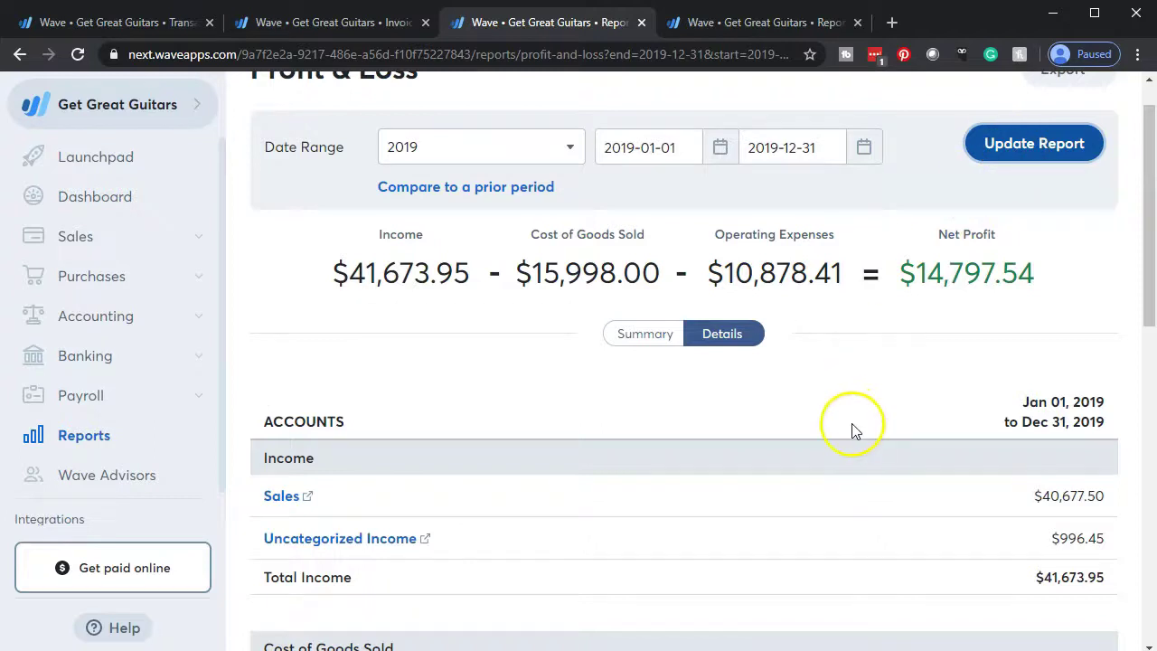
pyautogui.scroll(-1, 834, 429)
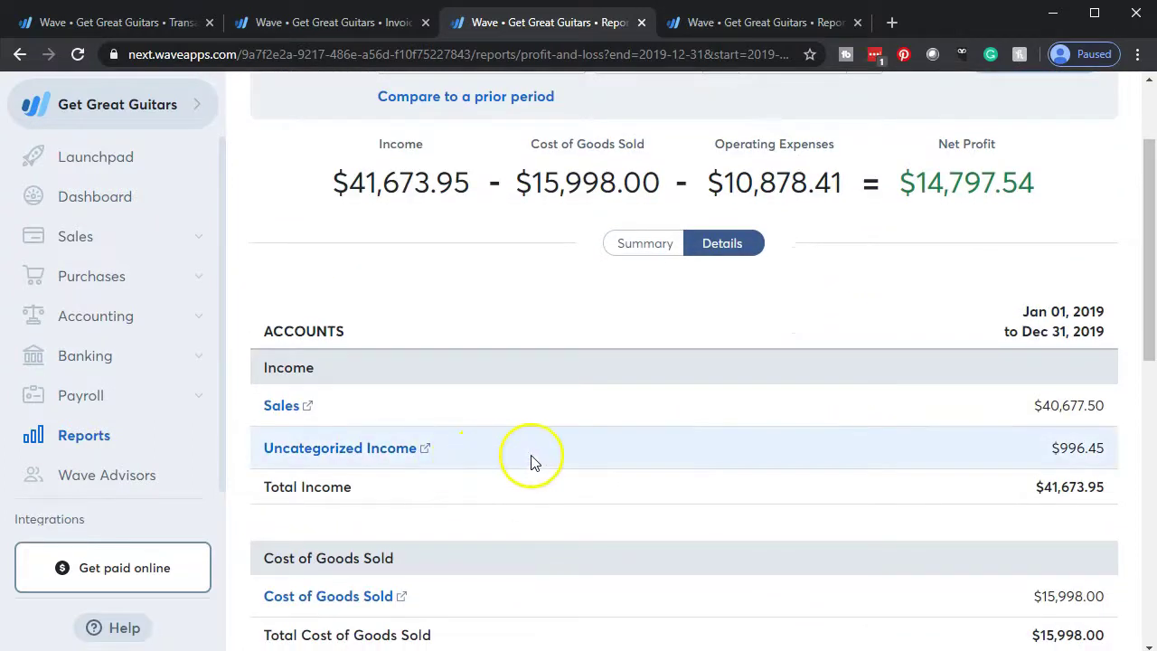